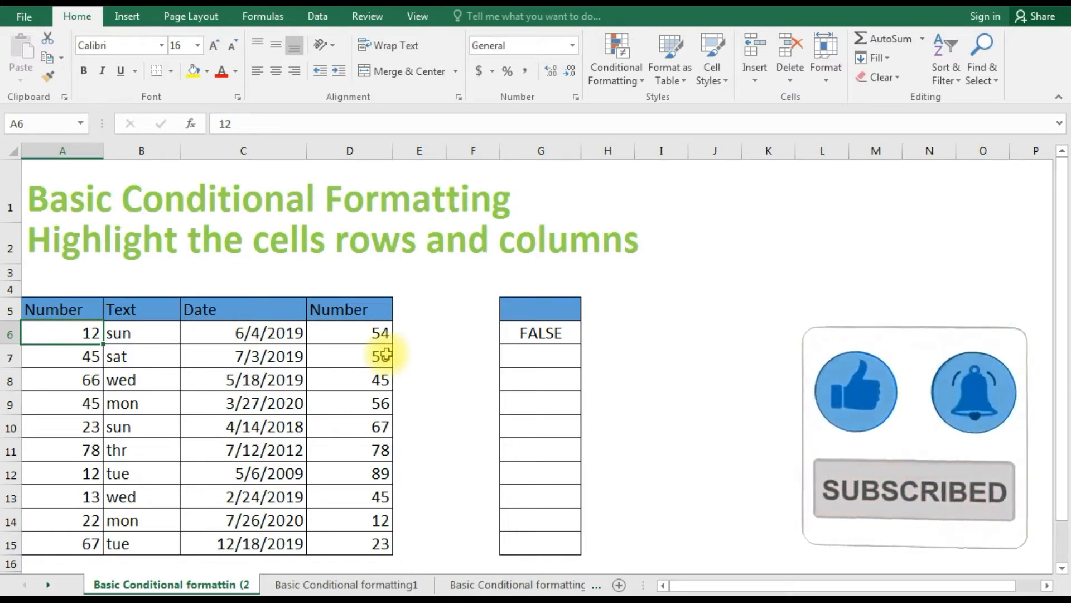
left_click(56, 311)
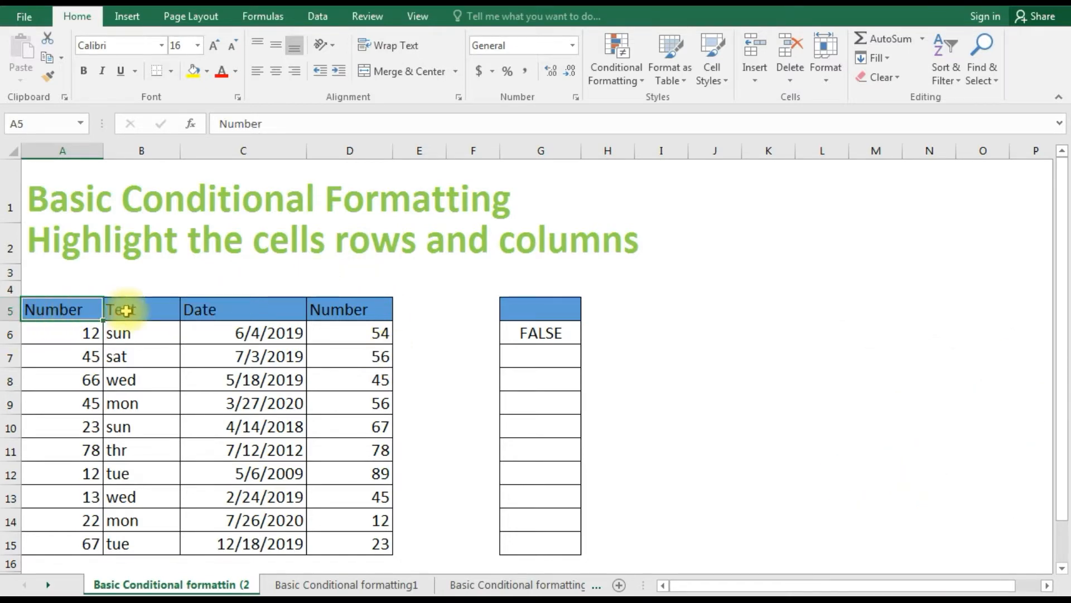
left_click(145, 310)
left_click(234, 309)
left_click(341, 311)
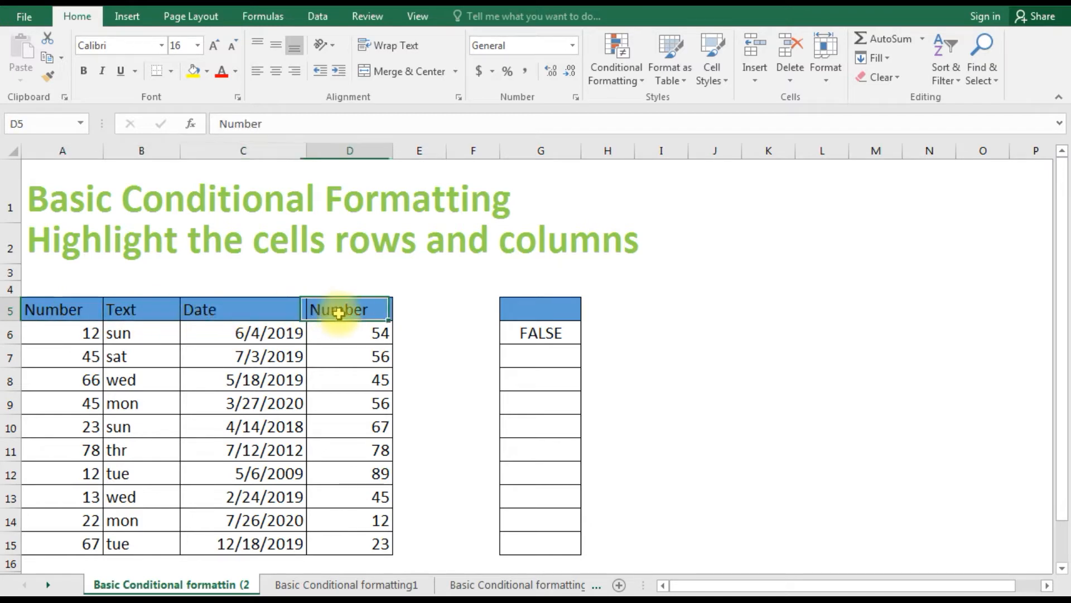
Select the first Number column's values in A6:A15 and start a Greater Than highlight rule for them
left_click(48, 311)
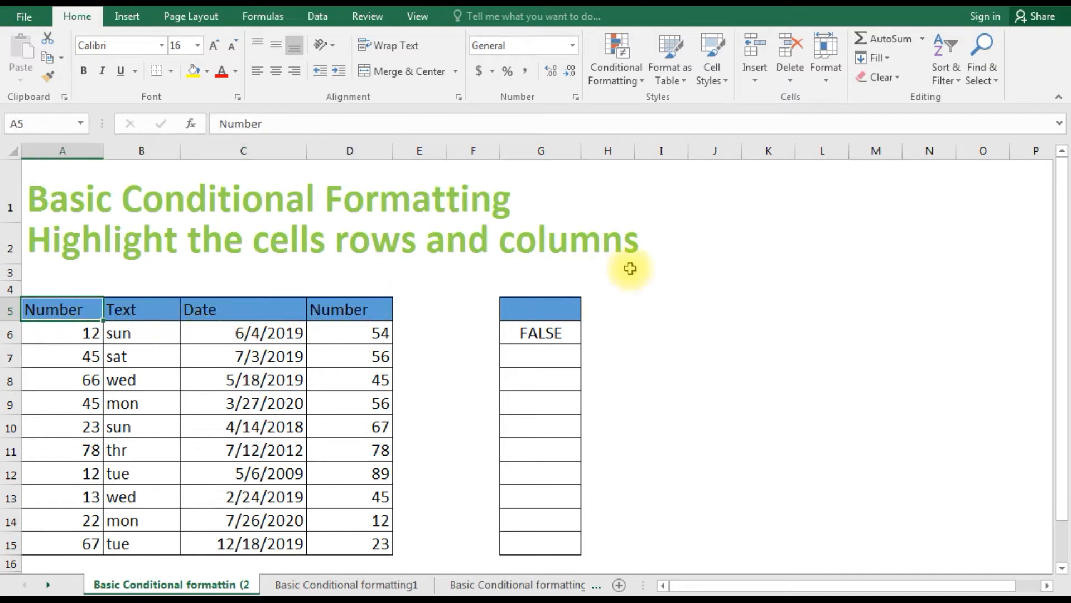
key("Down")
key("shift+Down")
key("shift+Down")
key("shift+Down")
key("shift+Down")
key("shift+Down")
key("shift+Down")
key("shift+Down")
key("shift+Down")
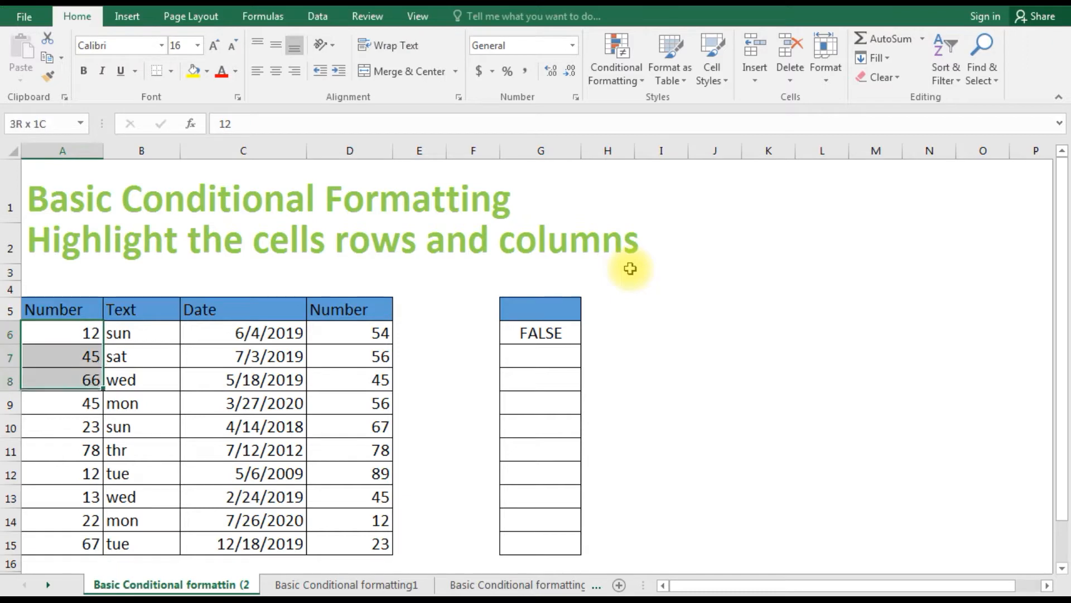
key("shift+Down")
key("shift+Down")
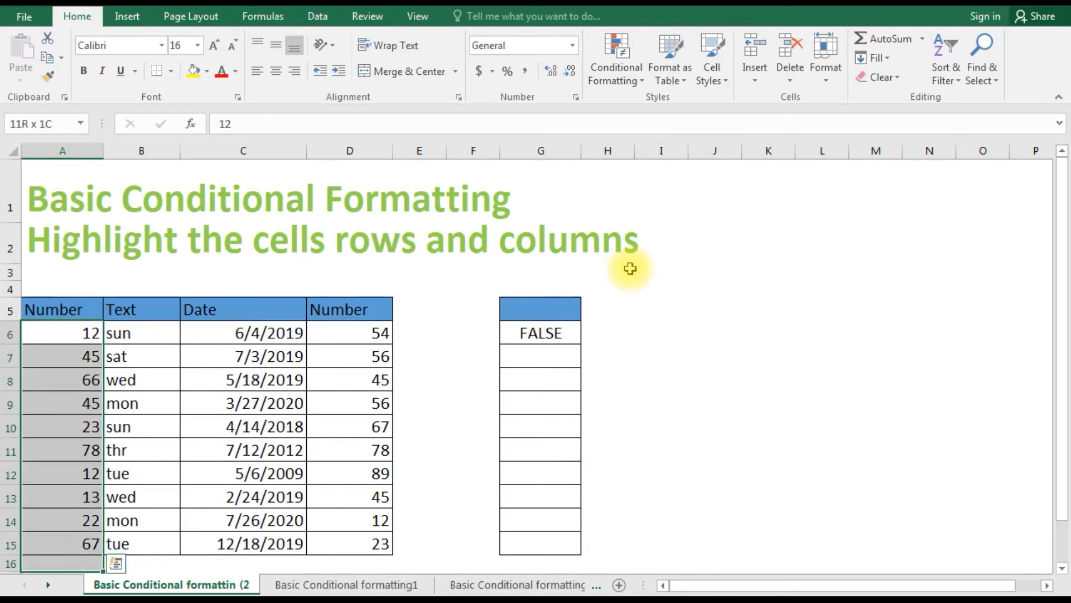
key("shift+Up")
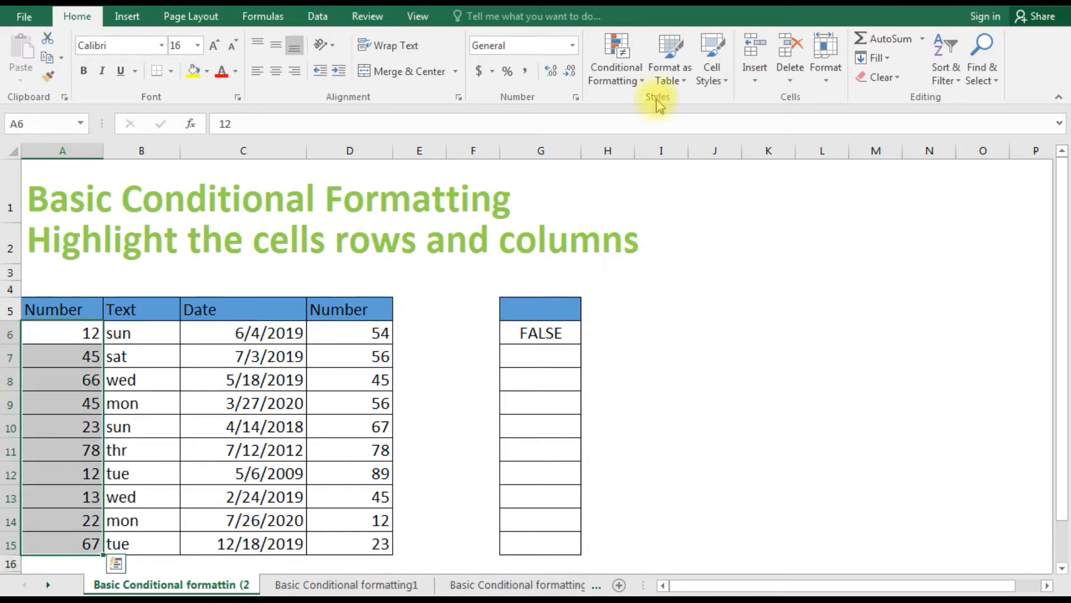
left_click(617, 85)
mouse_move(663, 109)
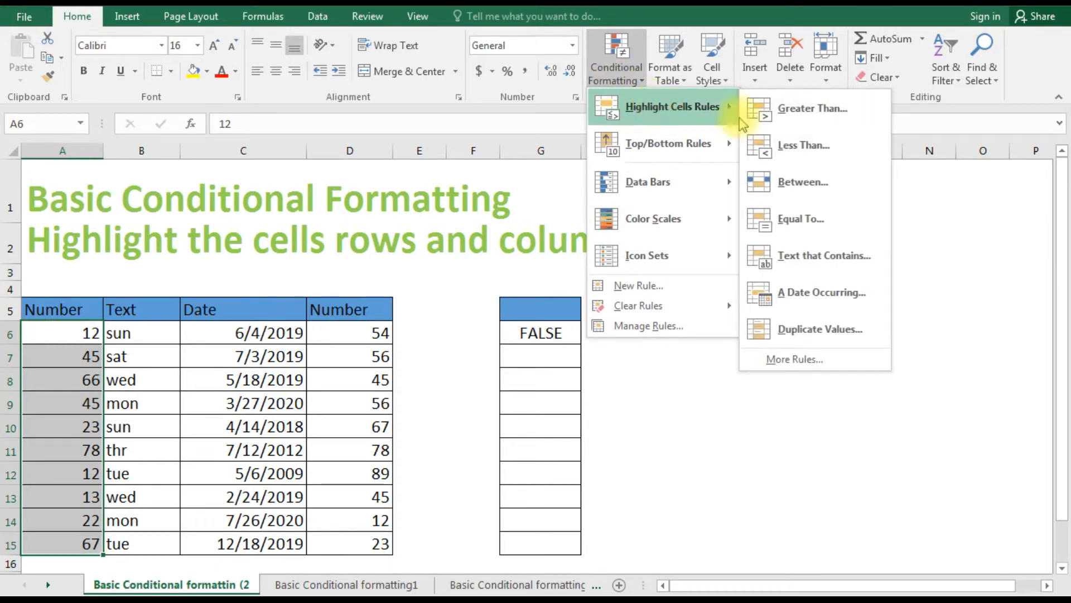
left_click(811, 109)
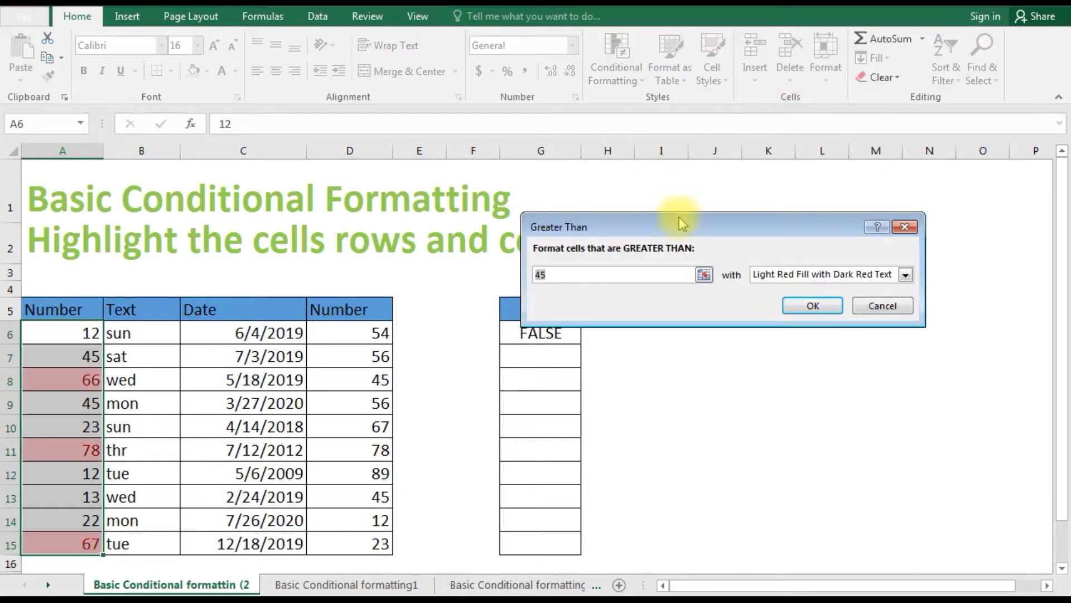
left_click_drag(685, 226, 641, 203)
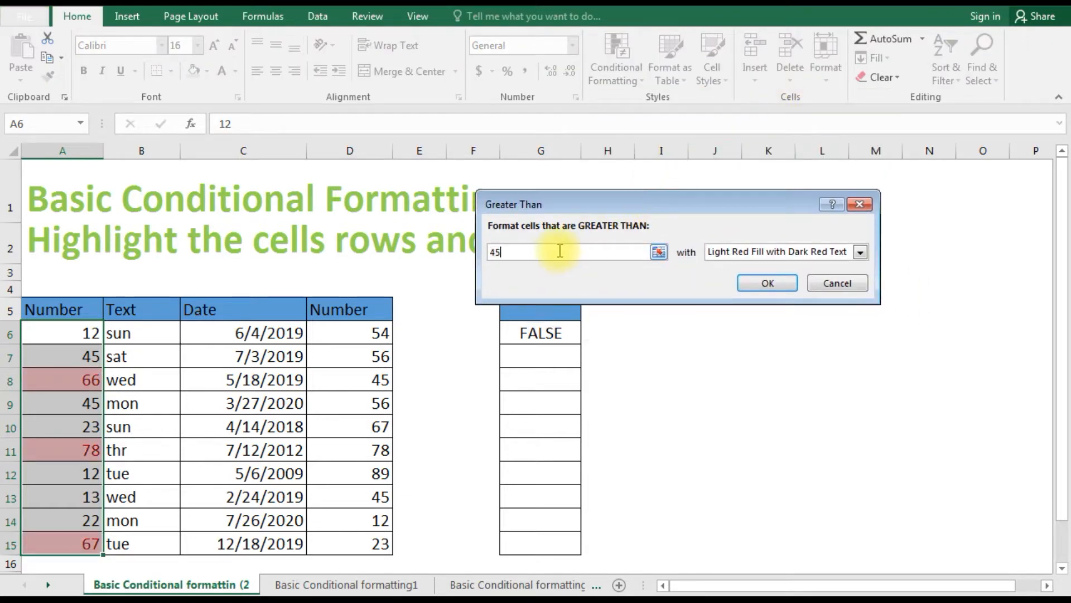
Try 20 and 50 as the threshold of the Greater Than rule, ending on 20
key("BackSpace")
type("20")
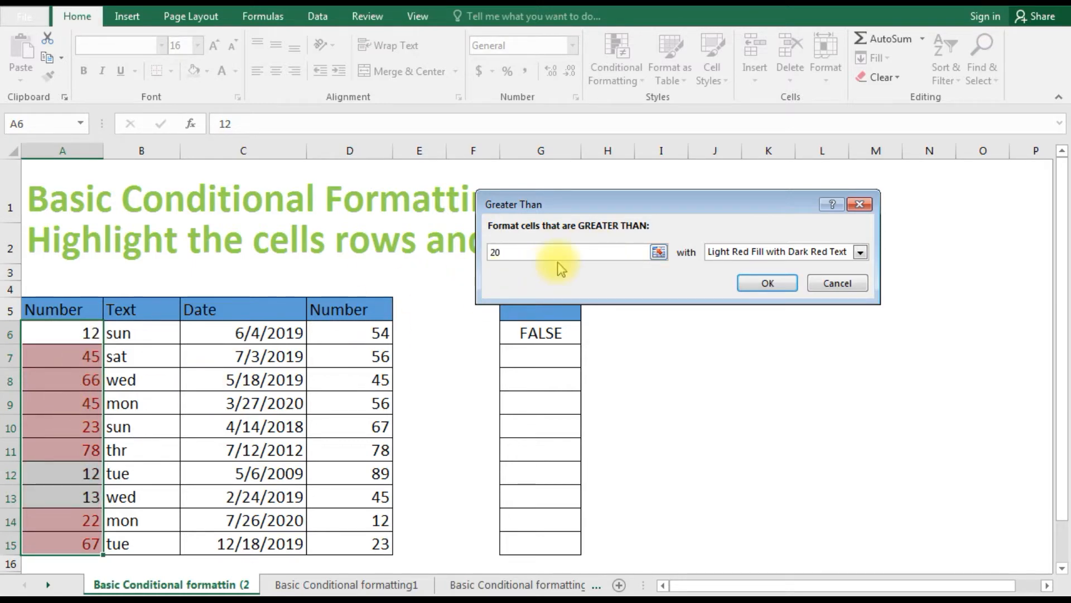
key("BackSpace")
key("BackSpace")
type("50")
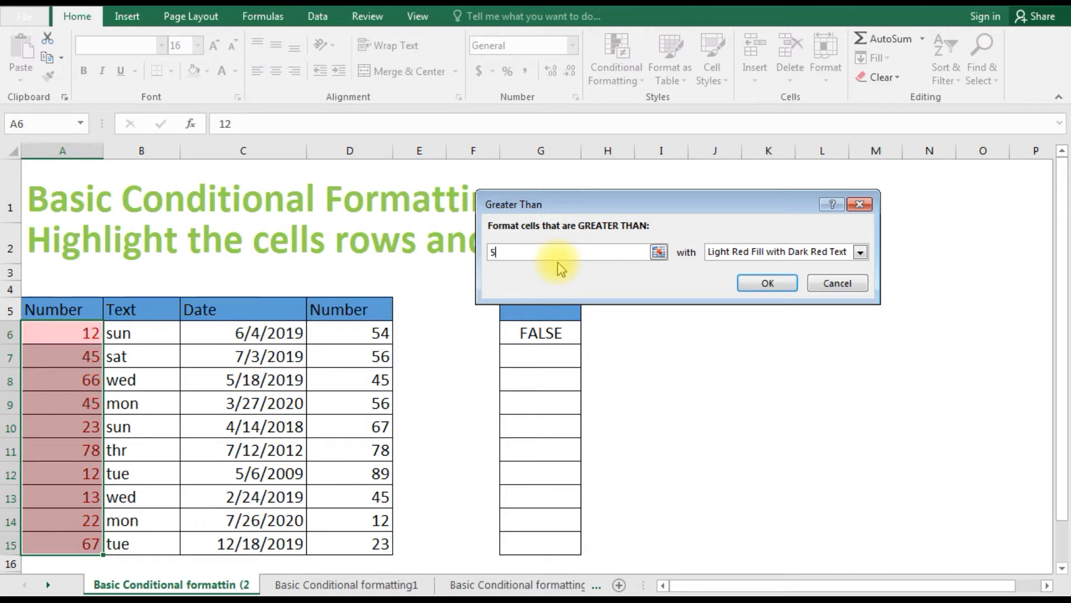
key("BackSpace")
key("BackSpace")
type("20")
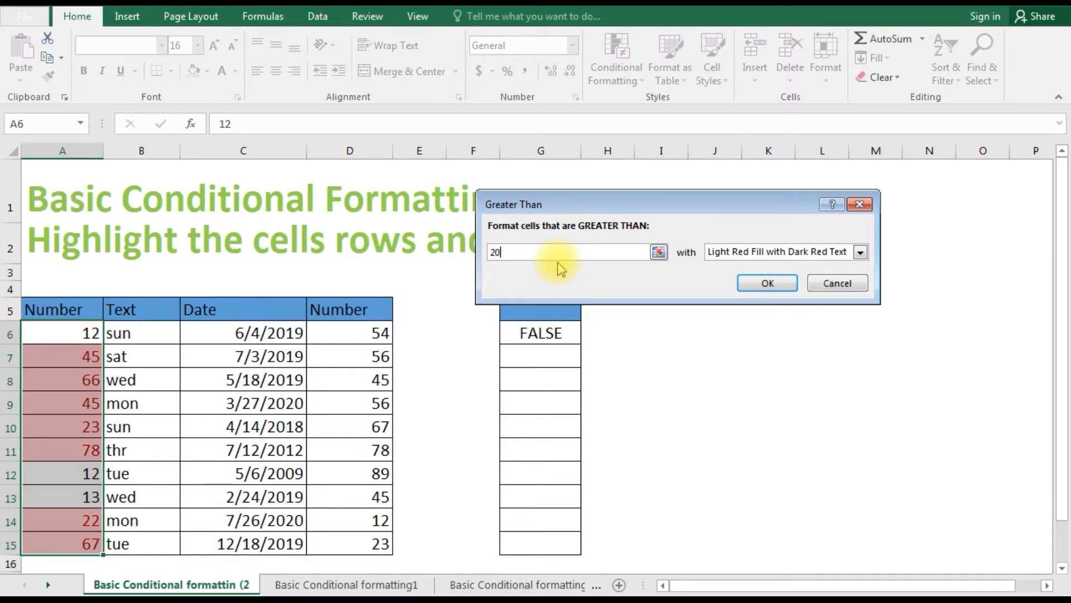
Set the threshold of the Greater Than rule to 30
key("BackSpace")
key("BackSpace")
type("3")
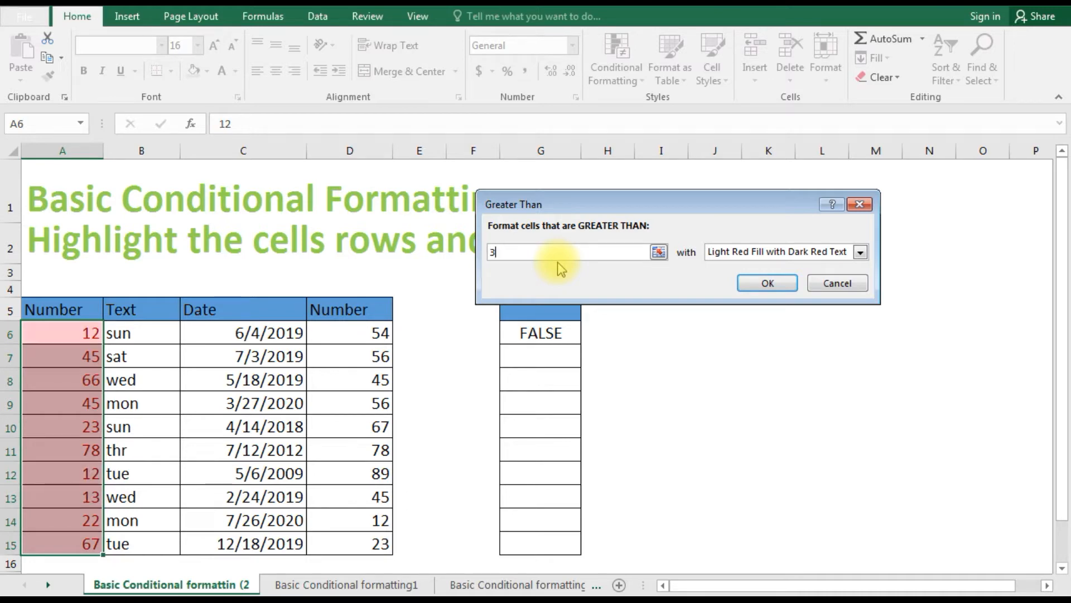
type("0")
Try the Yellow Fill with Dark Yellow Text and Green Fill with Dark Green Text presets for the matching cells
left_click(861, 252)
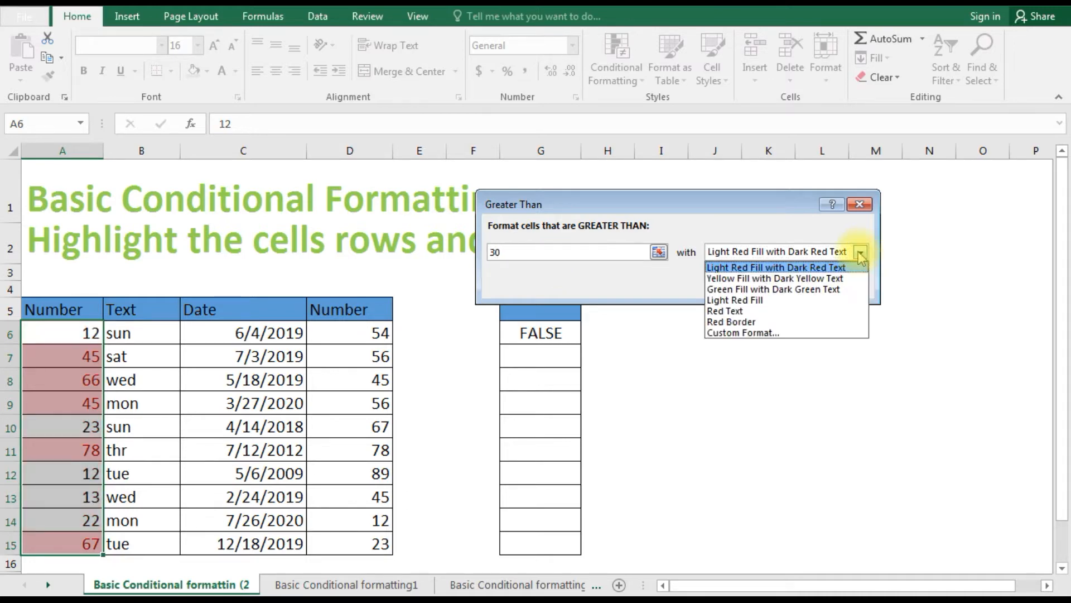
left_click(793, 279)
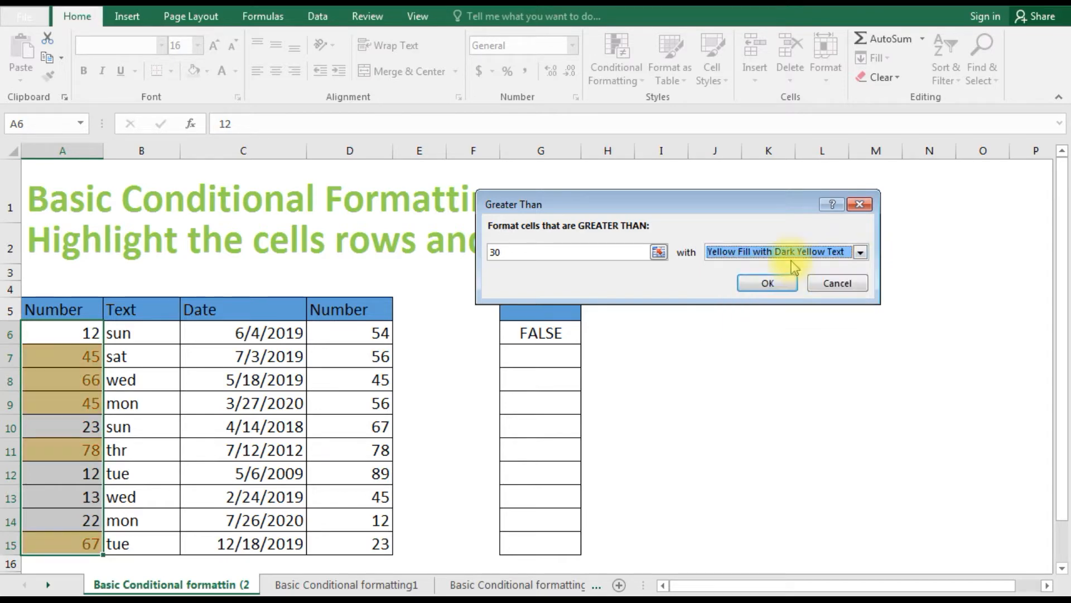
left_click(793, 254)
left_click(764, 291)
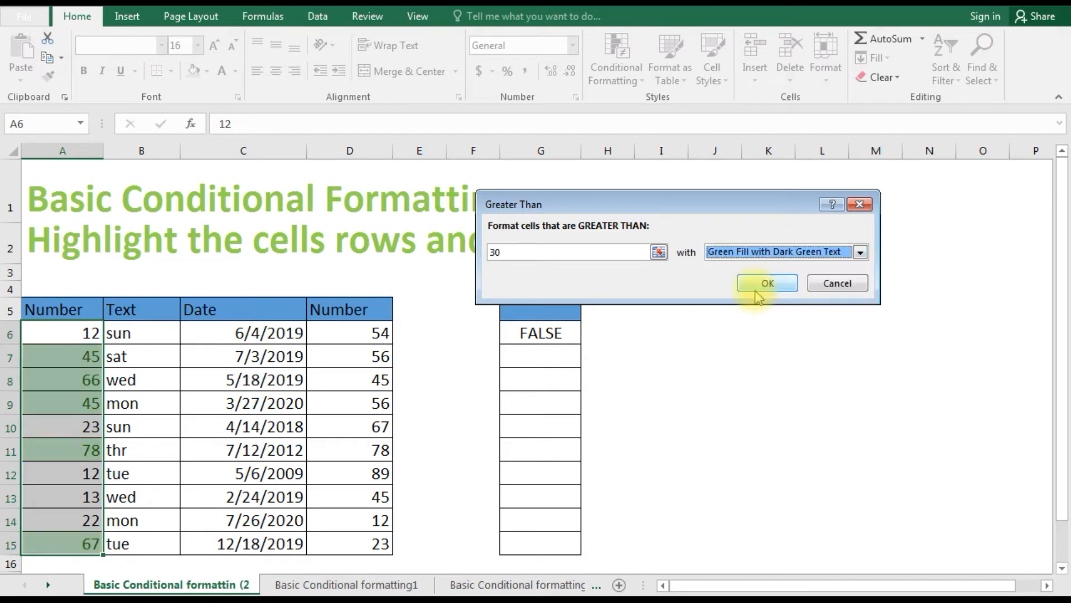
Look through the custom format options for the matching cells and apply a Bold font style
left_click(751, 253)
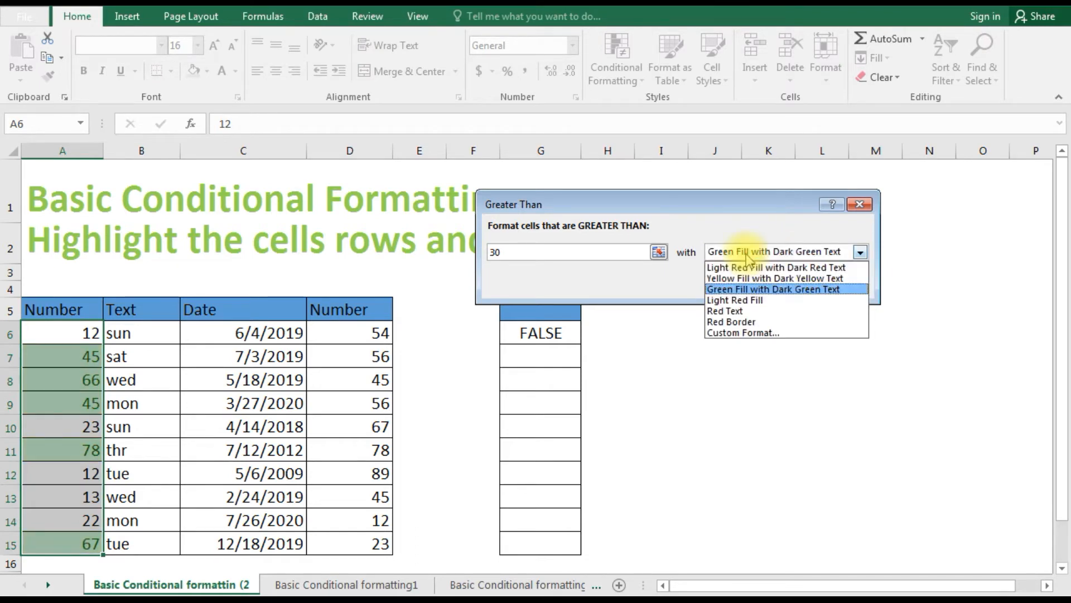
left_click(728, 334)
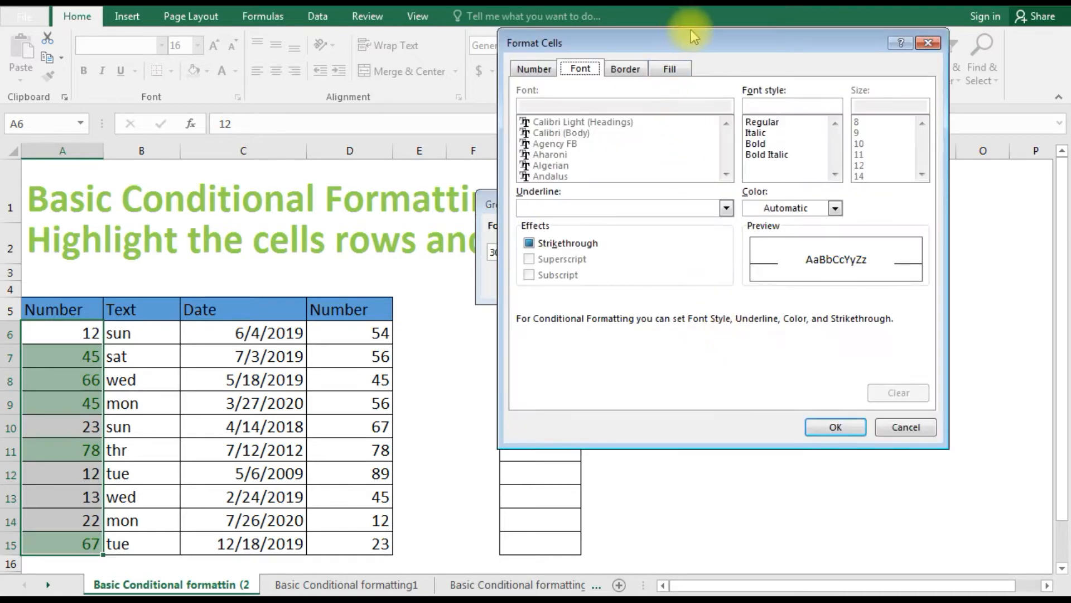
left_click_drag(704, 40, 511, 131)
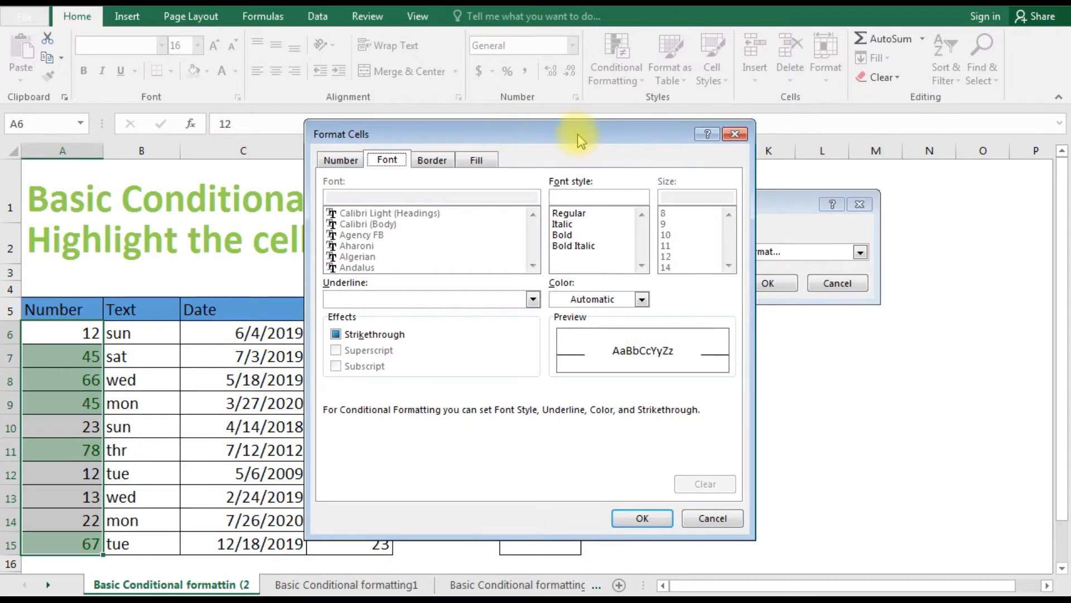
left_click(341, 160)
left_click(386, 161)
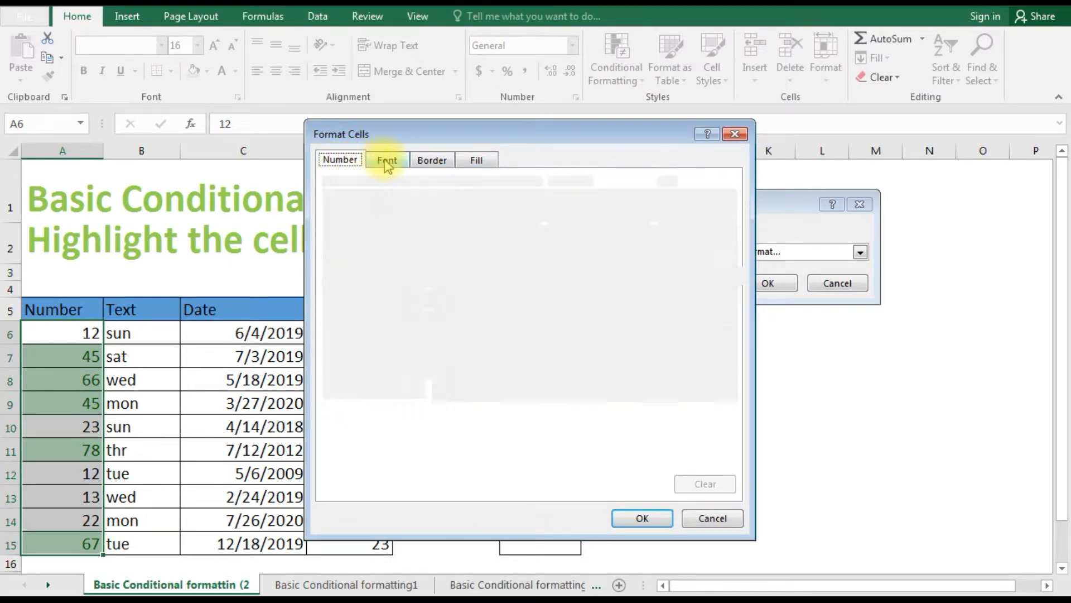
left_click(432, 162)
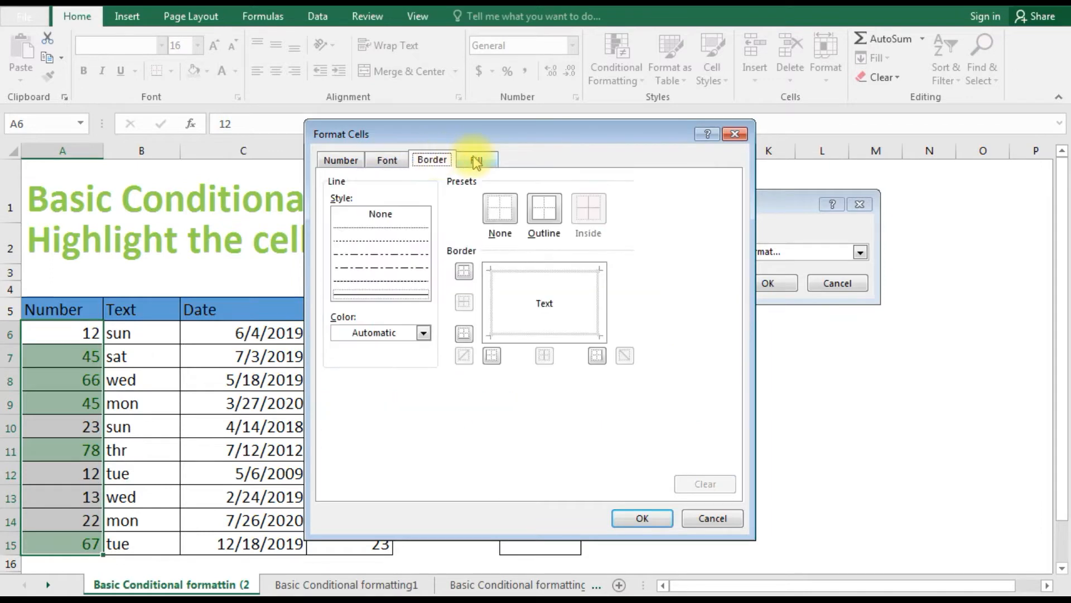
left_click(476, 161)
left_click(432, 161)
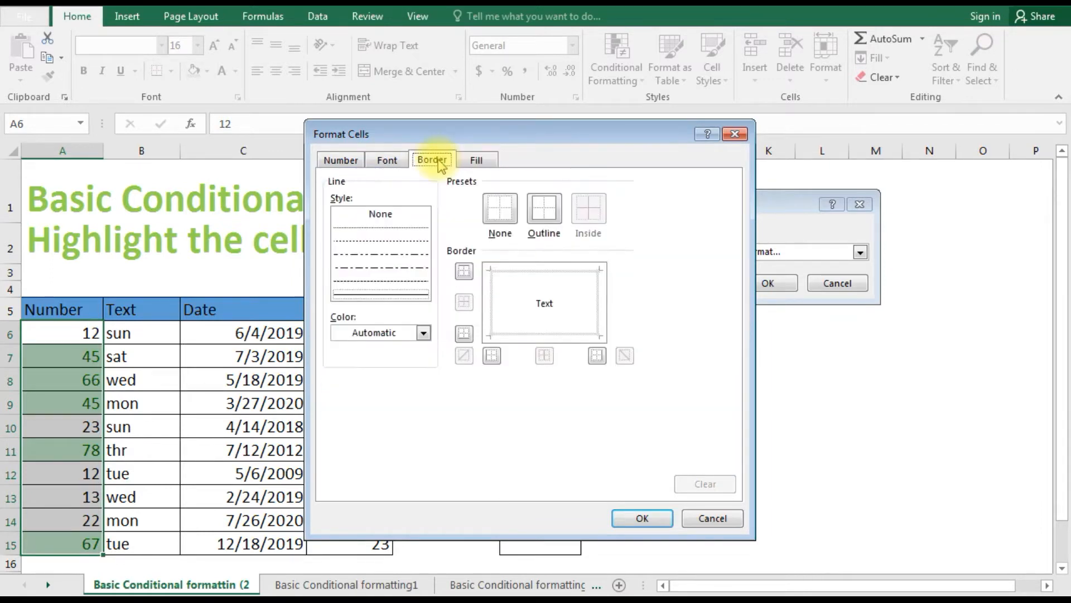
left_click(388, 166)
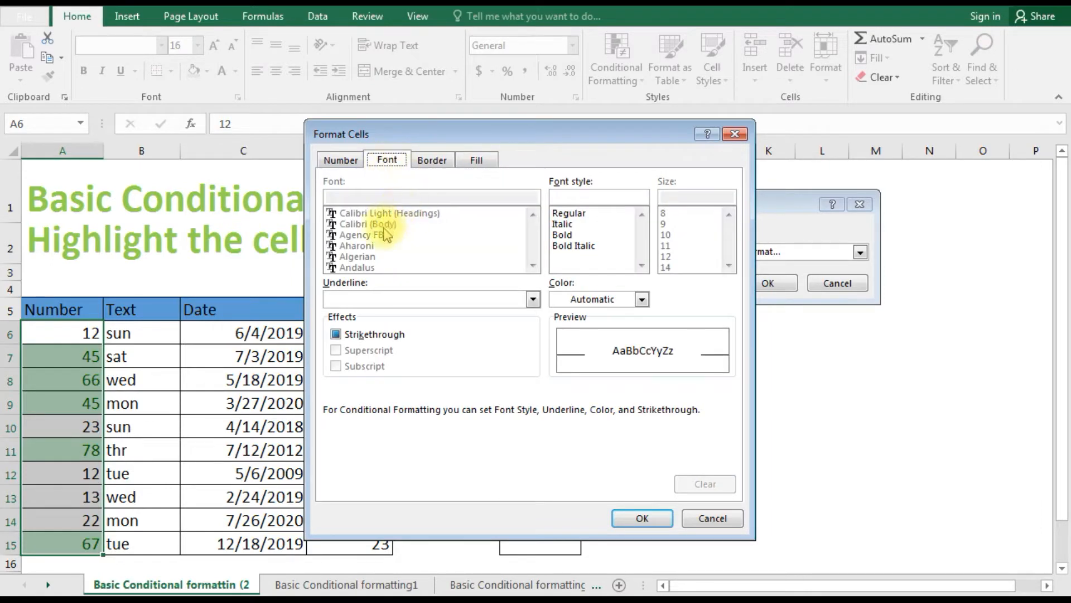
left_click(564, 236)
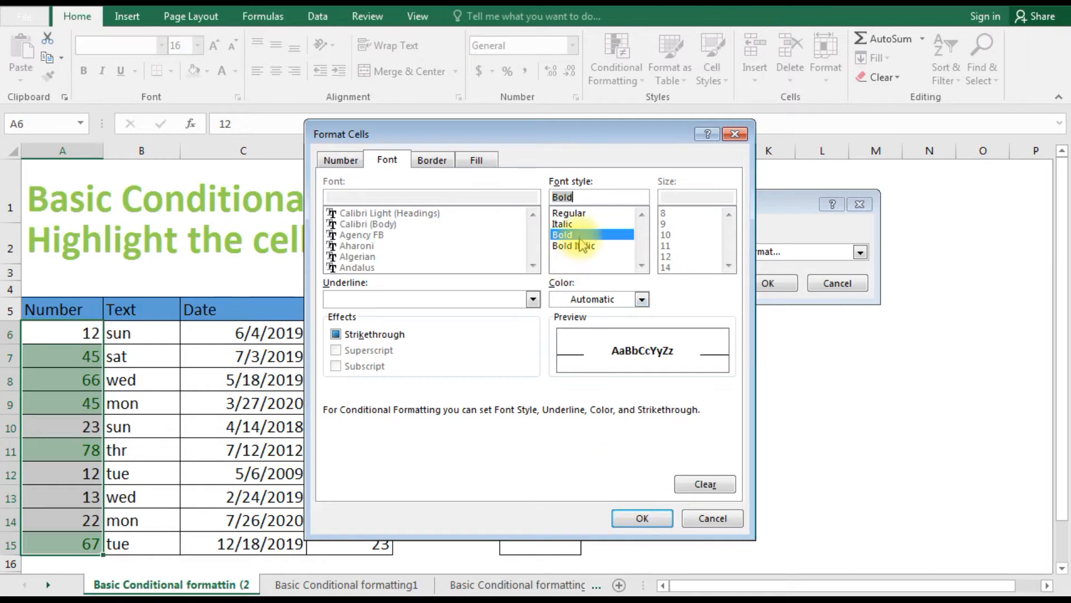
left_click(641, 517)
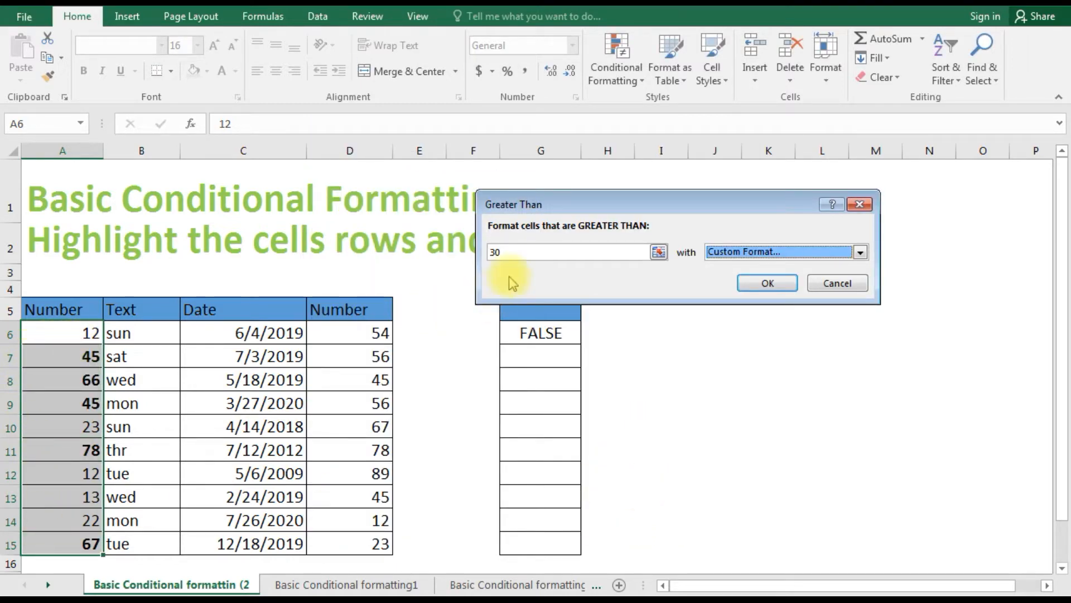
Give the cells greater than 30 a custom format with an orange background fill
left_click(525, 249)
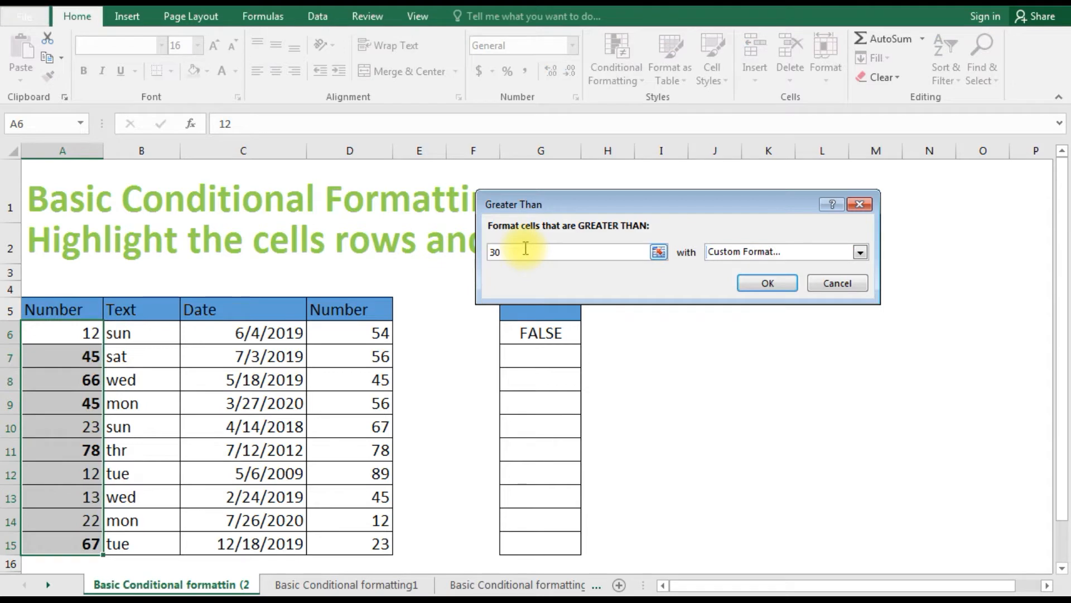
left_click(860, 252)
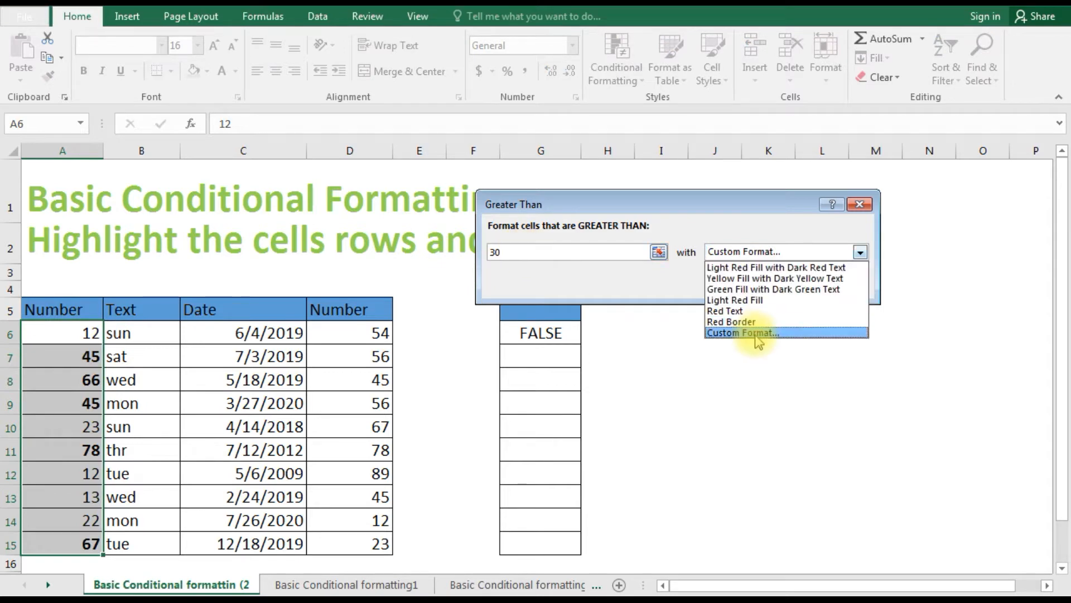
left_click(756, 337)
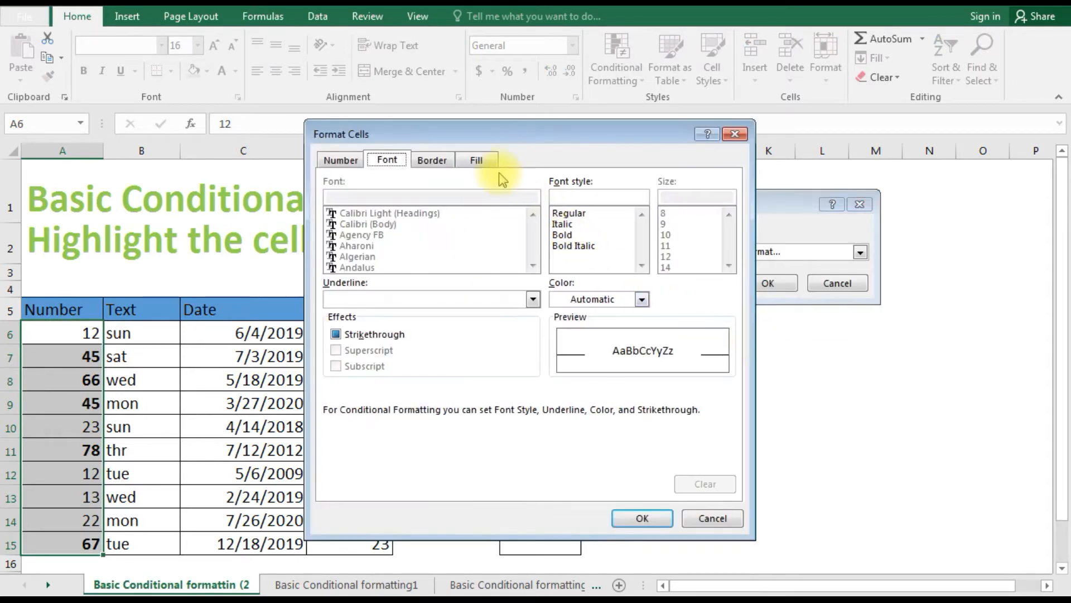
left_click(477, 160)
left_click(413, 272)
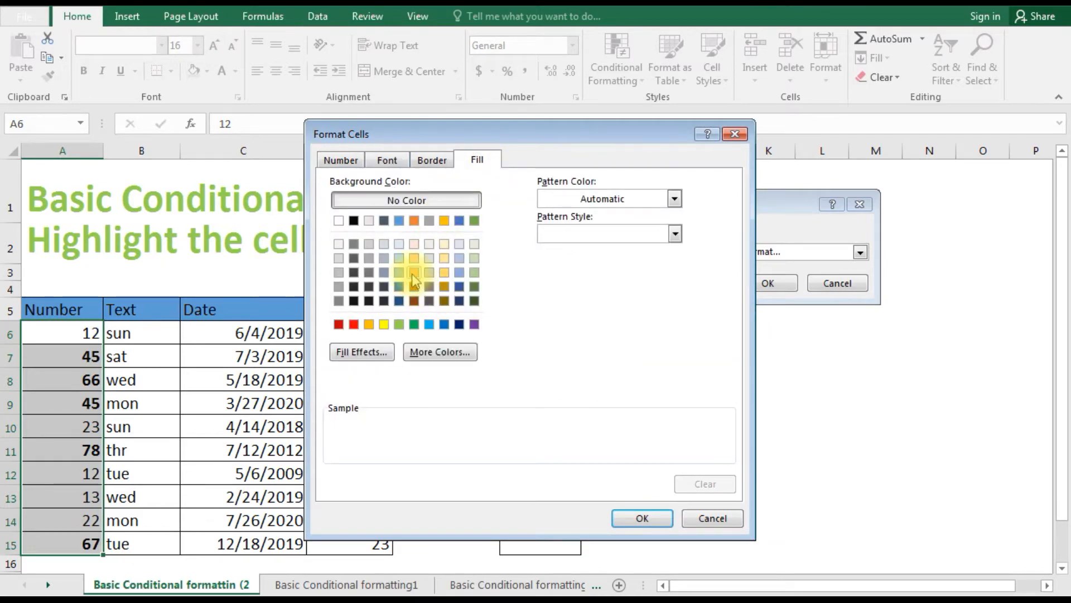
left_click(384, 325)
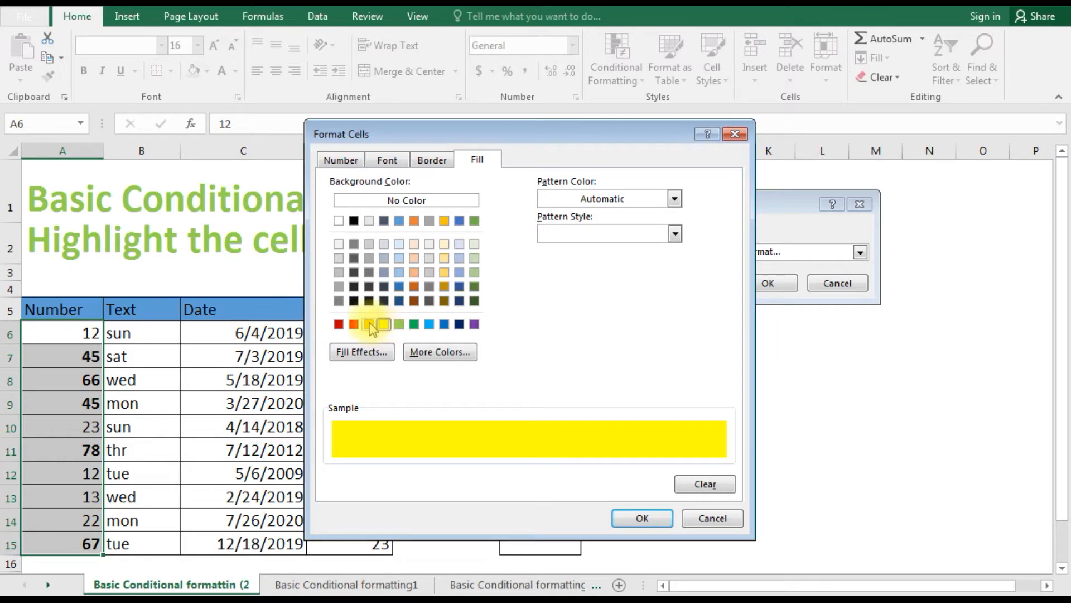
left_click(369, 325)
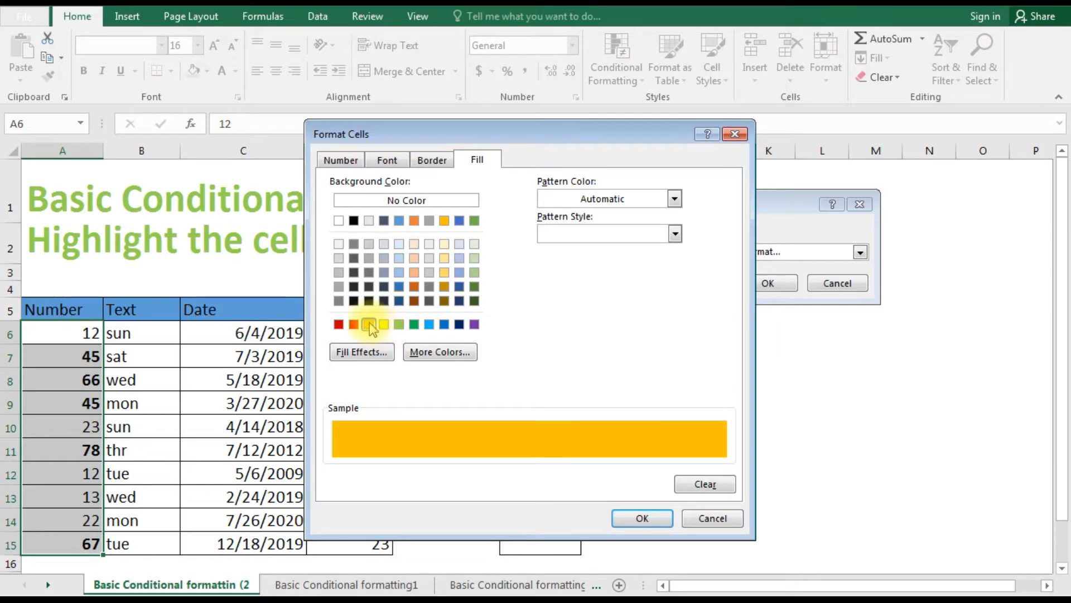
left_click(630, 519)
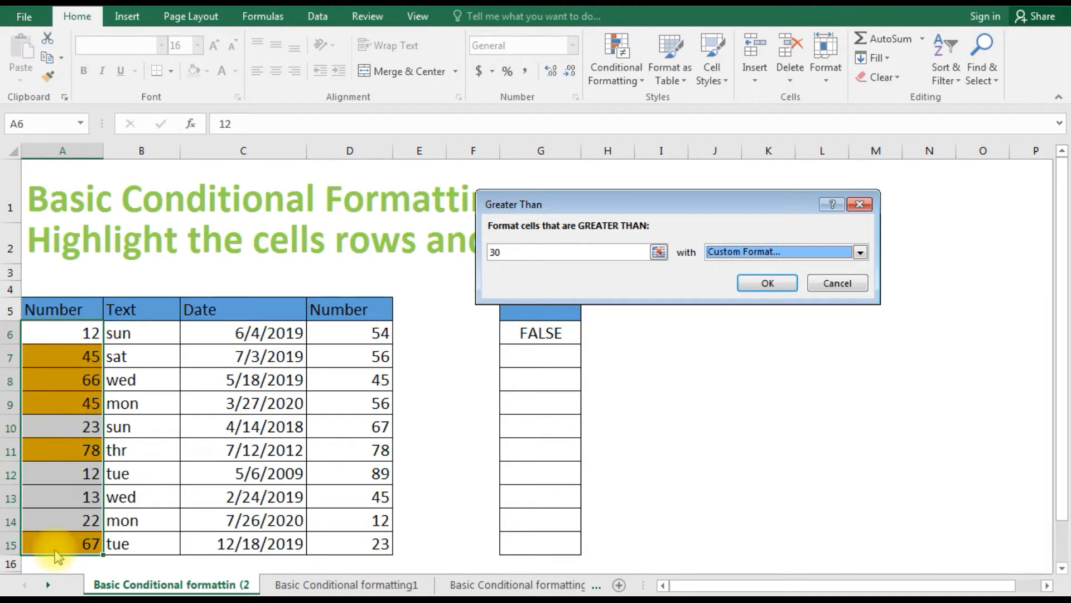
Try a custom format with a red outline border for the cells greater than 30
left_click(532, 252)
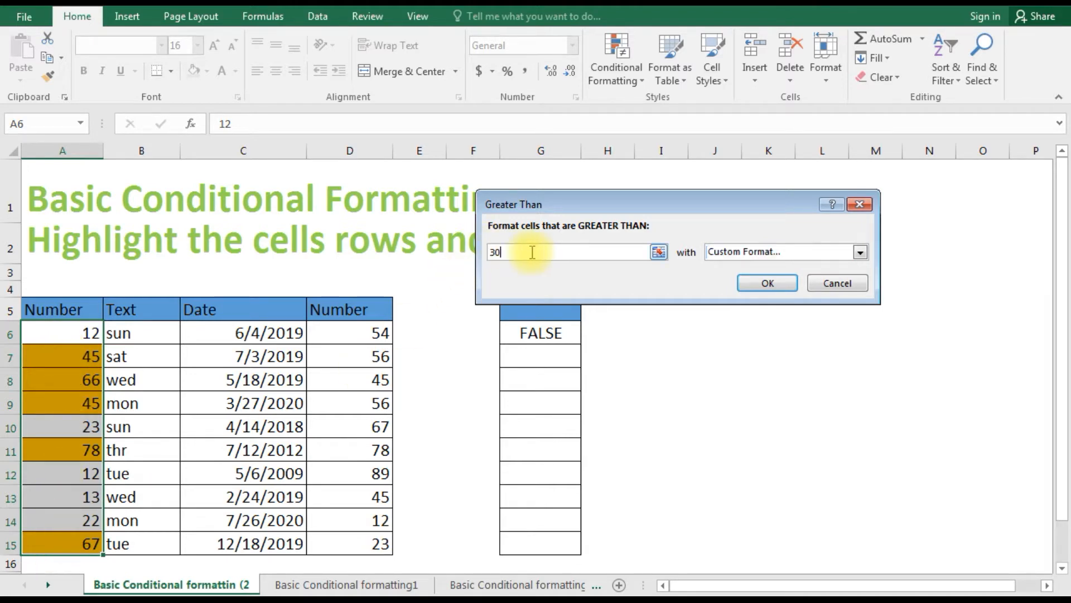
left_click(859, 252)
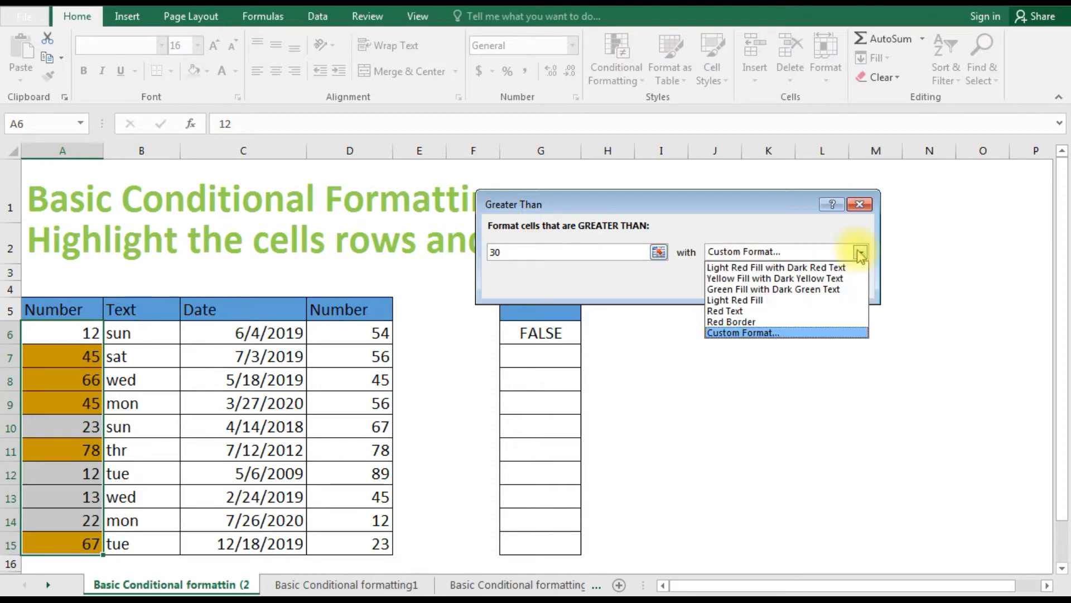
left_click(764, 333)
left_click(434, 163)
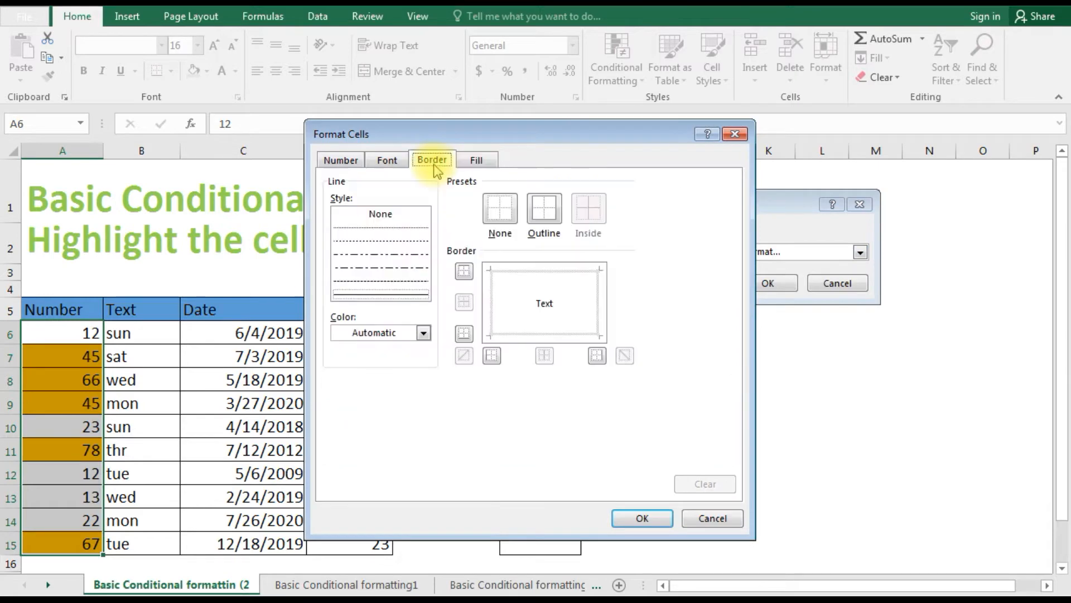
left_click(406, 296)
left_click(423, 332)
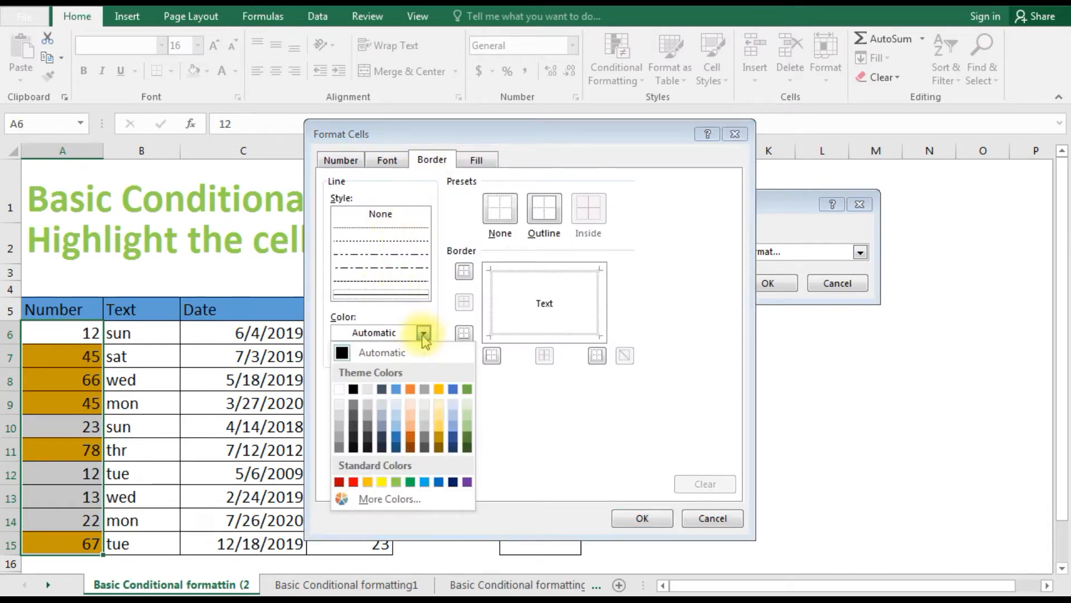
left_click(353, 482)
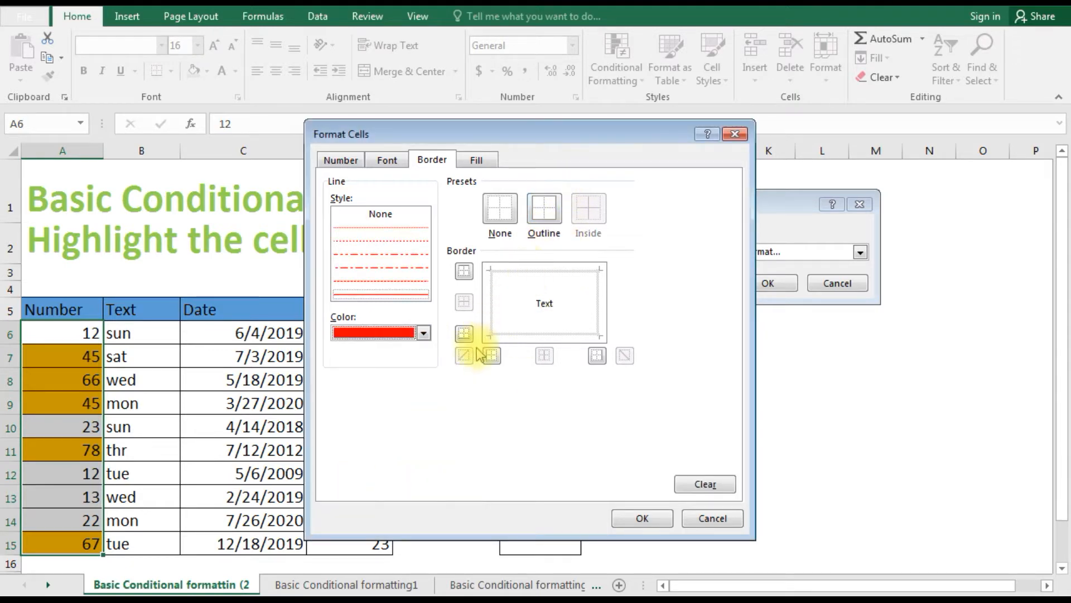
left_click(537, 217)
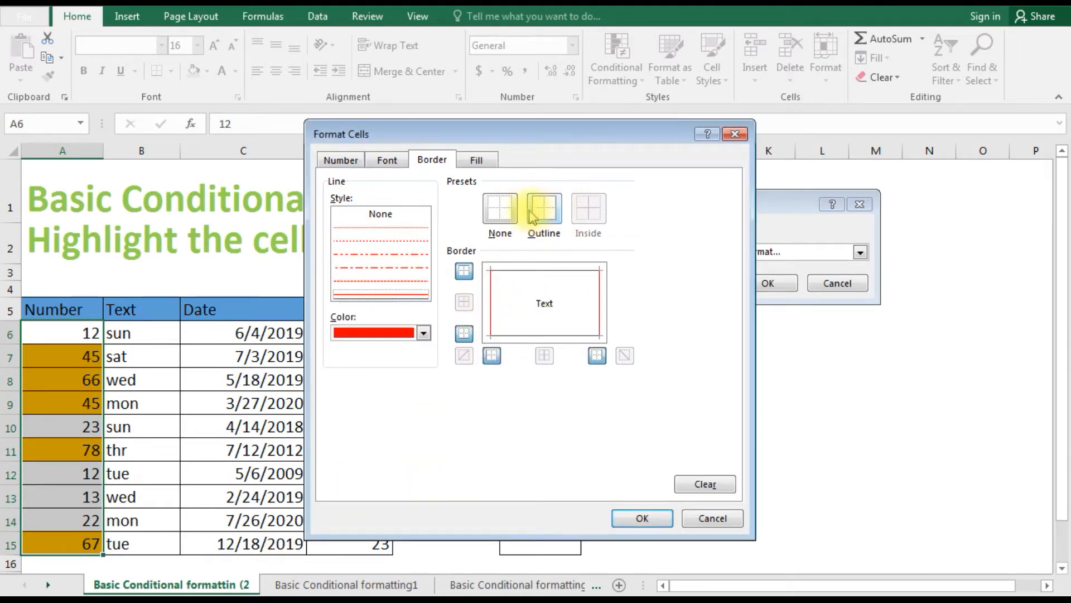
left_click(630, 520)
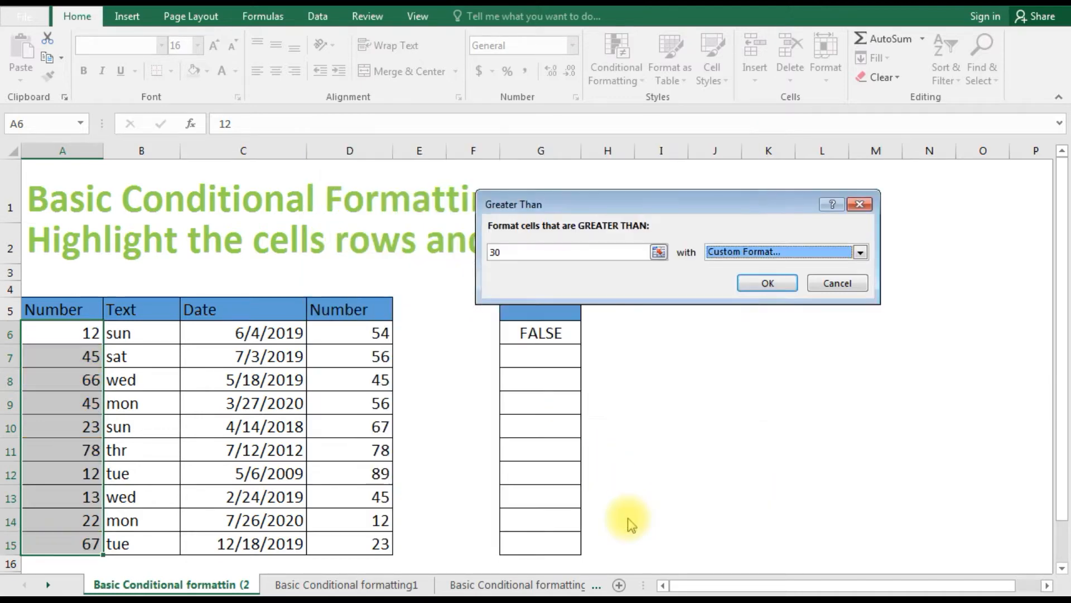
Give the cells greater than 30 a custom format with a yellow background fill
left_click(587, 247)
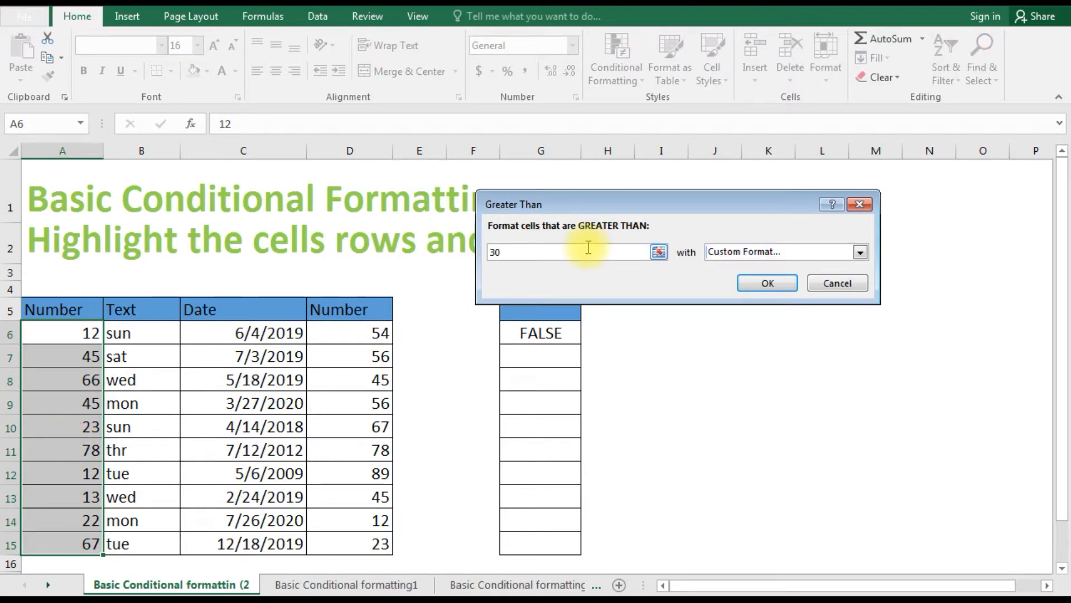
left_click(860, 252)
left_click(742, 332)
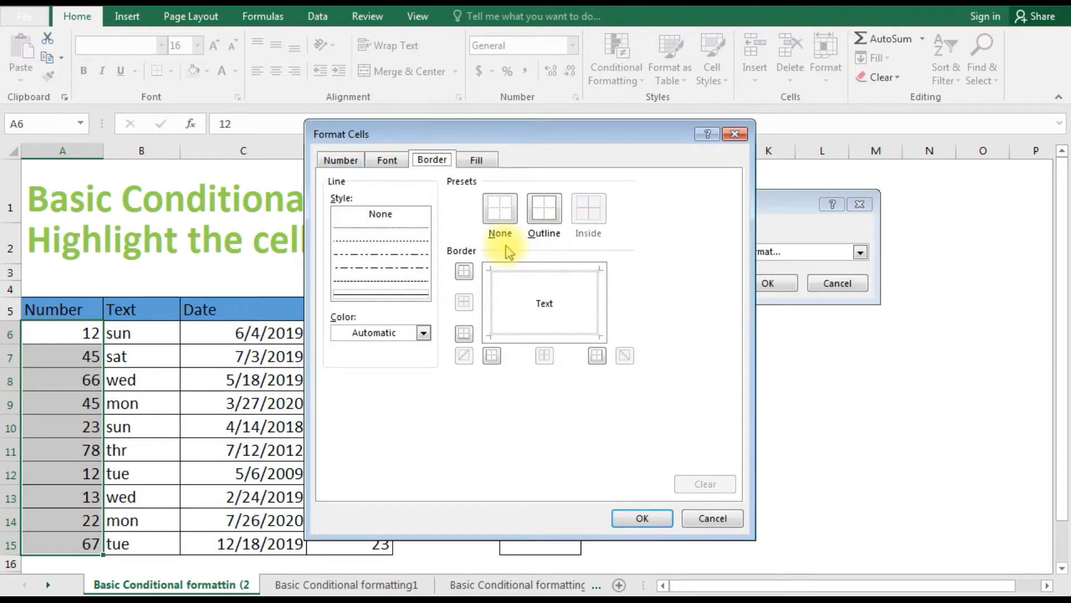
left_click(477, 161)
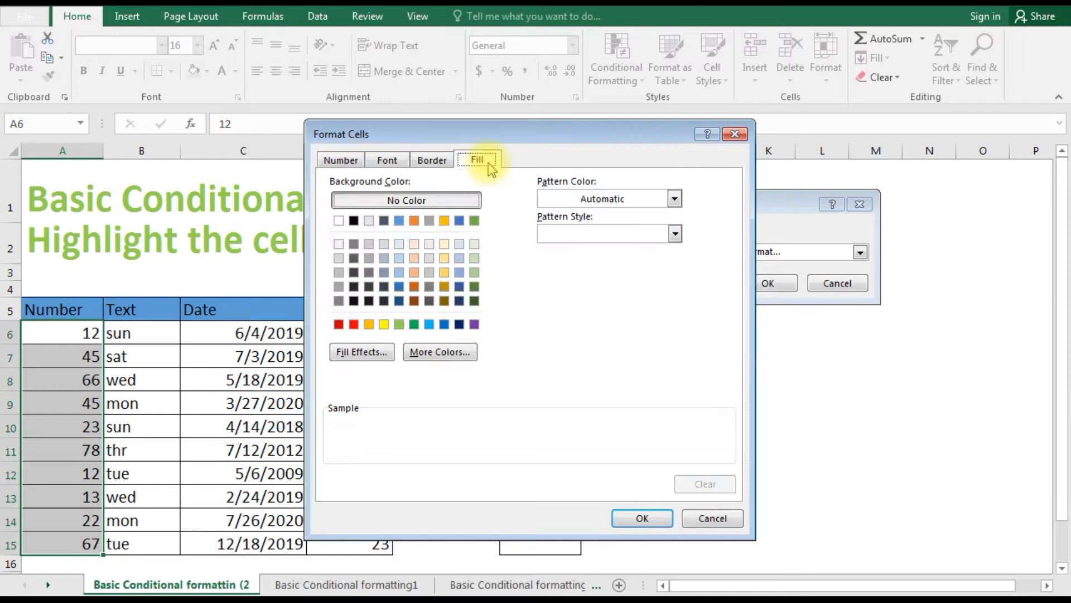
left_click(384, 325)
left_click(643, 517)
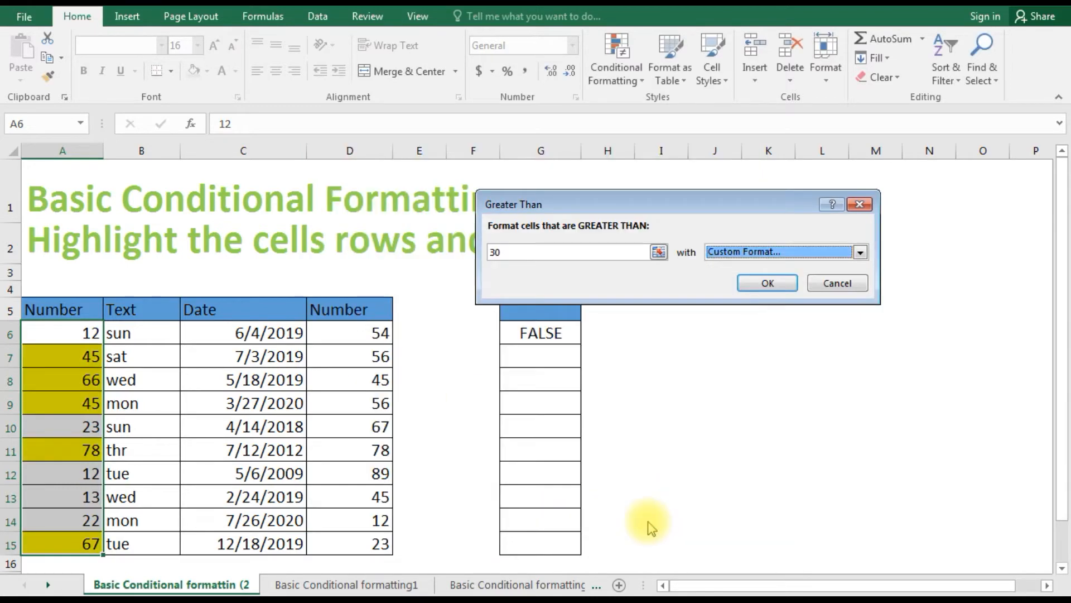
Replace the Greater Than threshold with a reference to cell I6 and apply the rule
left_click(607, 250)
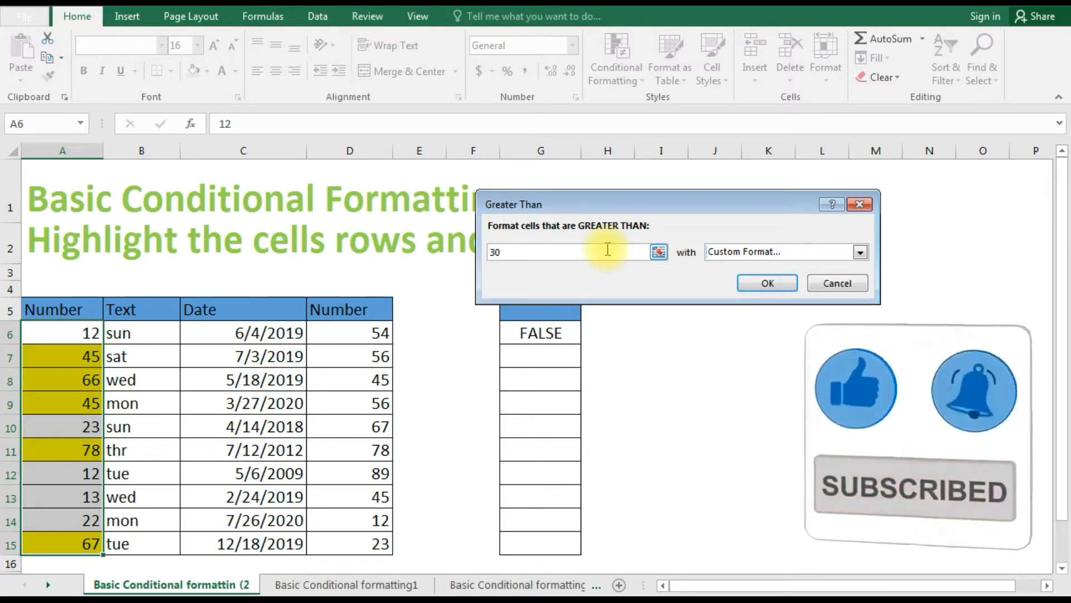
key("BackSpace")
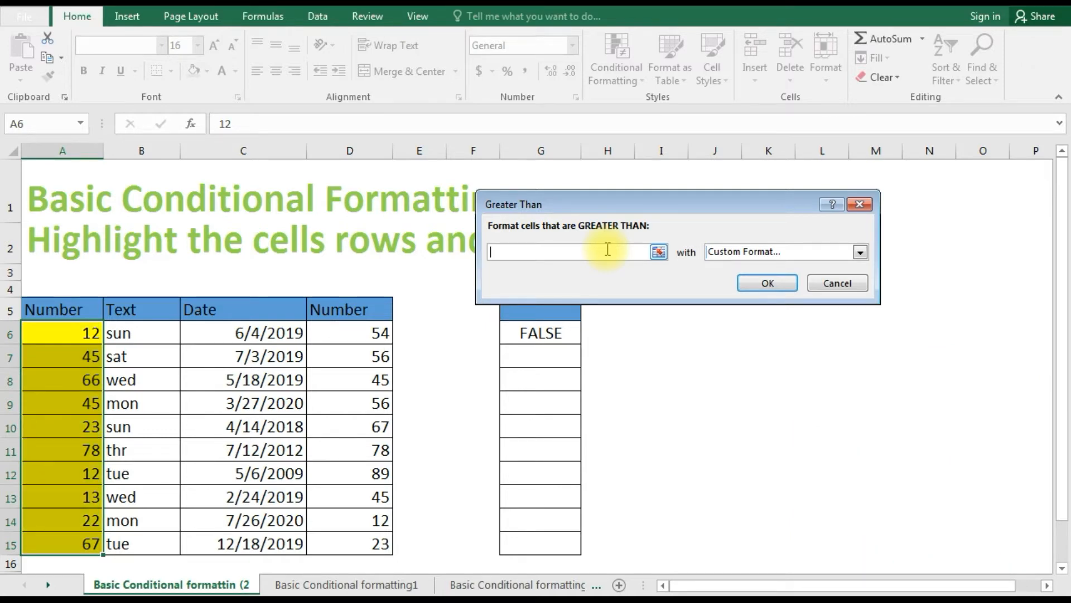
left_click(440, 332)
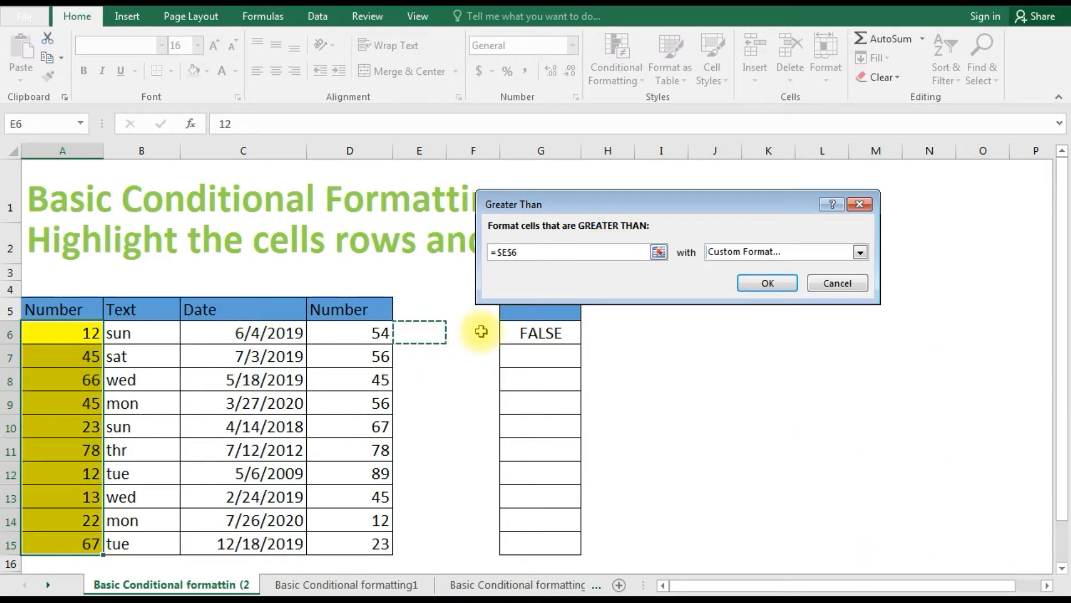
left_click(694, 329)
left_click(646, 332)
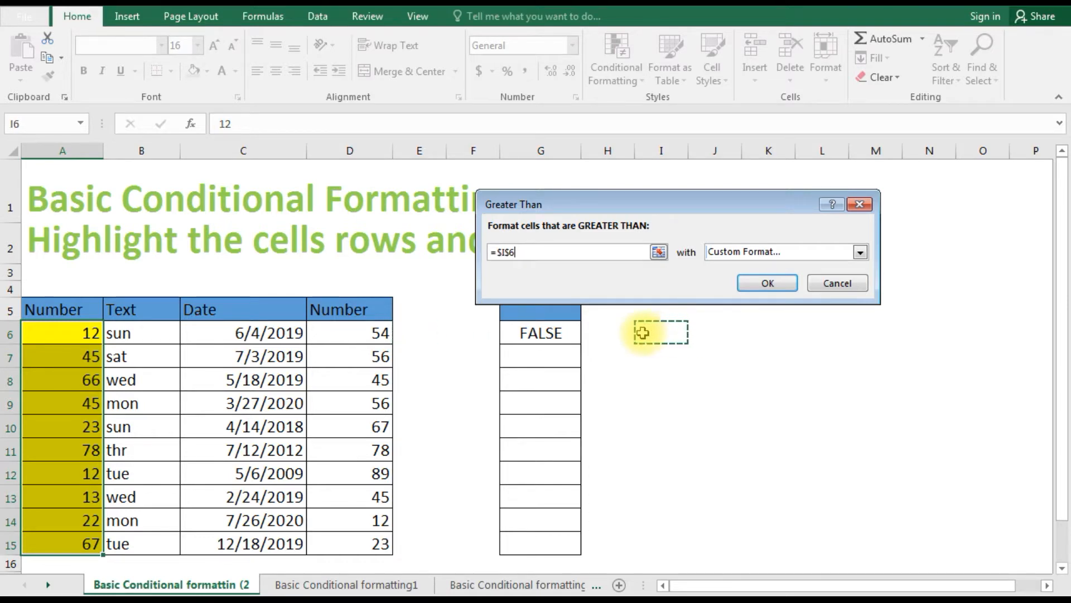
left_click(744, 284)
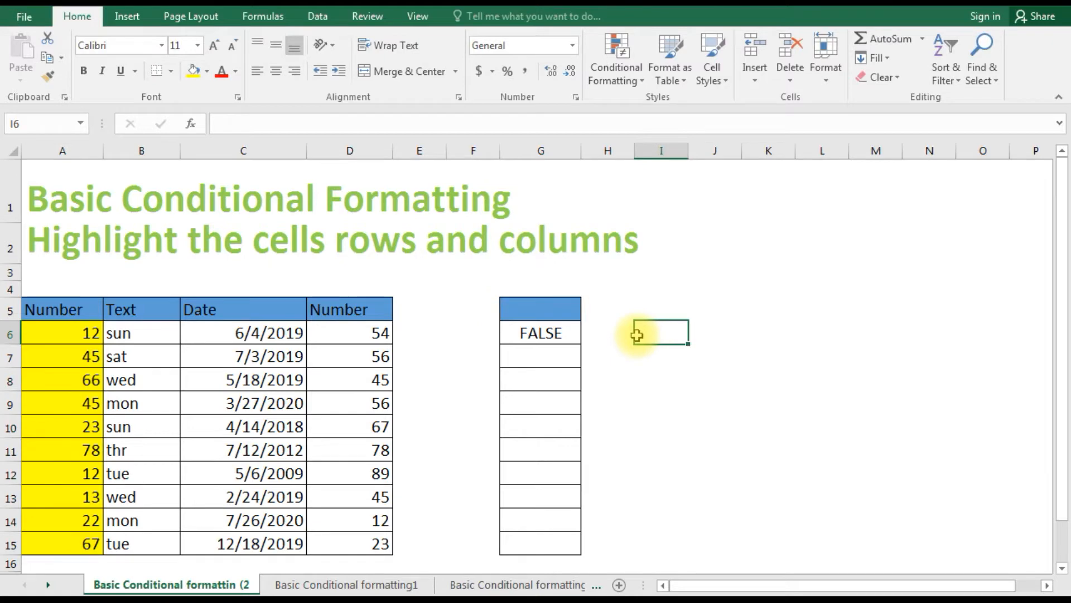
Enter 30 in cell I6 and format the cell with a border and font size 20
type("30")
key("Return")
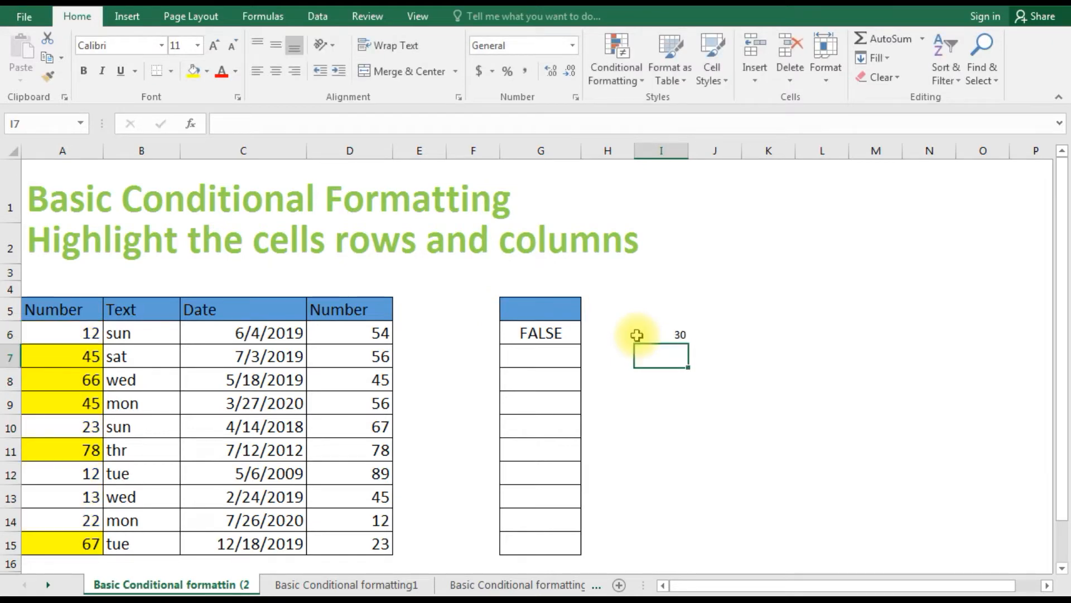
left_click(639, 334)
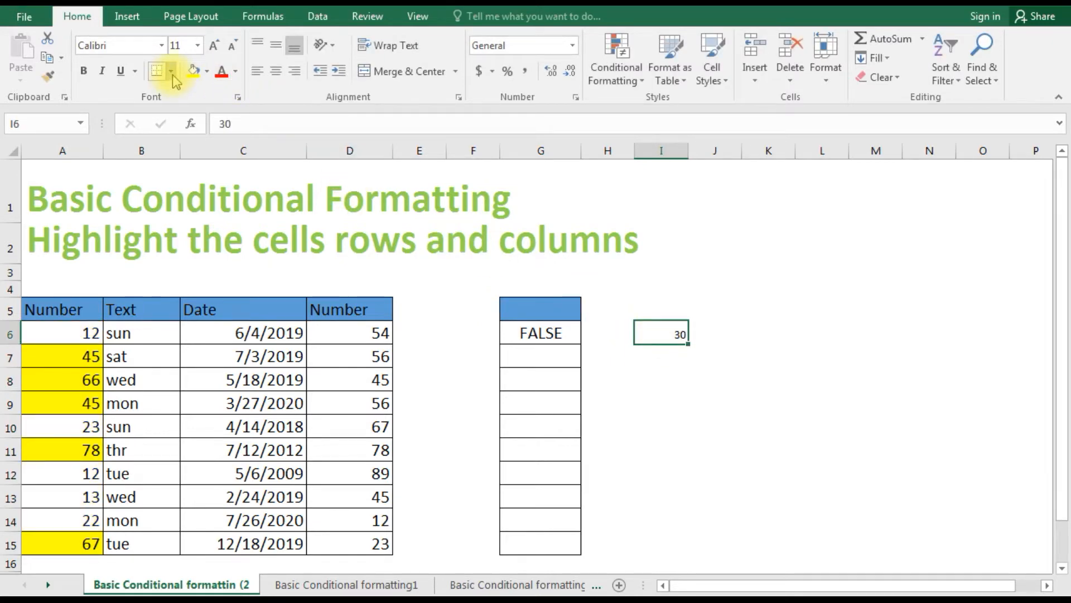
left_click(212, 45)
left_click(213, 45)
left_click(213, 46)
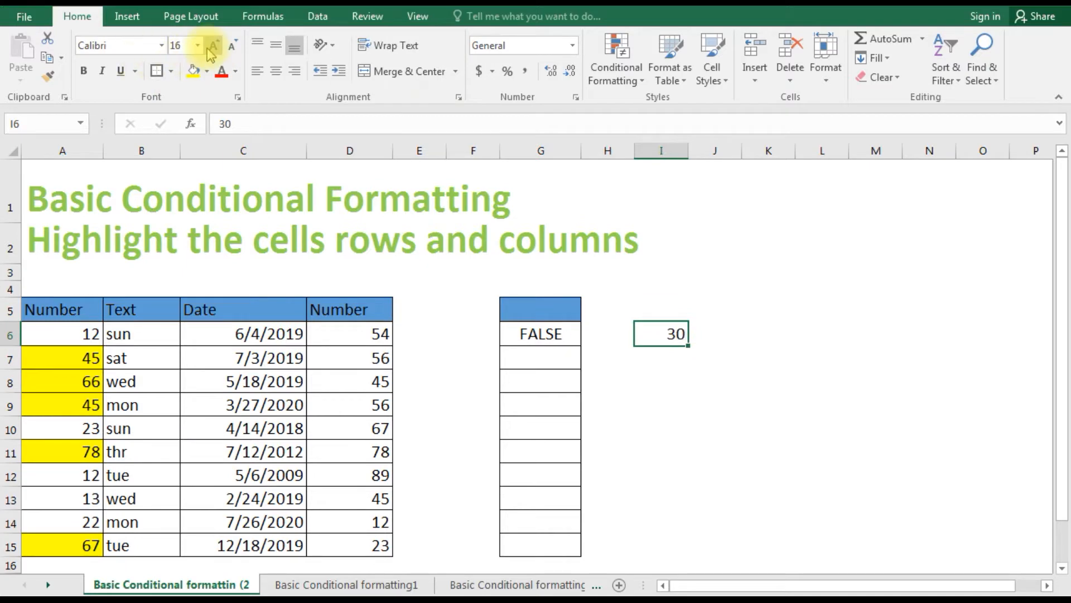
left_click(212, 45)
left_click(213, 45)
Test the linked rule by changing the threshold in cell I6 to 40 and finally to 50
type("40")
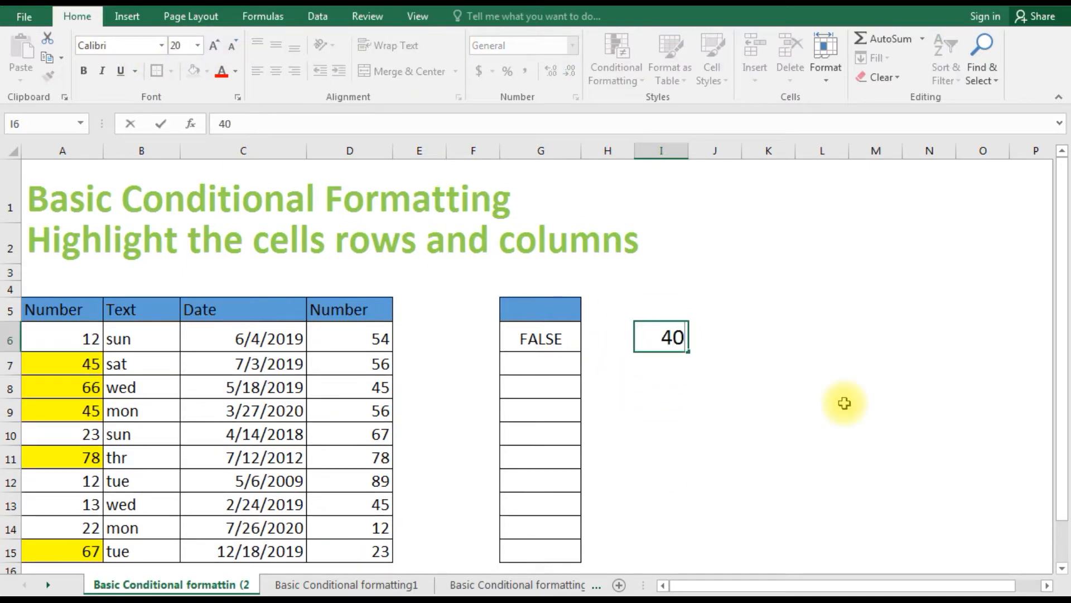
key("Return")
key("Up")
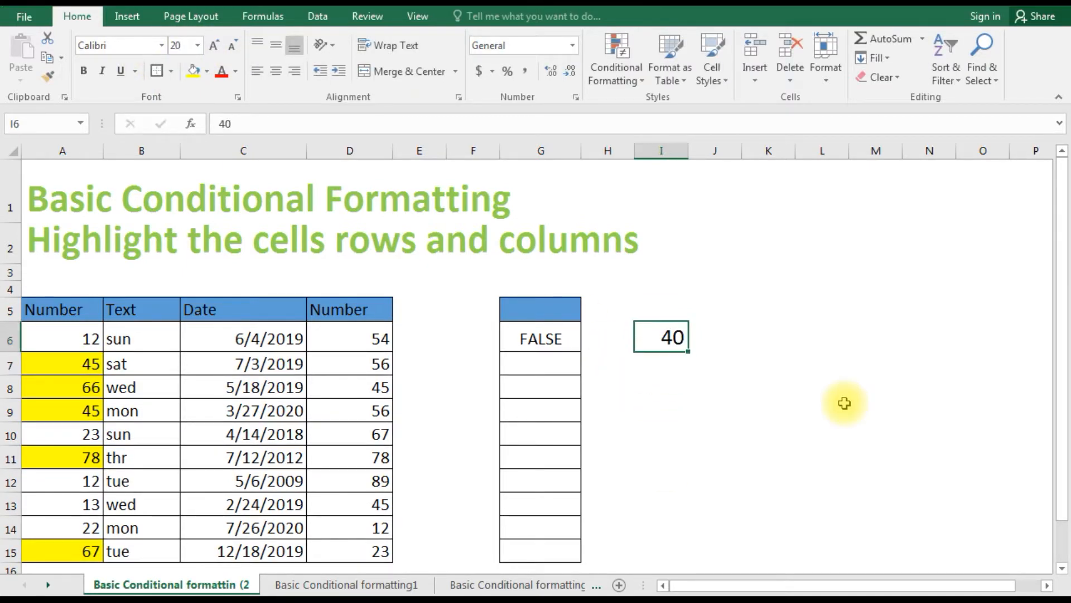
type("50")
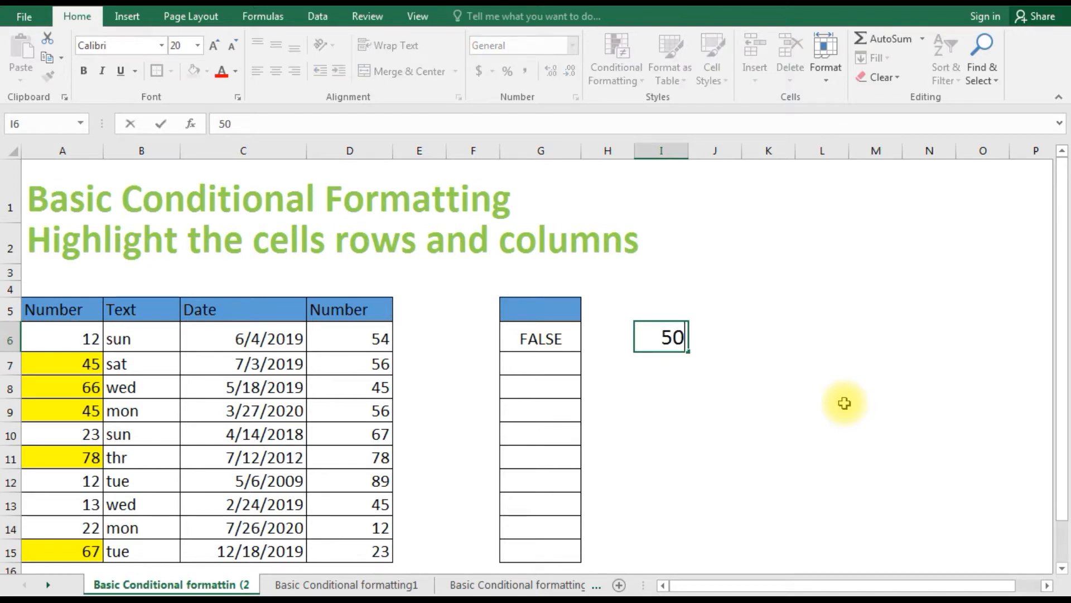
key("Return")
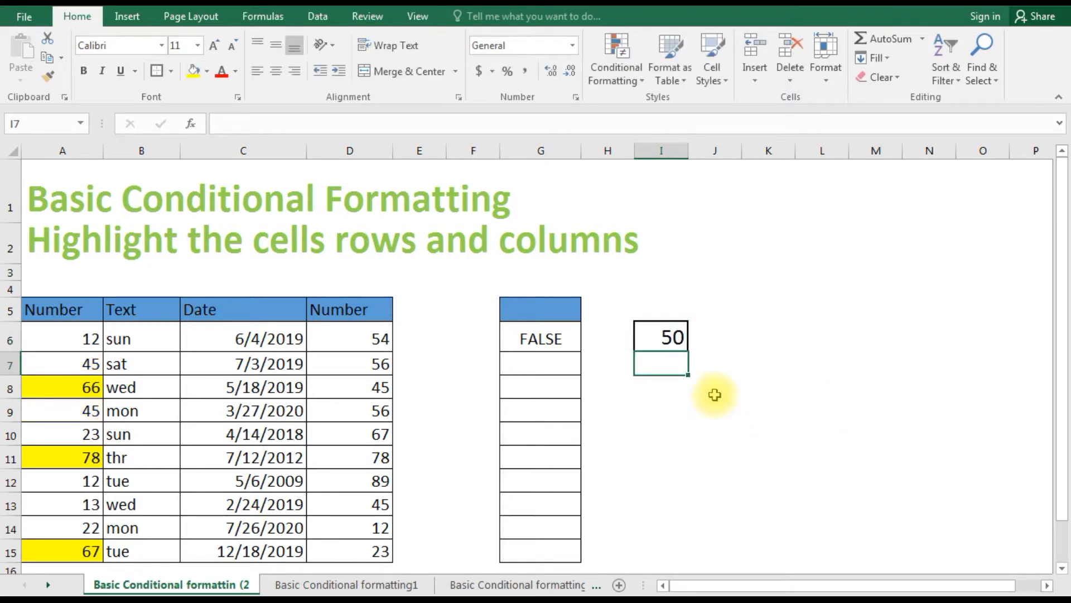
left_click(664, 337)
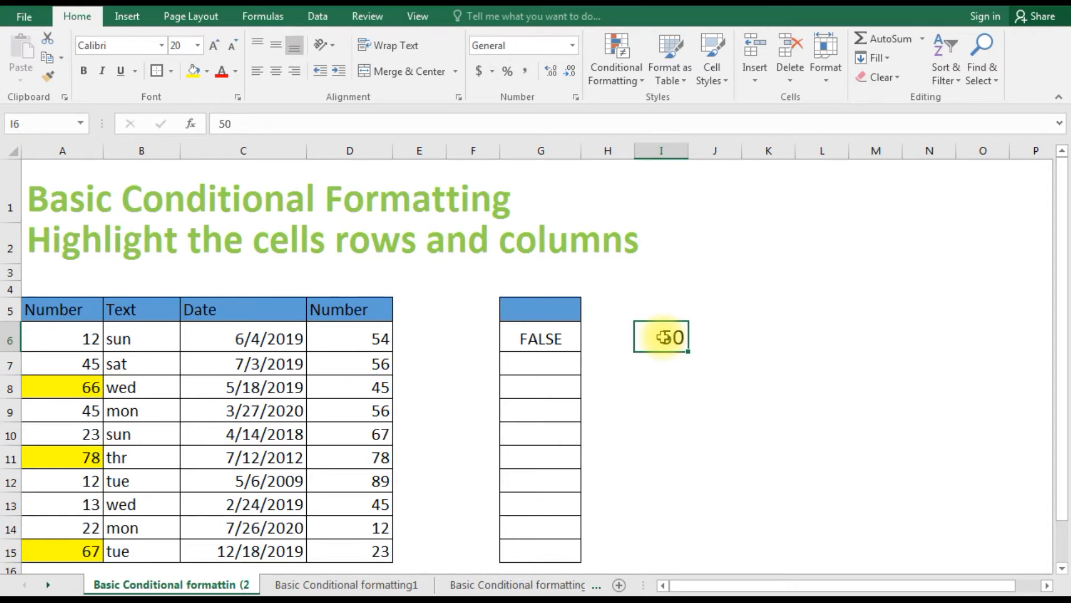
Clear the conditional formatting rules from the values in the first Number column, A6:A15
left_click_drag(62, 338, 74, 566)
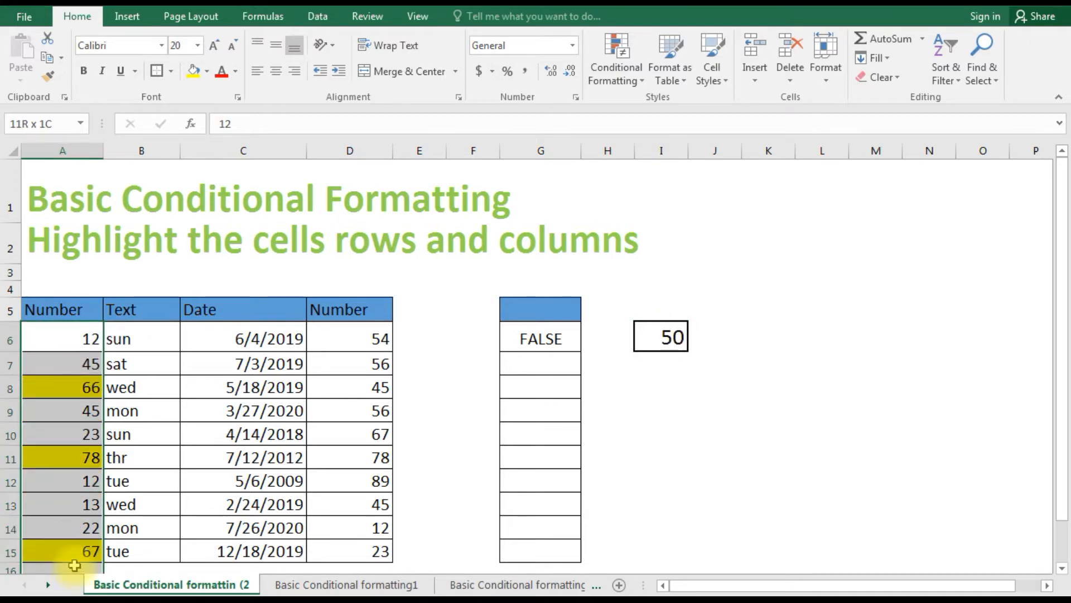
left_click(614, 73)
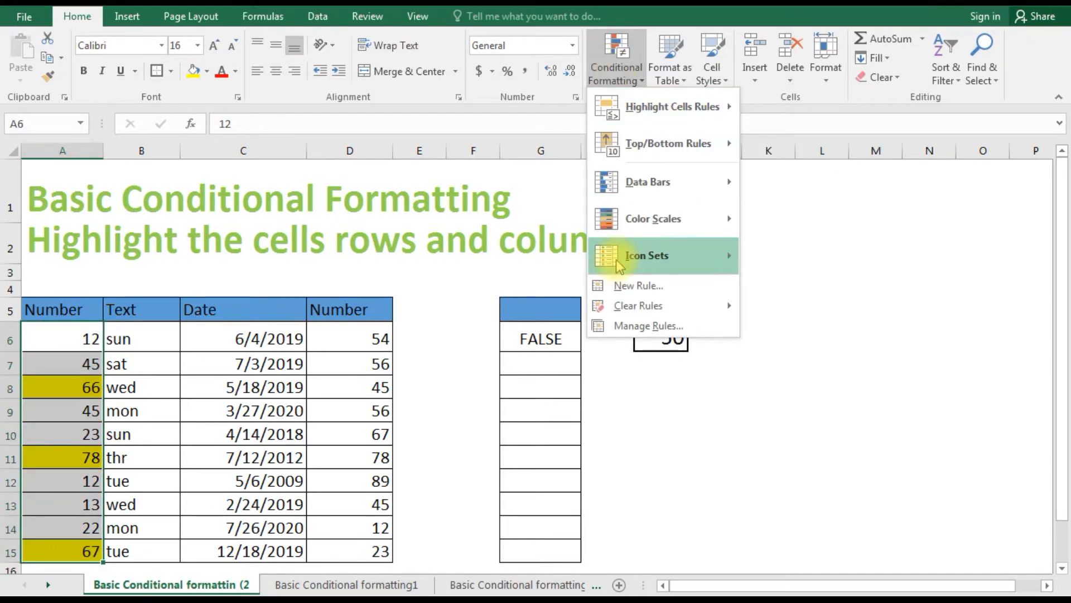
mouse_move(646, 308)
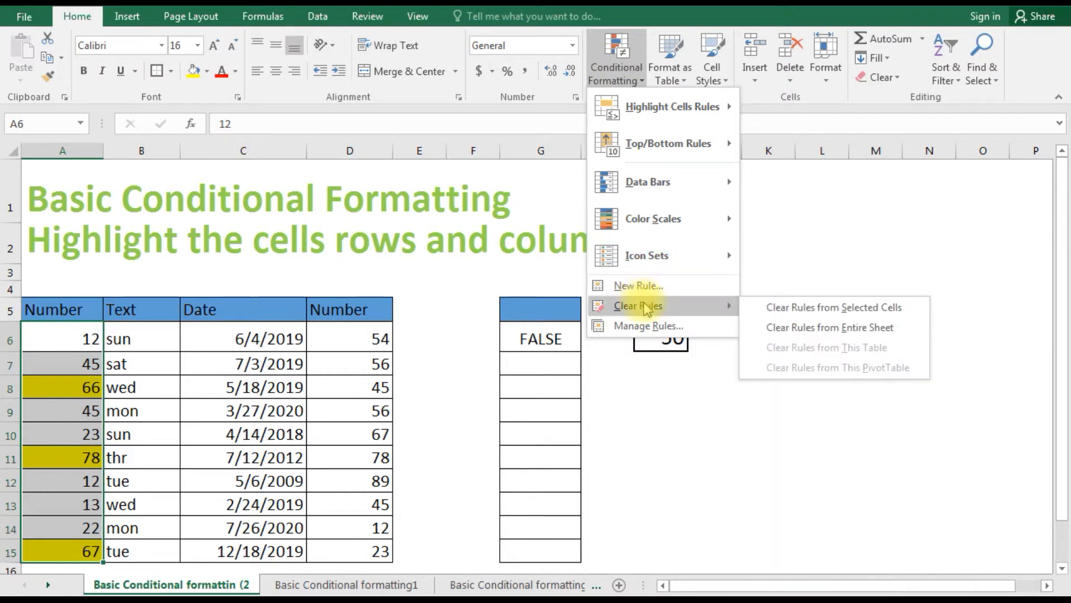
left_click(827, 313)
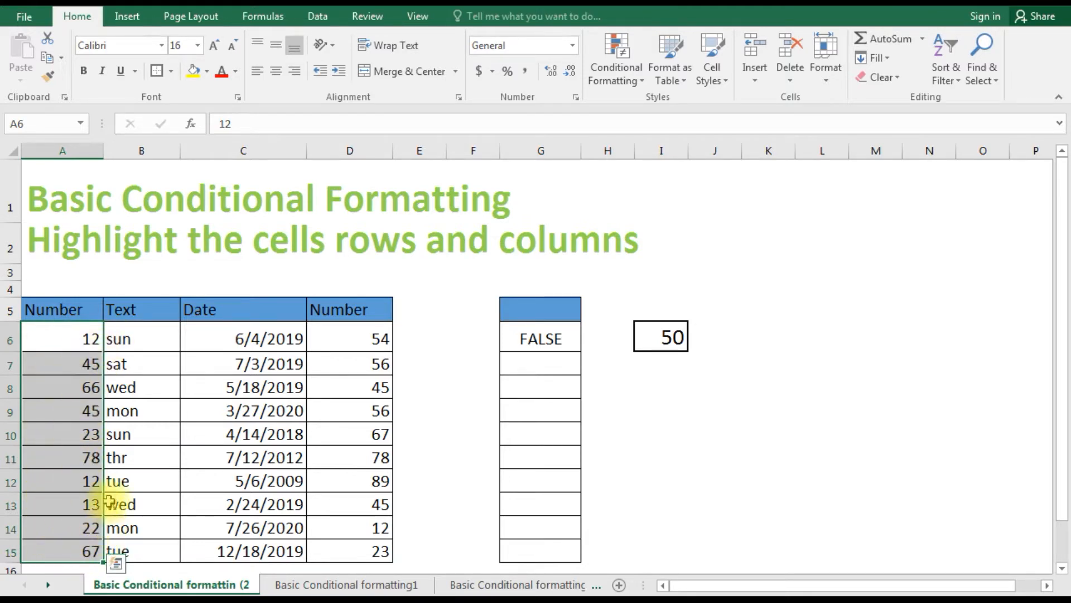
Start a Less Than highlight rule for the first Number column's values with a threshold of 20
left_click(628, 74)
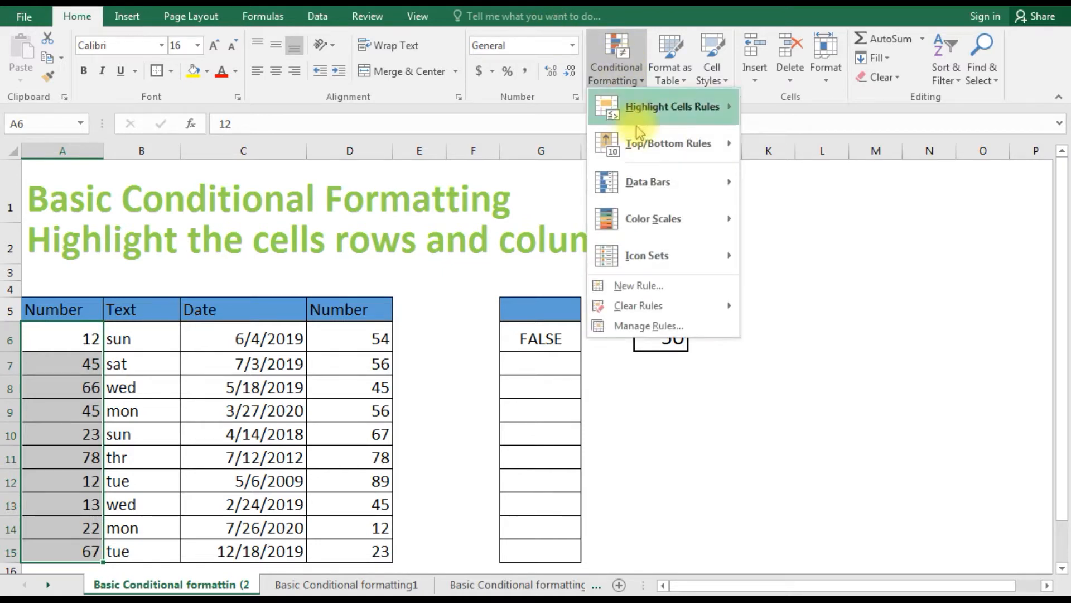
mouse_move(695, 106)
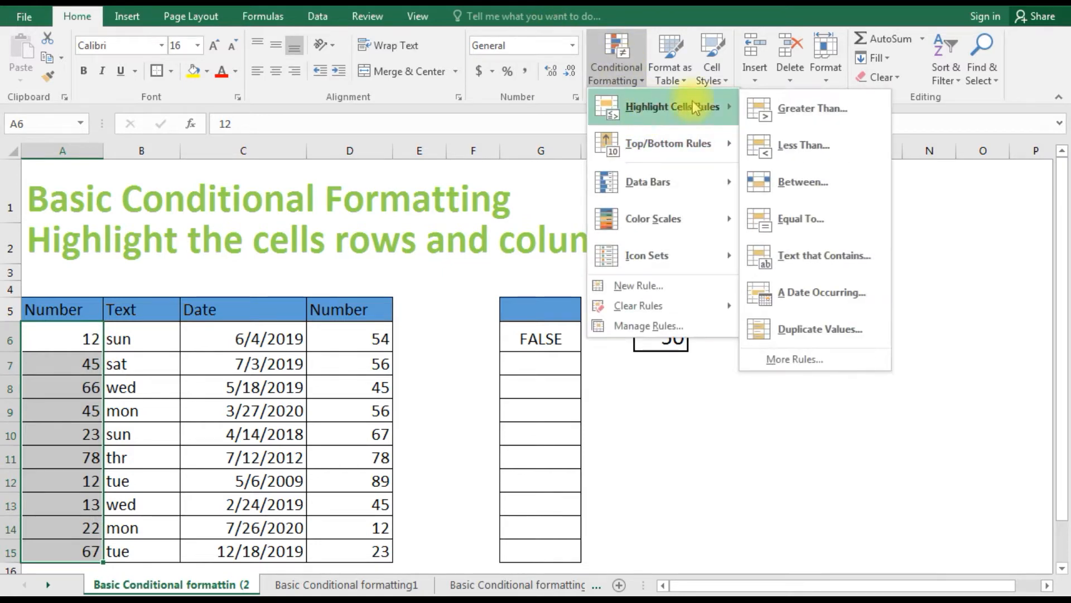
left_click(800, 149)
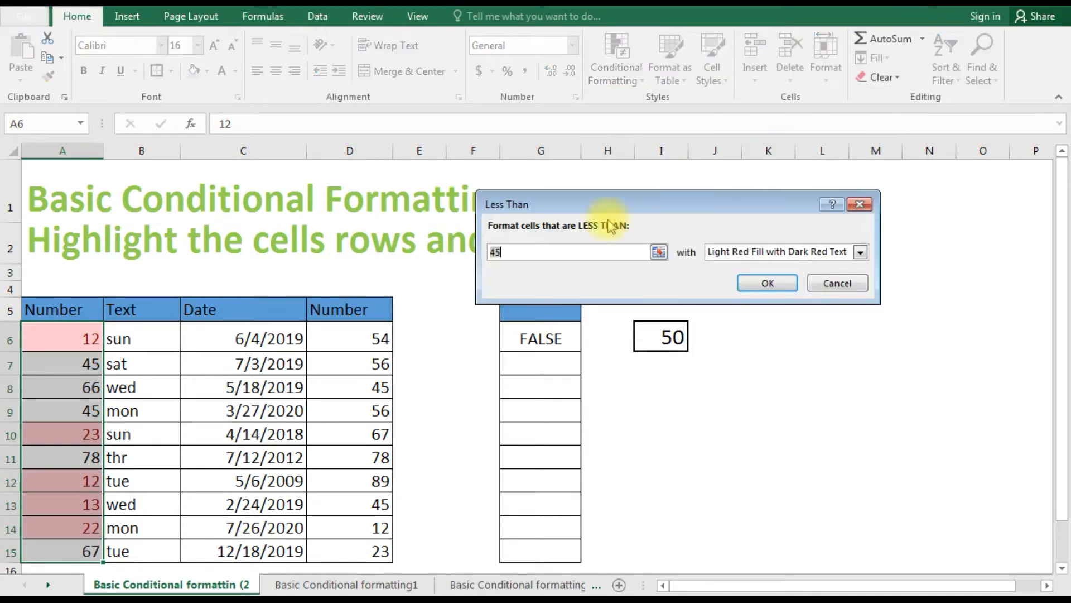
type("45")
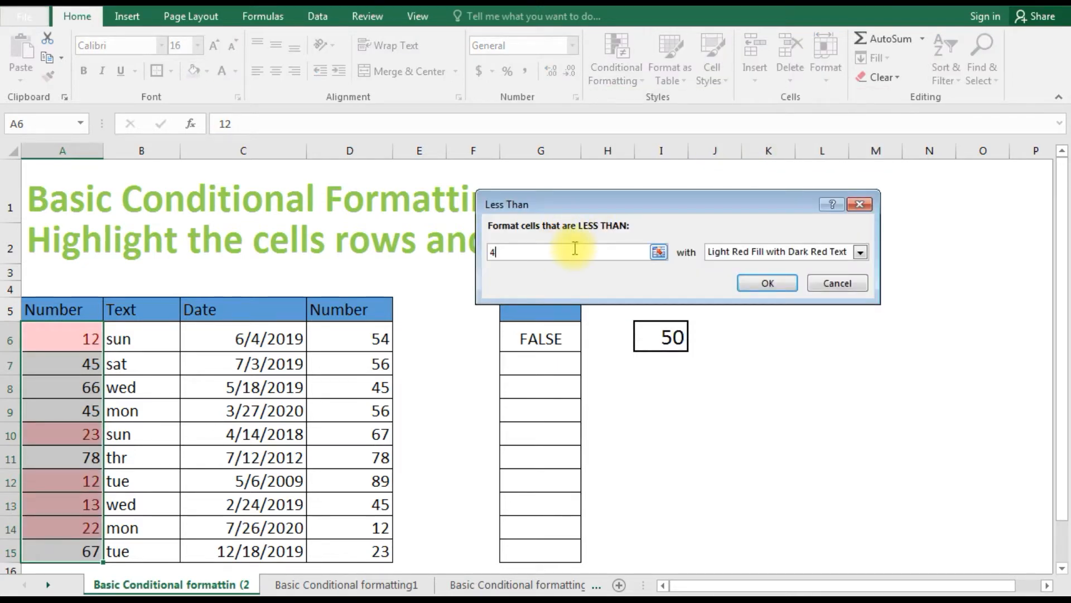
key("BackSpace")
type("20")
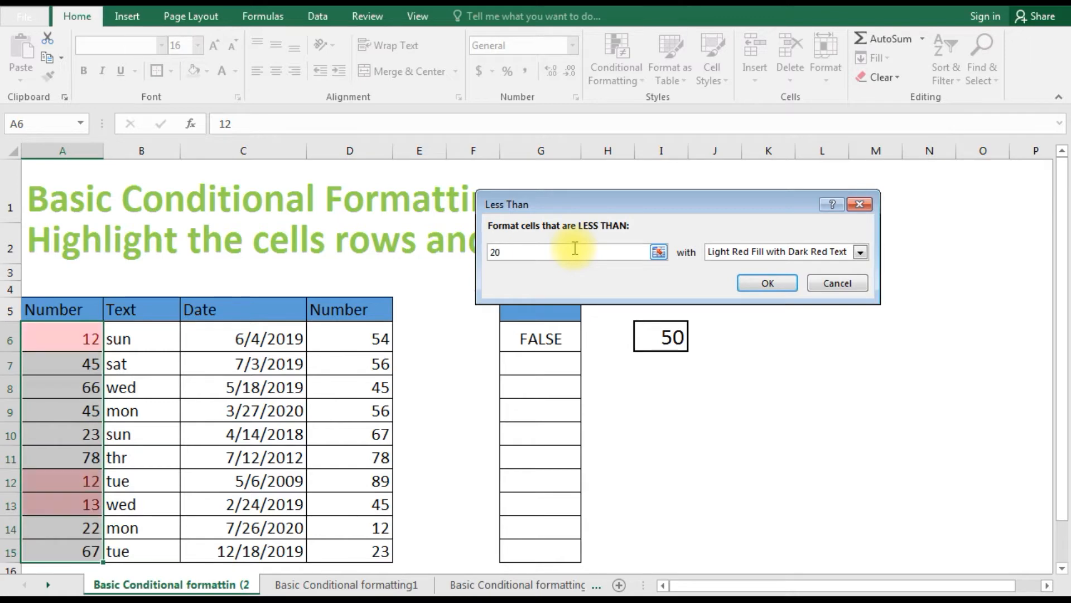
Give the cells less than 20 a custom format with an orange background fill
left_click(861, 252)
left_click(751, 331)
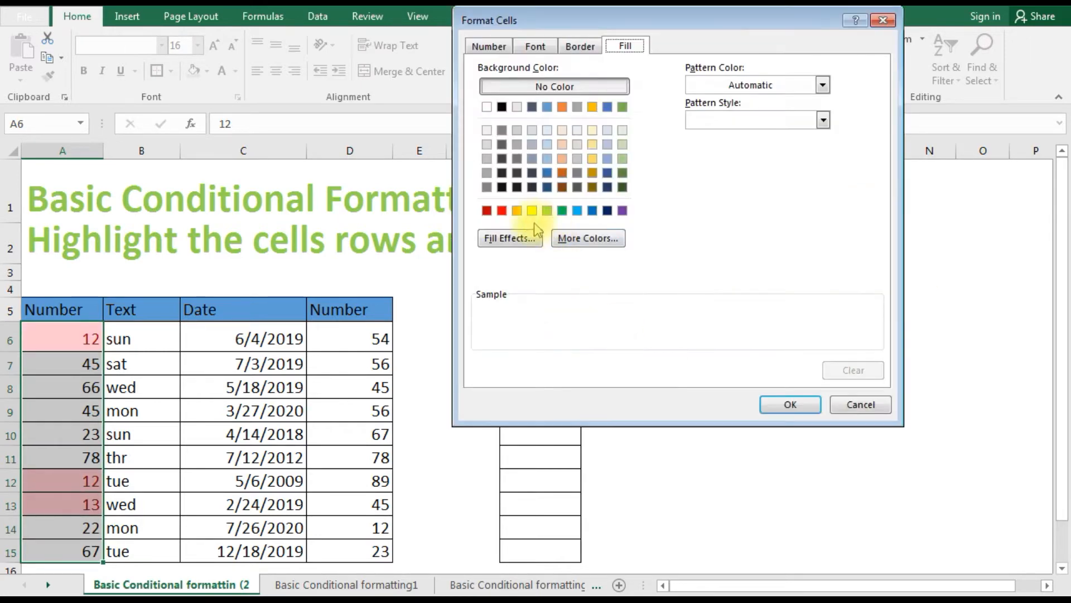
left_click(516, 210)
left_click(790, 404)
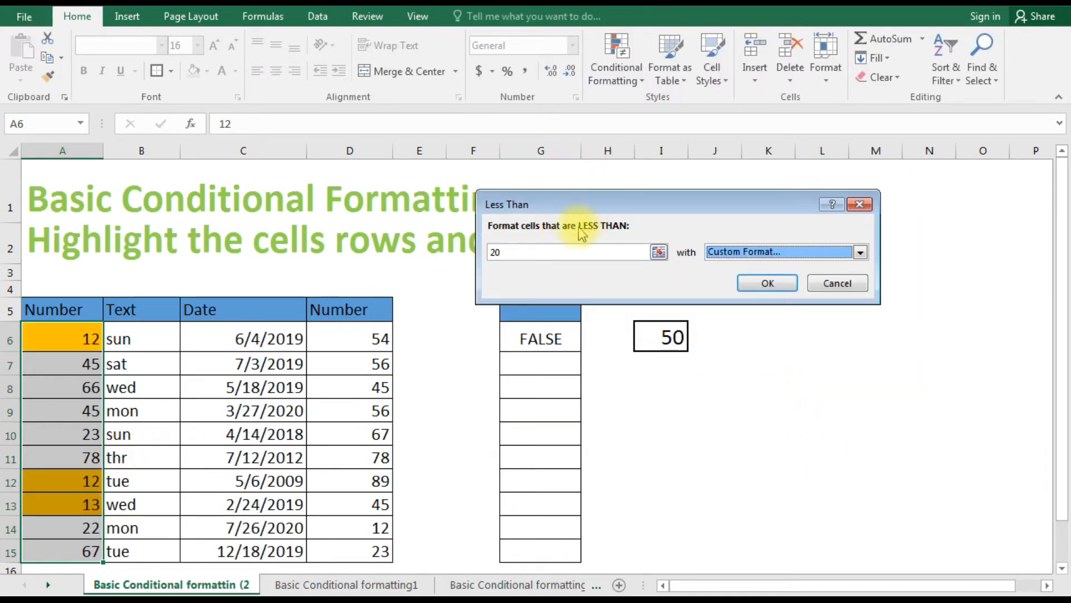
Try 30 as the threshold of the Less Than rule
left_click(560, 257)
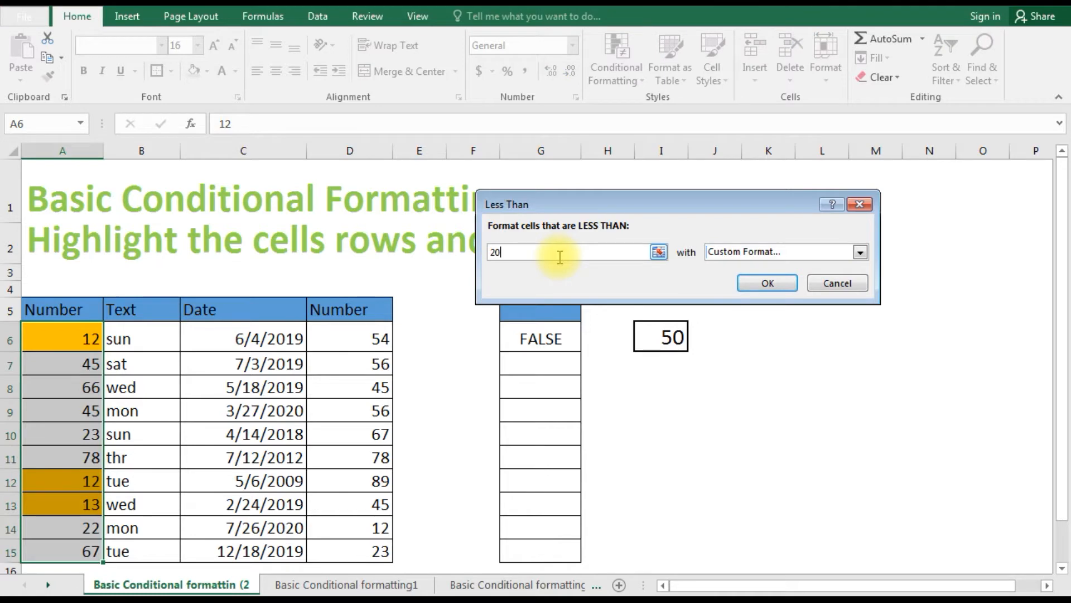
key("BackSpace")
key("BackSpace")
type("3")
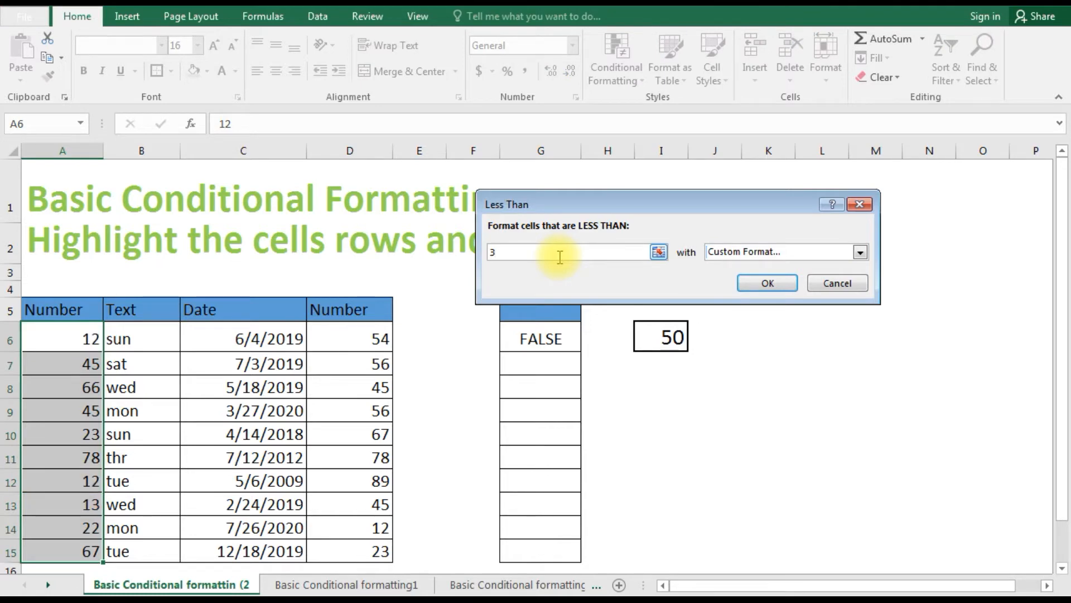
type("0")
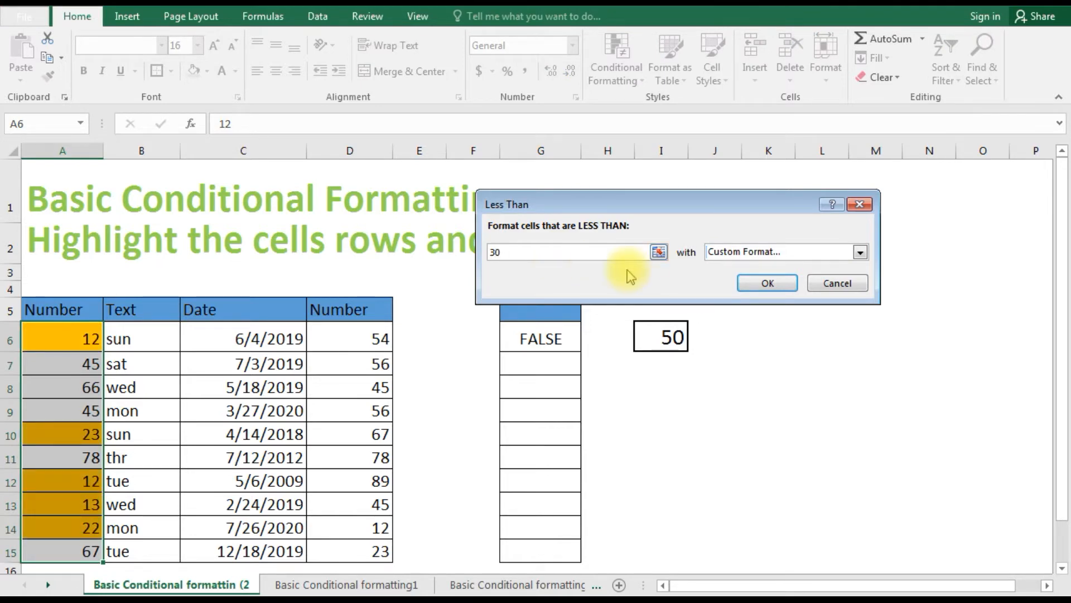
Link the Less Than threshold to cell I6 and apply the rule
key("BackSpace")
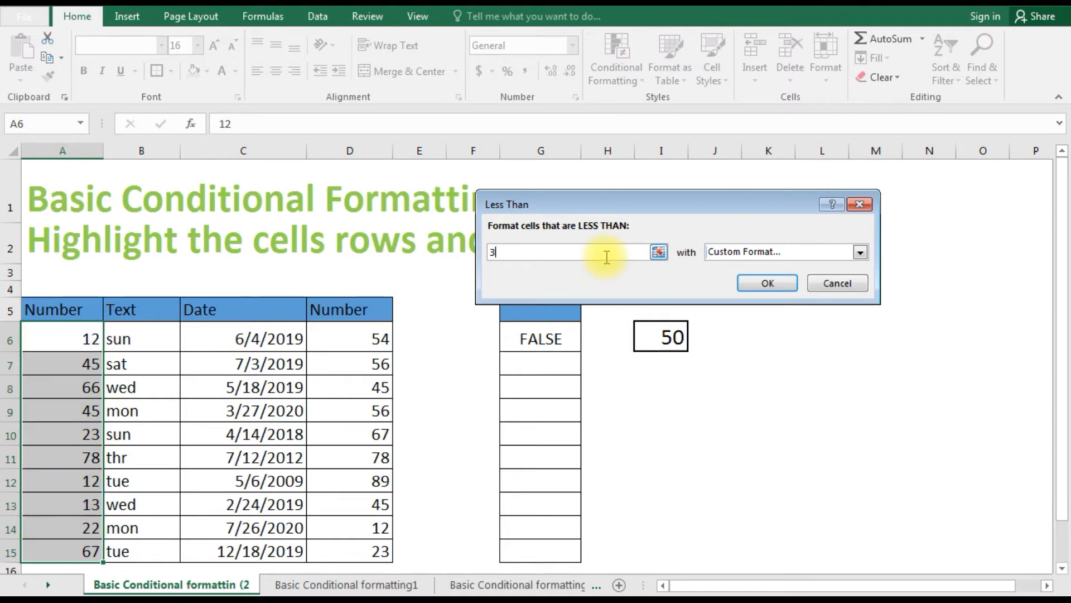
left_click(664, 338)
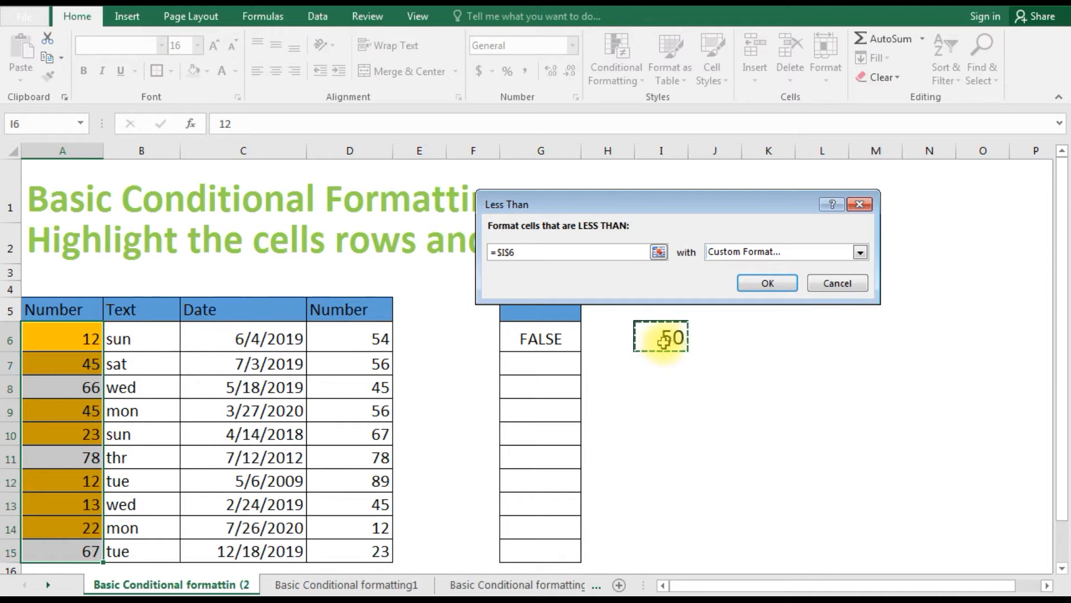
left_click(772, 284)
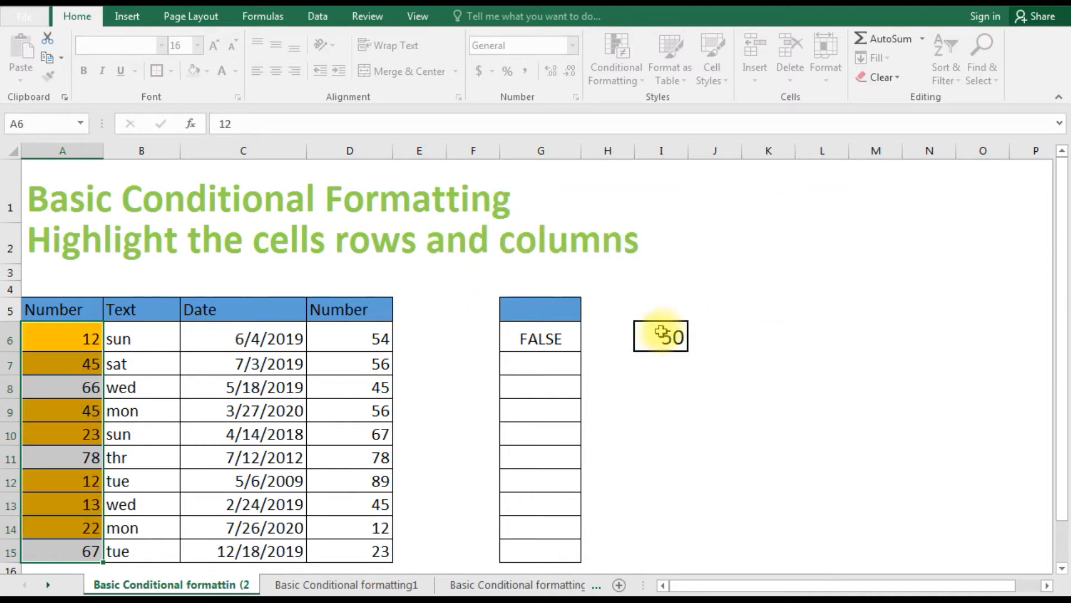
Test the linked Less Than rule by changing the threshold in cell I6 to 30
type("30")
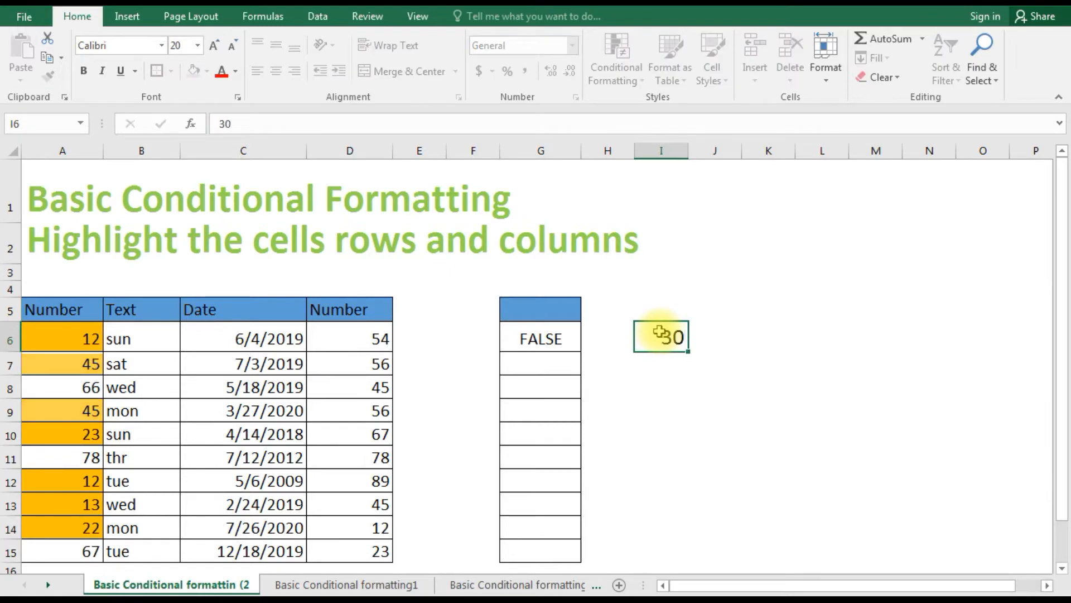
key("Return")
left_click(660, 334)
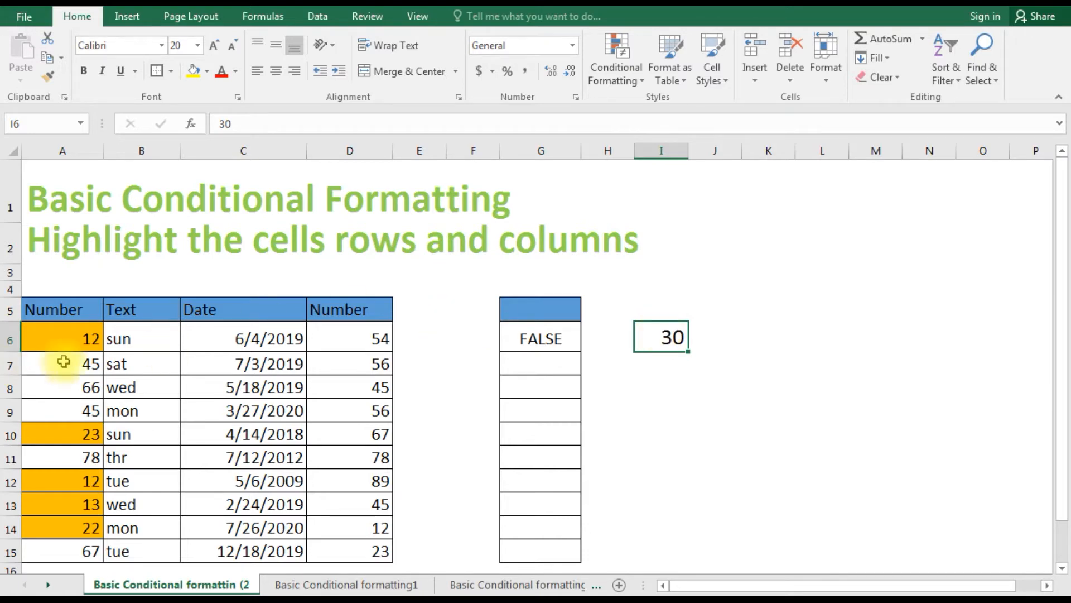
Go through the values in the first Number column to check which cells the Less Than rule highlights
left_click(75, 337)
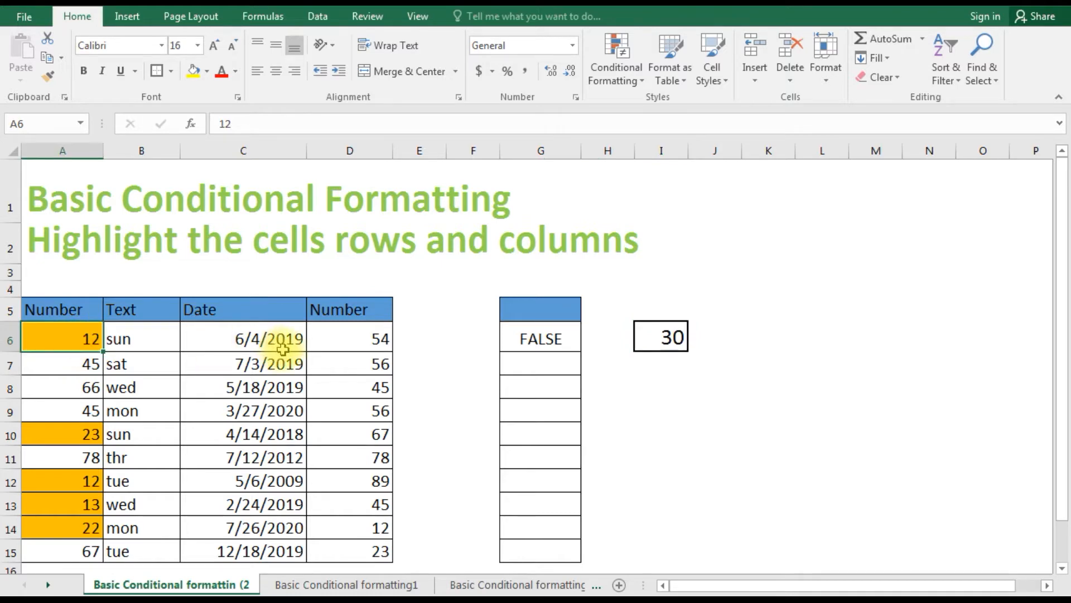
key("Down")
key("Down")
key("Down")
key("Down")
key("Down")
key("Down")
key("Down")
key("Down")
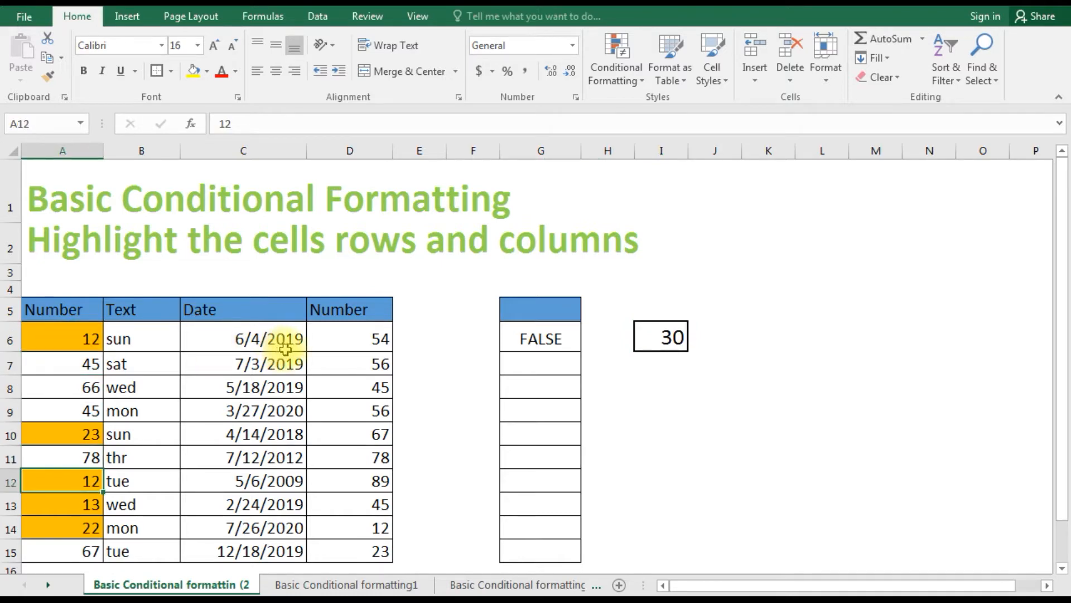
key("Up")
key("Up")
key("Up")
key("Up")
key("Up")
key("Up")
key("Up")
key("Up")
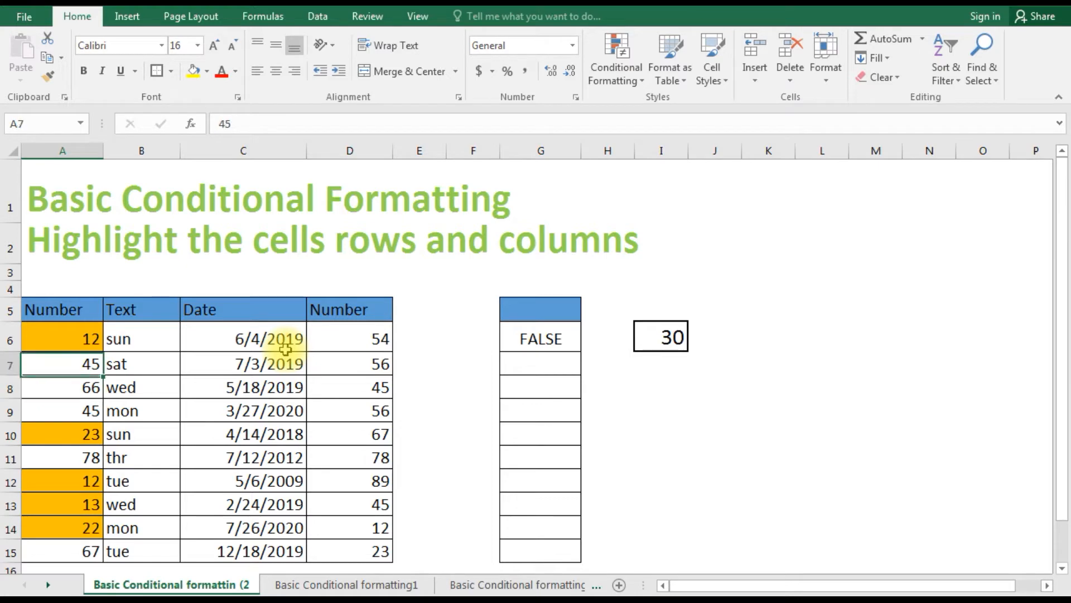
key("Down")
key("Down")
key("Down")
key("Down")
key("Down")
key("Down")
key("Down")
key("Down")
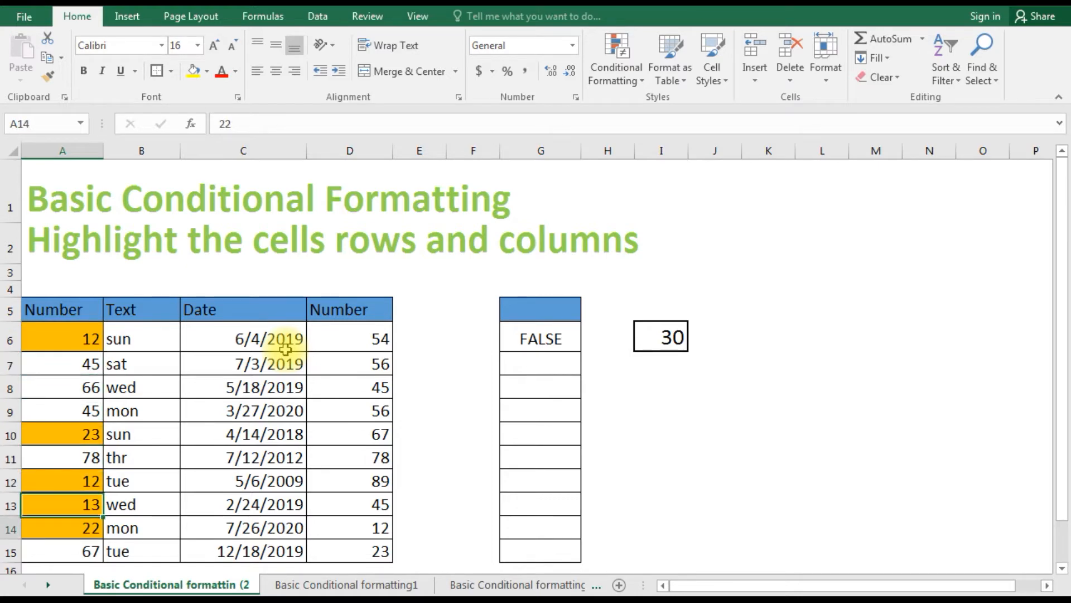
Clear the conditional formatting rules from the first Number column's values, A6:A15
left_click(538, 338)
key("Home")
left_click_drag(68, 343, 84, 550)
left_click(608, 78)
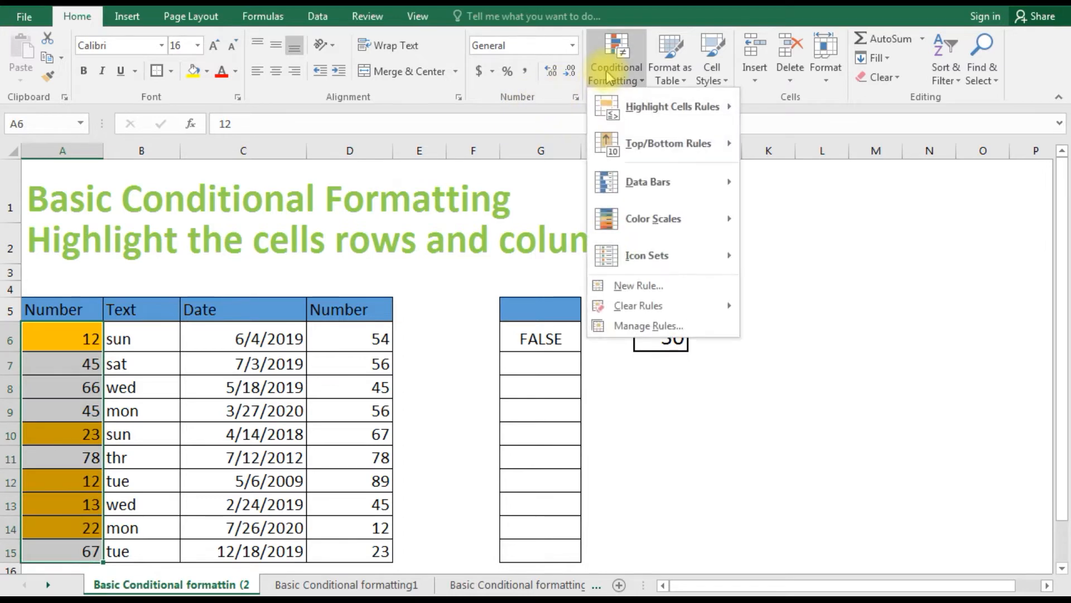
mouse_move(642, 303)
left_click(804, 310)
Try a Between highlight rule on the first Number column's values with limits of 30 and 50, then cancel it
left_click(629, 81)
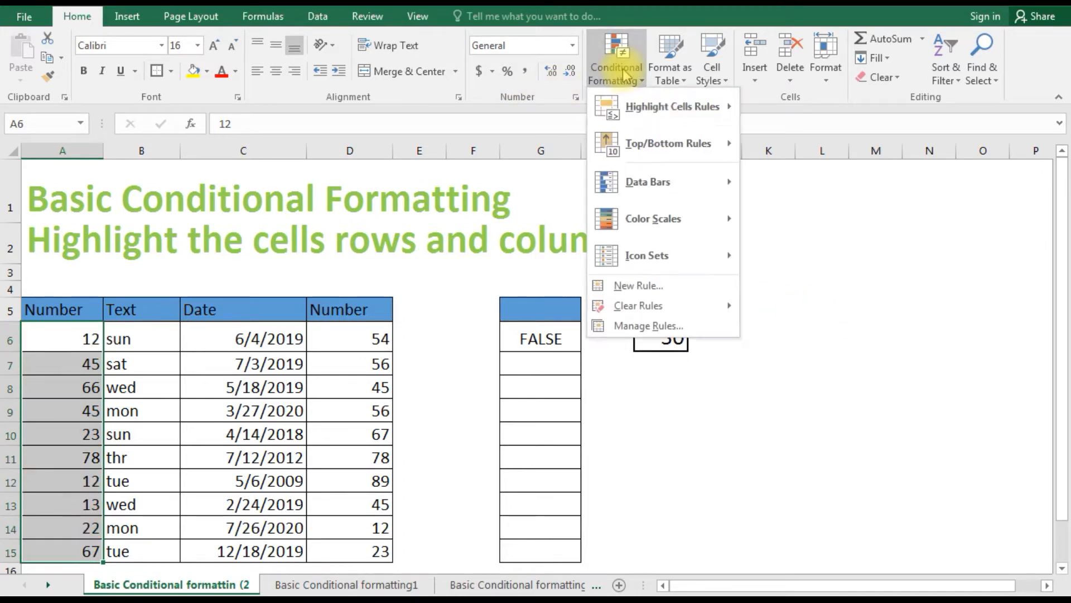
mouse_move(658, 106)
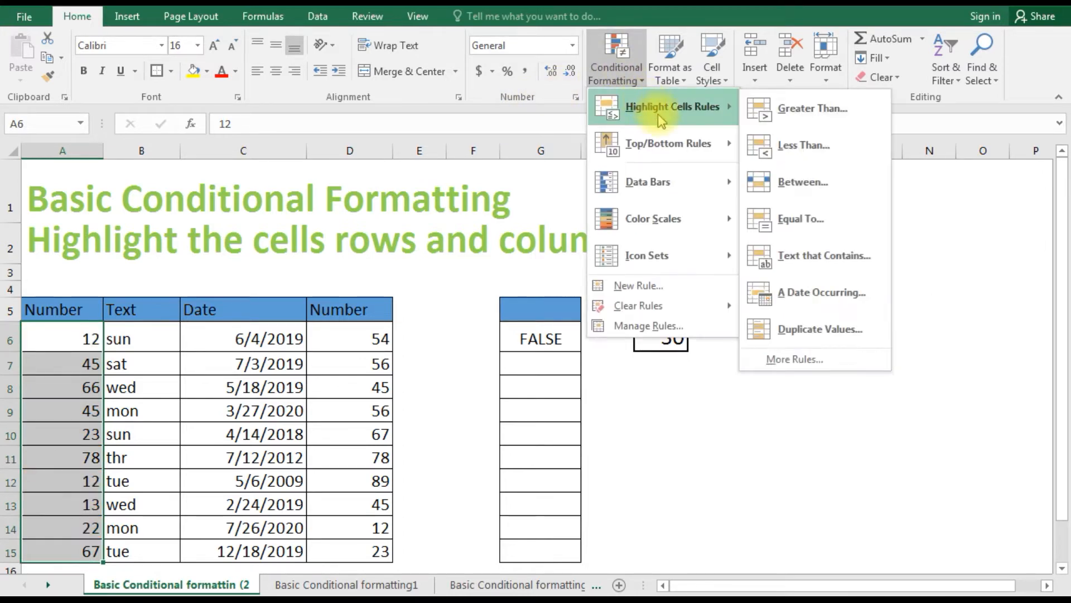
left_click(782, 184)
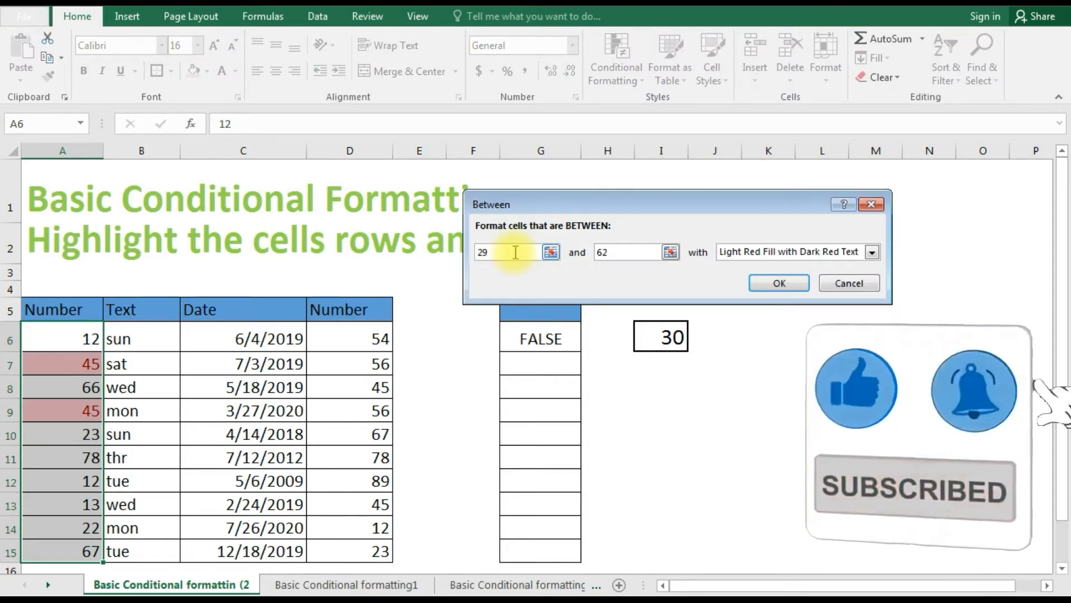
key("BackSpace")
type("30")
key("Tab")
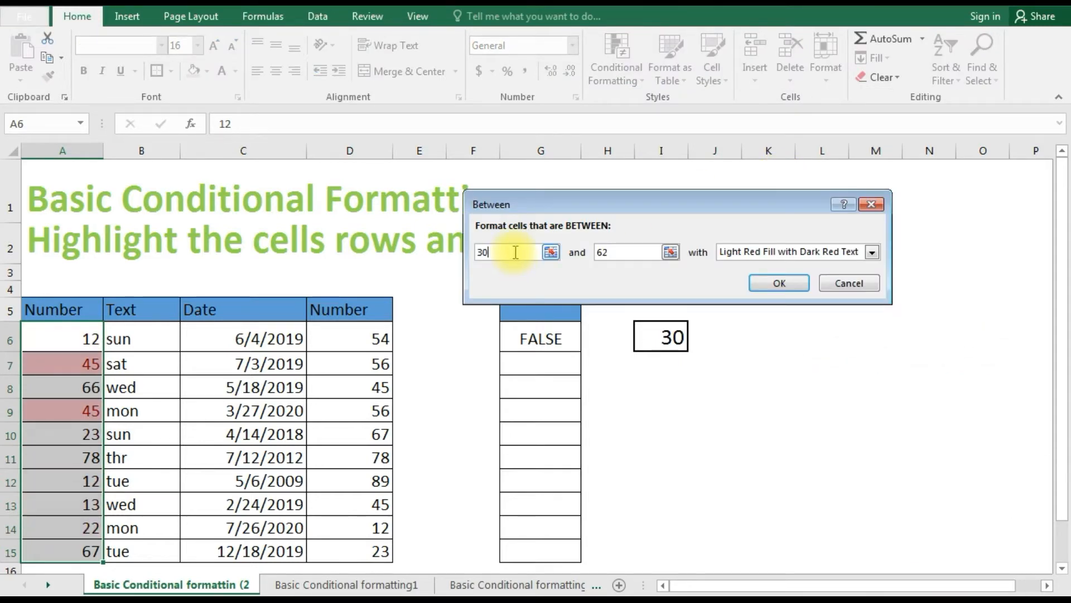
type("50")
left_click(849, 284)
Start a Text that Contains highlight rule for the Text column's values, B6:B15
left_click(636, 79)
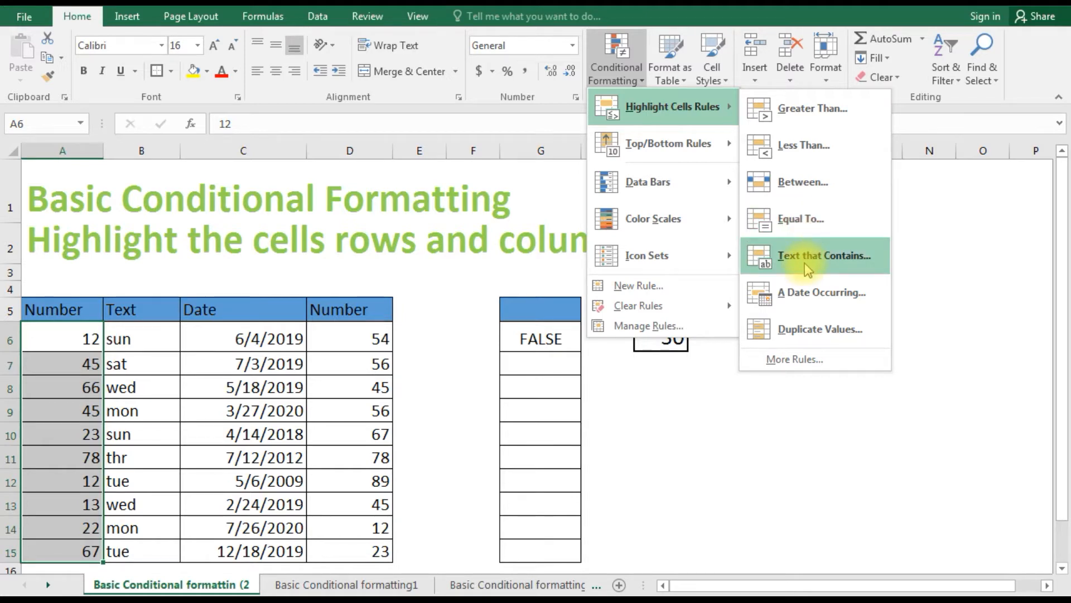
left_click(683, 385)
left_click_drag(166, 348, 134, 552)
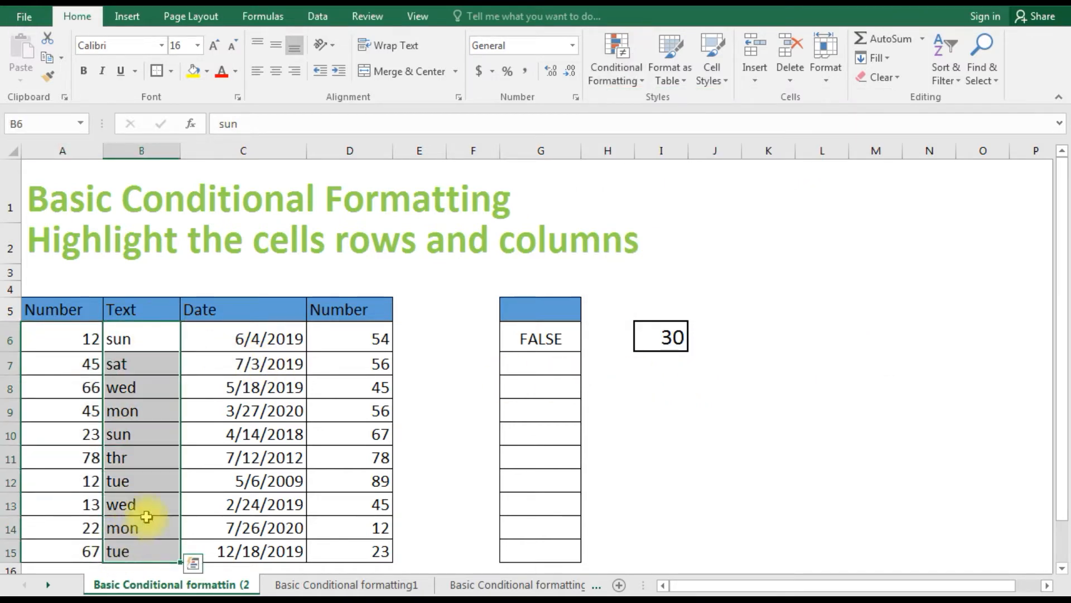
left_click(617, 73)
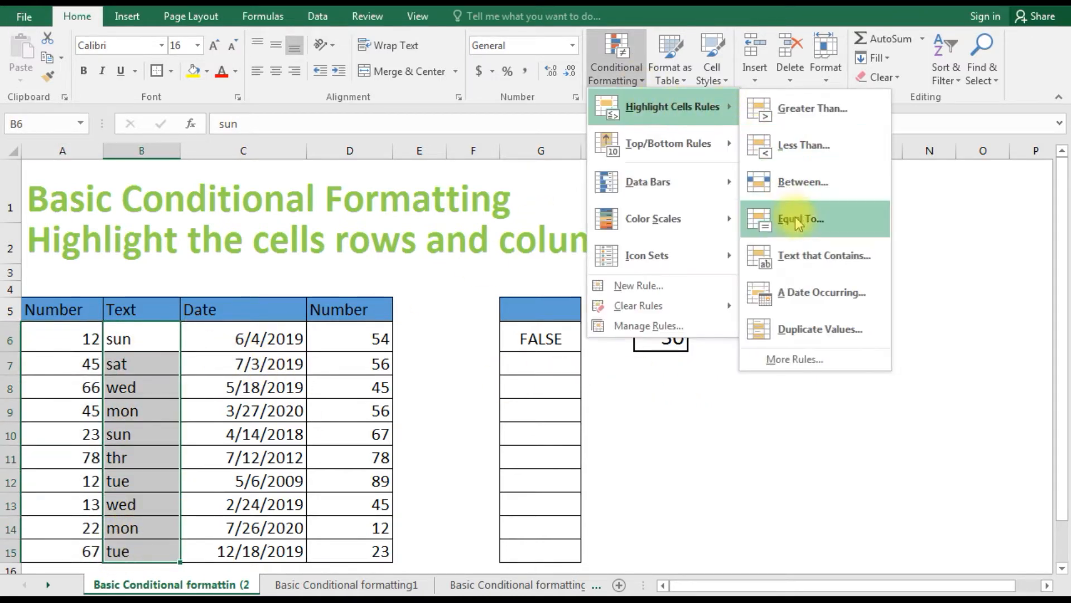
left_click(802, 260)
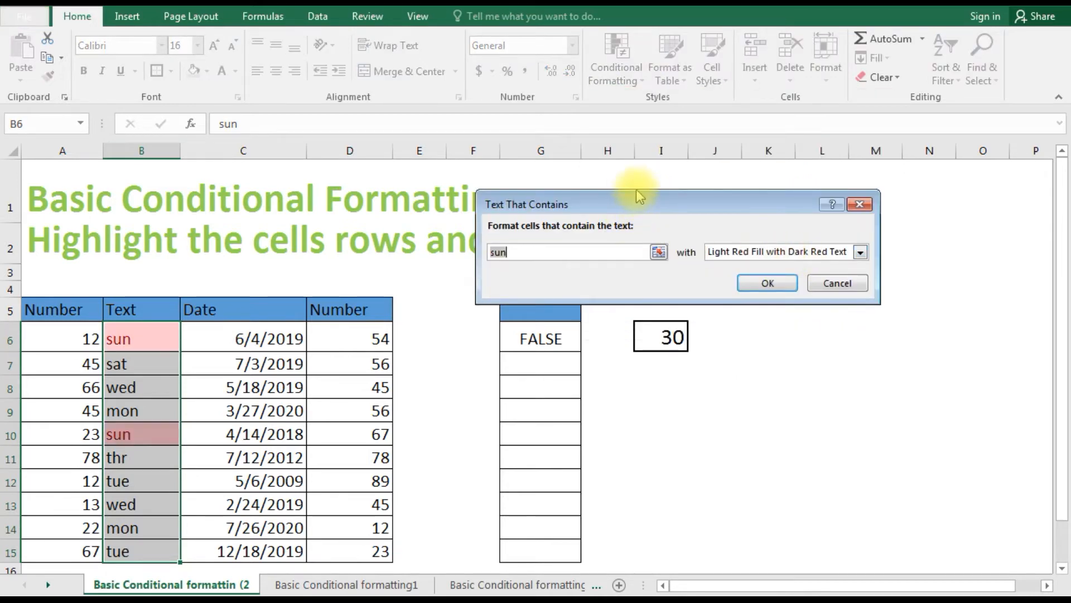
Try "mon" and then "sun" as the text the rule looks for
left_click(581, 251)
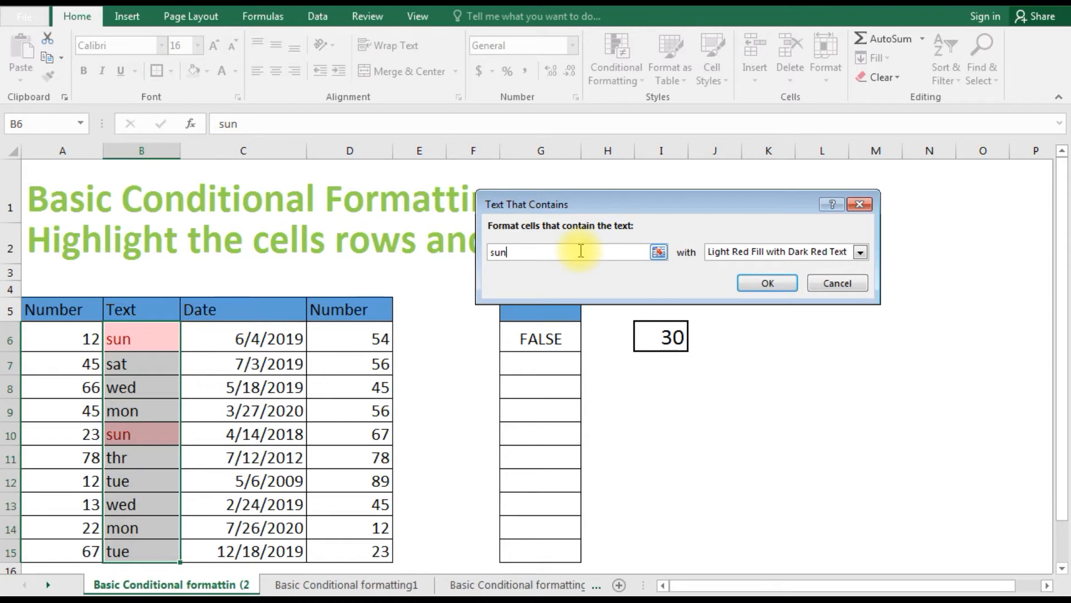
key("BackSpace")
key("BackSpace")
type("mon")
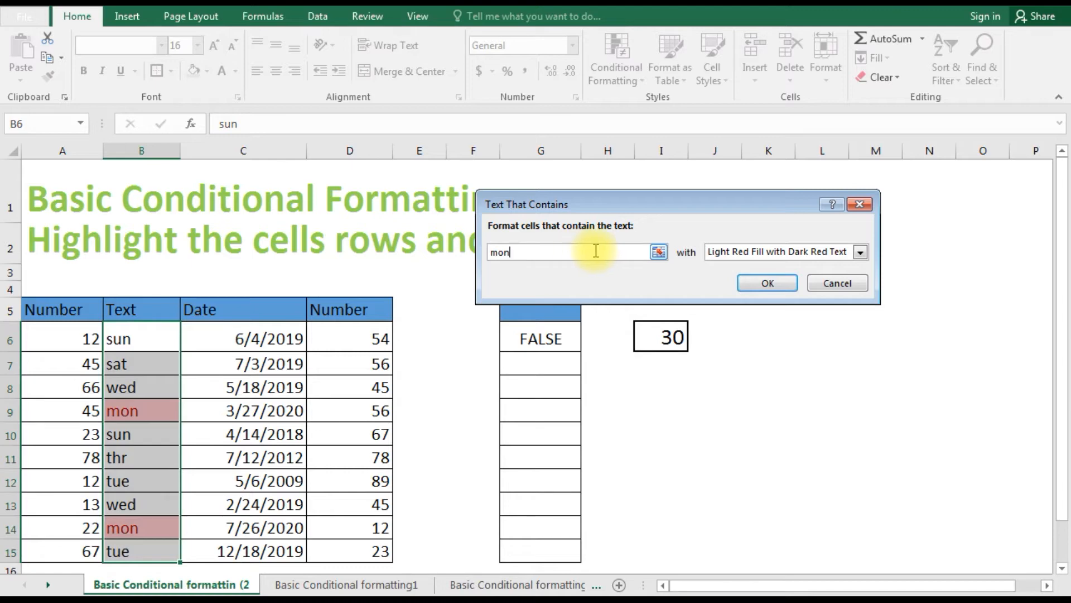
key("BackSpace")
key("BackSpace")
type("sun")
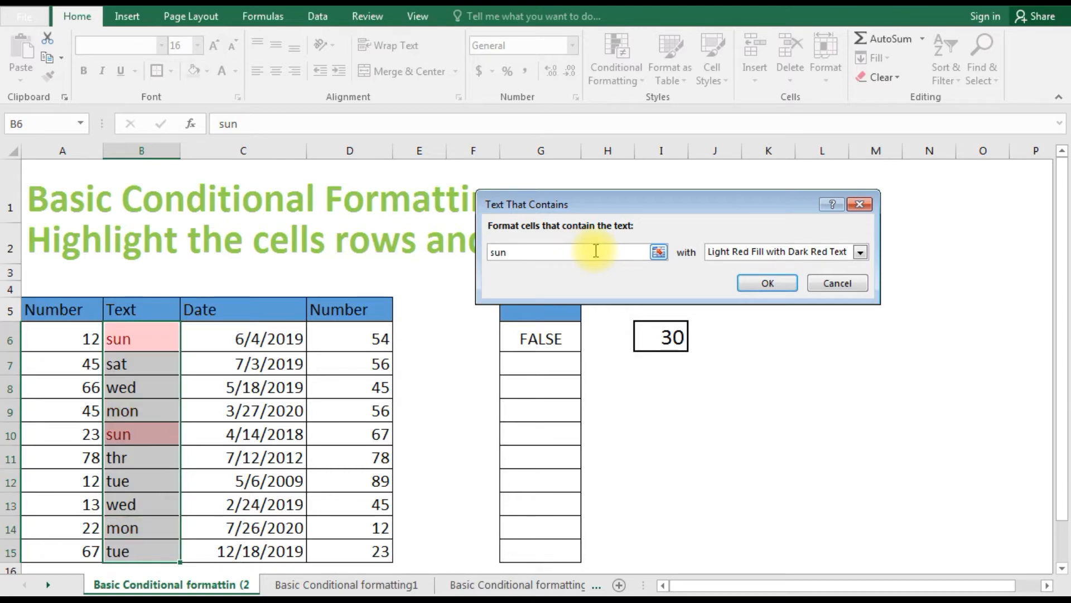
Link the rule's search text to cell I6 and apply it with Light Red Fill with Dark Red Text
key("BackSpace")
key("BackSpace")
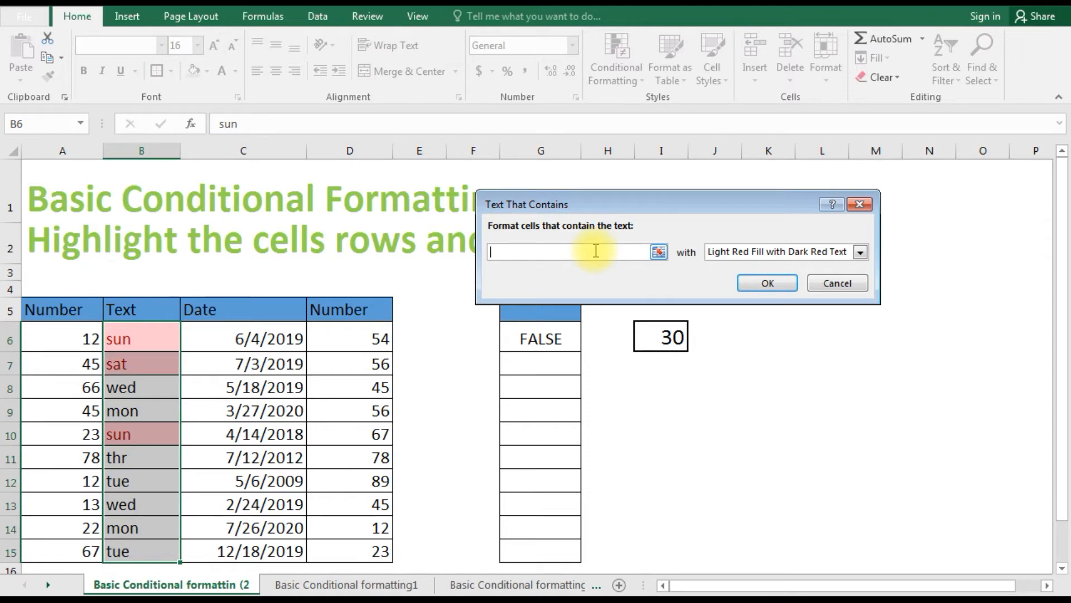
left_click(647, 336)
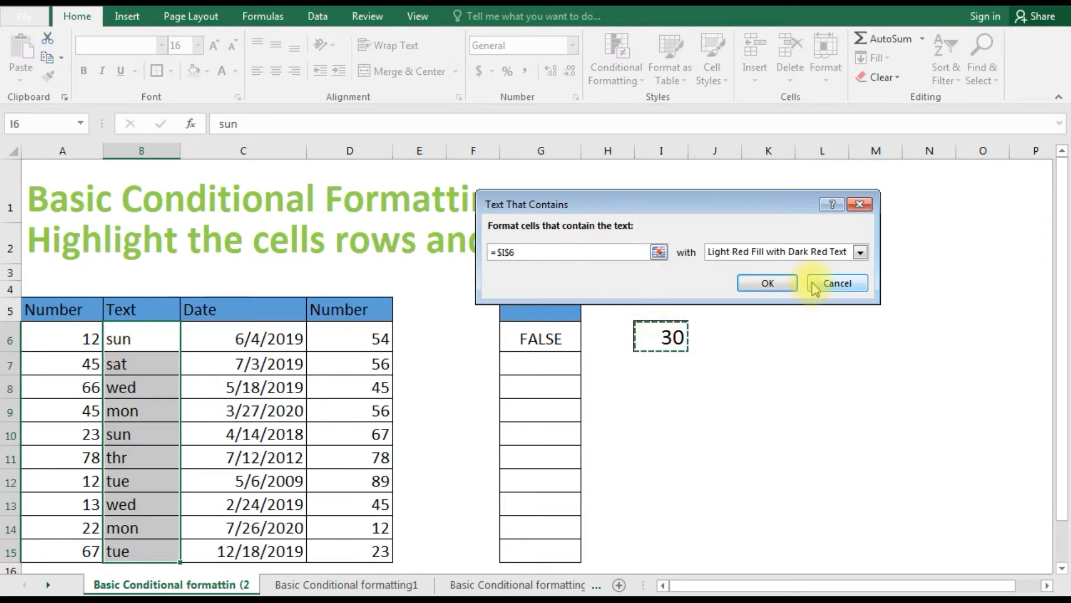
left_click(776, 284)
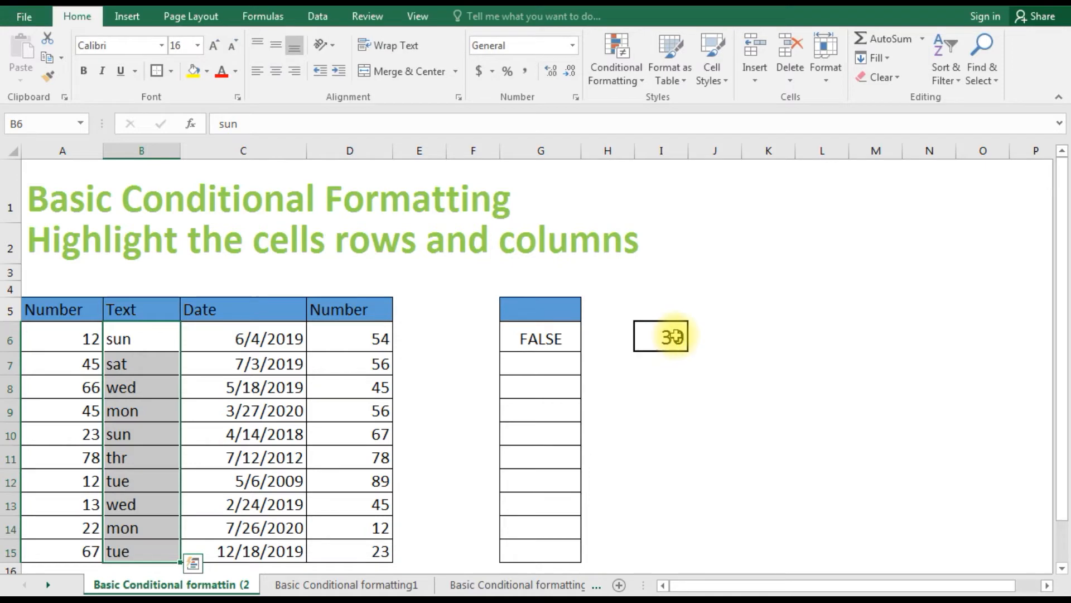
Test the linked text rule by entering "sun" and then "mon" in cell I6
type("sun")
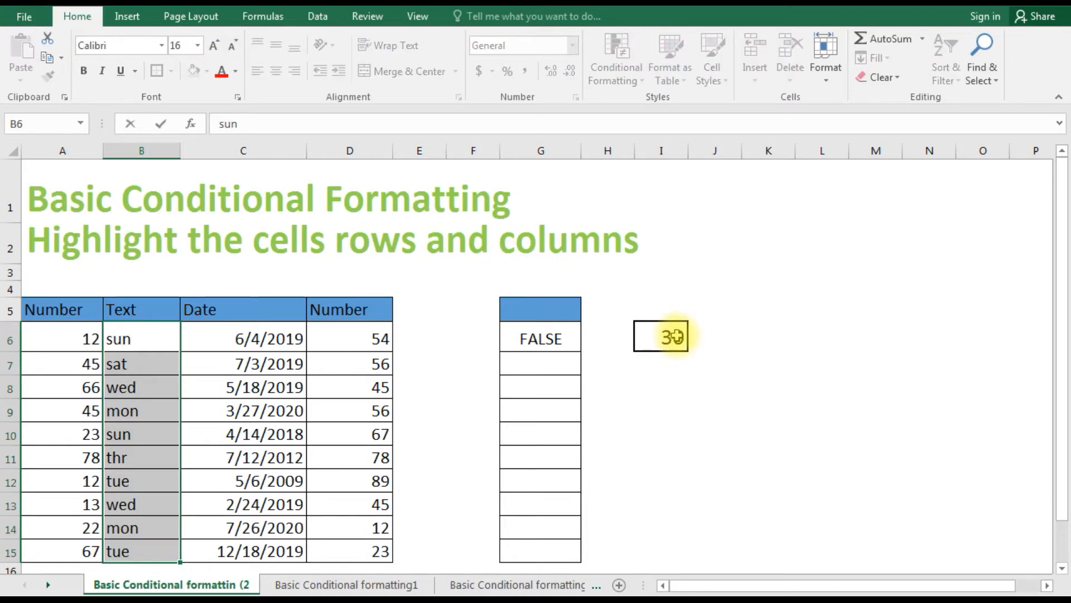
key("Return")
left_click(675, 337)
type("sun")
key("ctrl+Return")
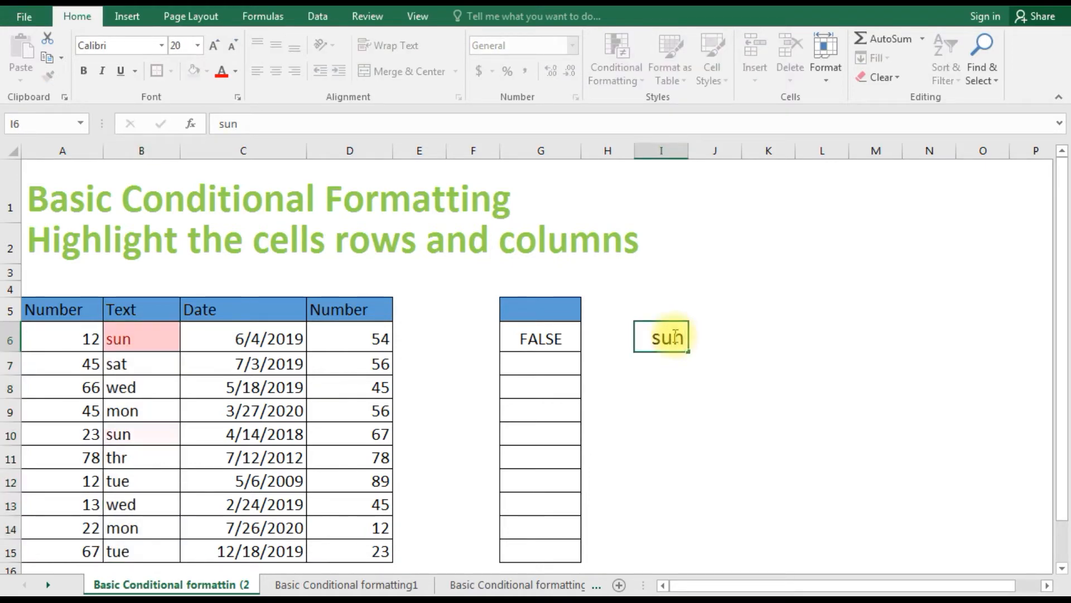
key("Return")
left_click(674, 336)
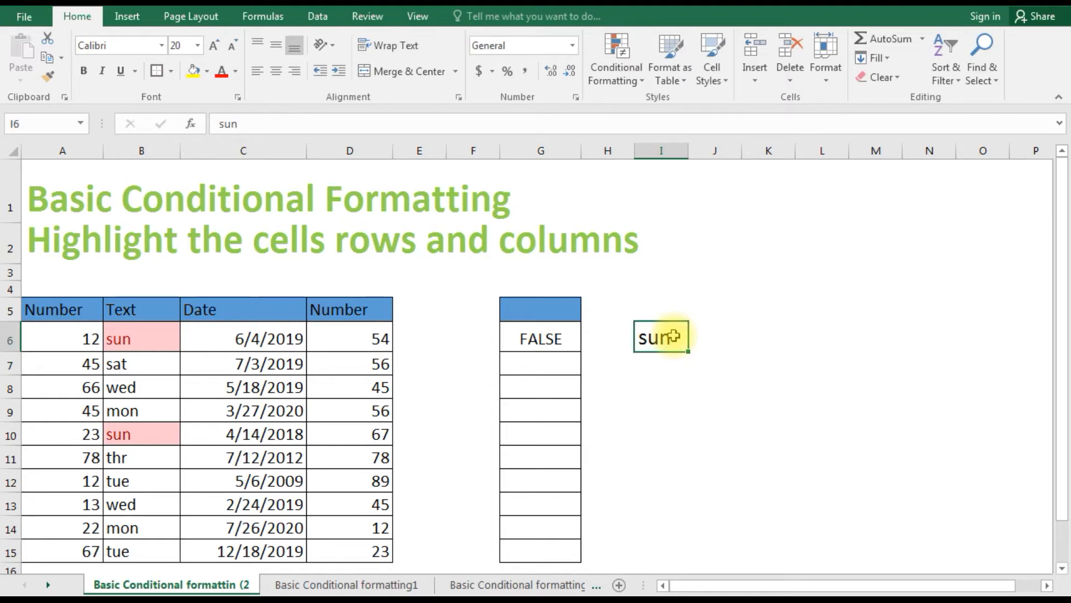
type("mon")
Clear the conditional formatting rules from the Text column's values, B6:B15
left_click_drag(141, 338, 141, 551)
left_click(616, 73)
mouse_move(673, 107)
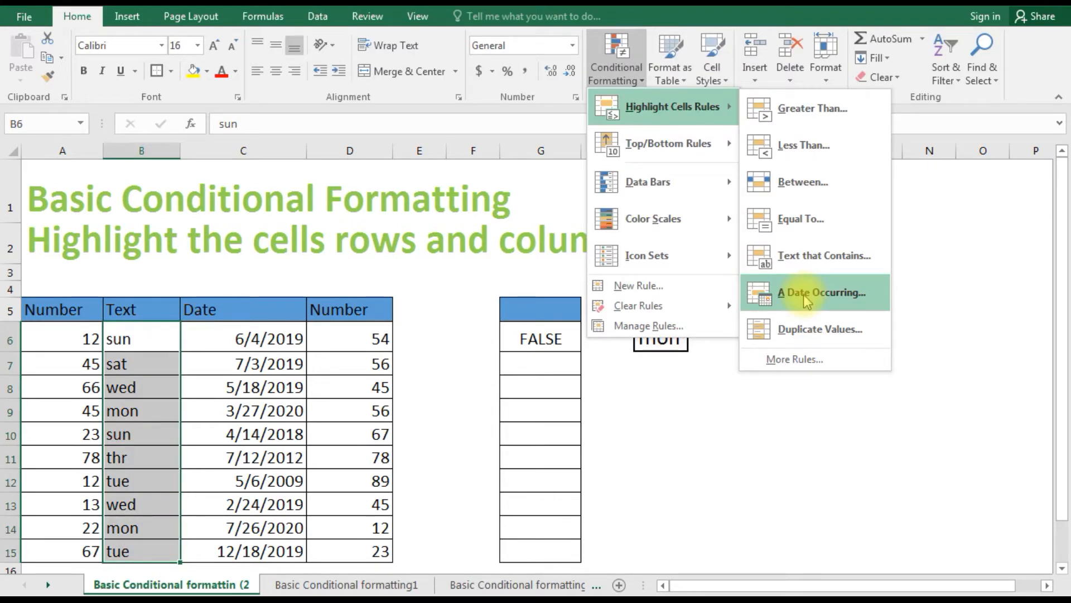
Apply an A Date Occurring rule for Today to the Date values C6:C15, using Light Red Fill with Dark Red Text
left_click(246, 329)
left_click_drag(246, 330, 267, 553)
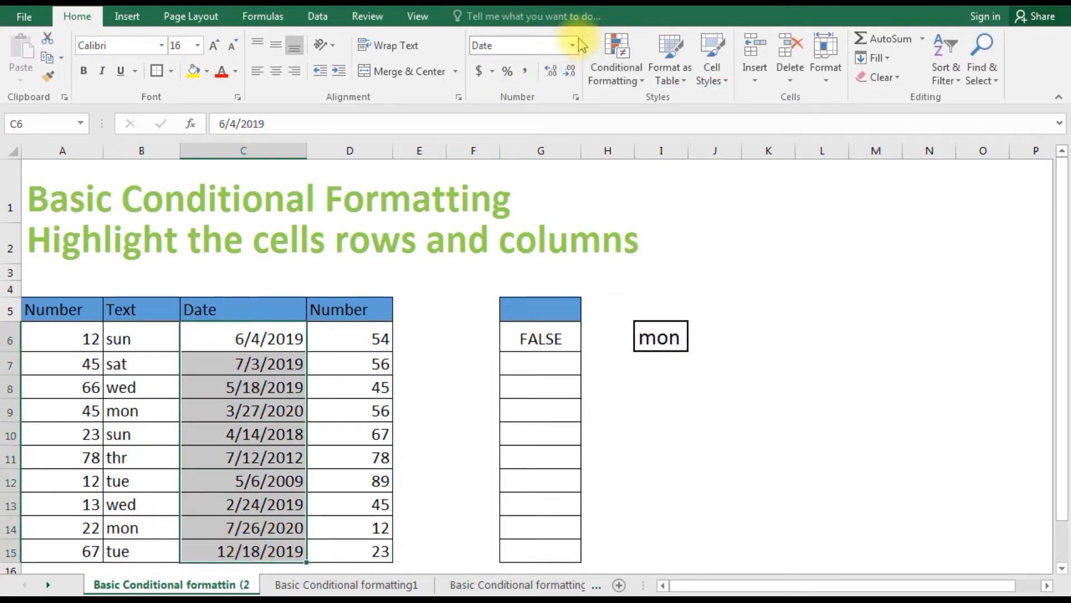
left_click(615, 74)
mouse_move(675, 107)
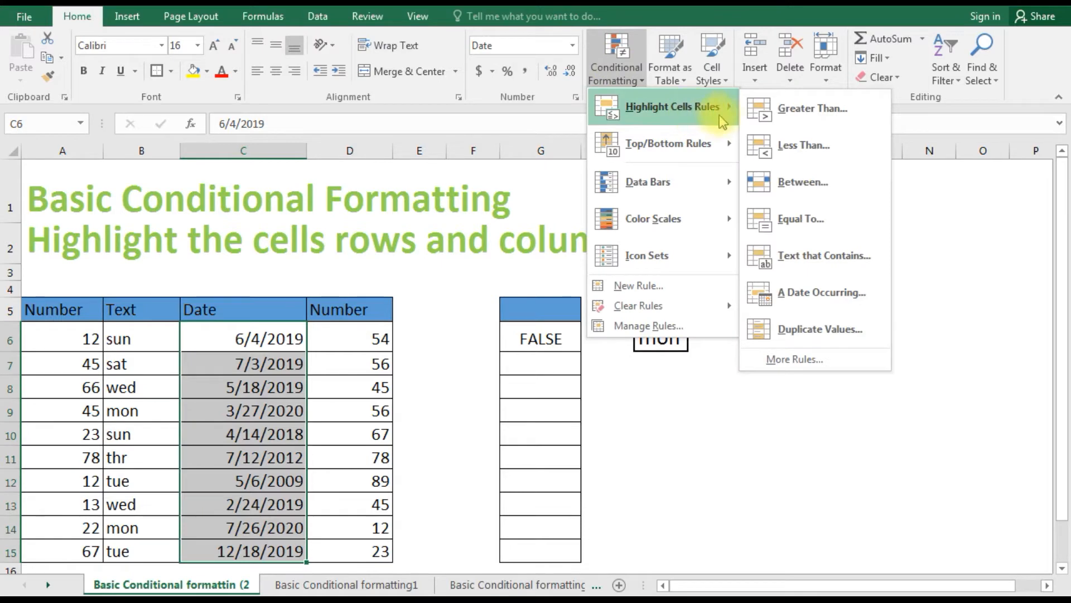
left_click(794, 292)
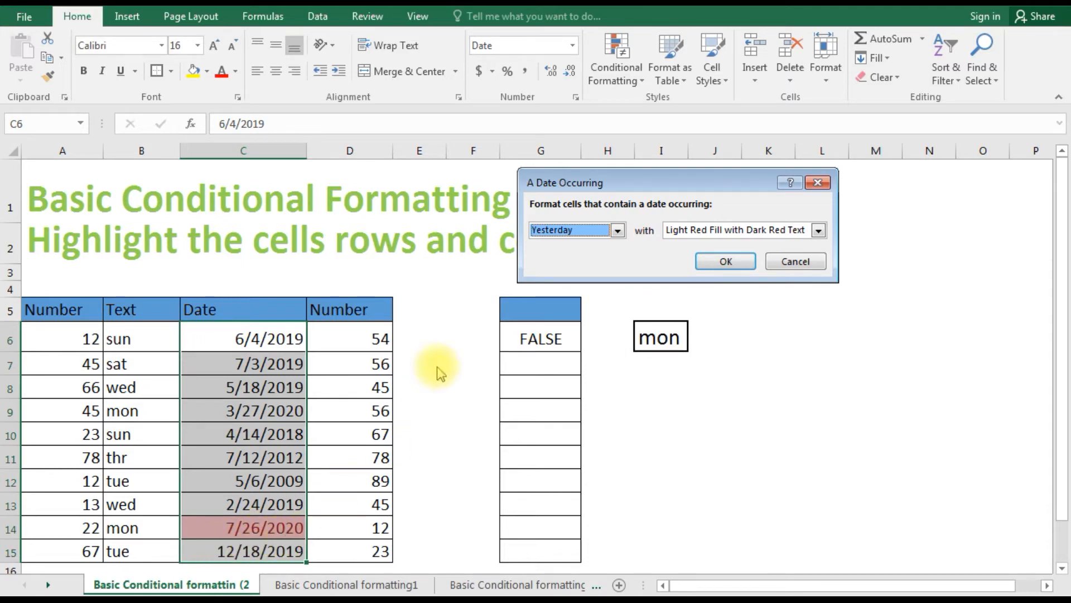
left_click(617, 230)
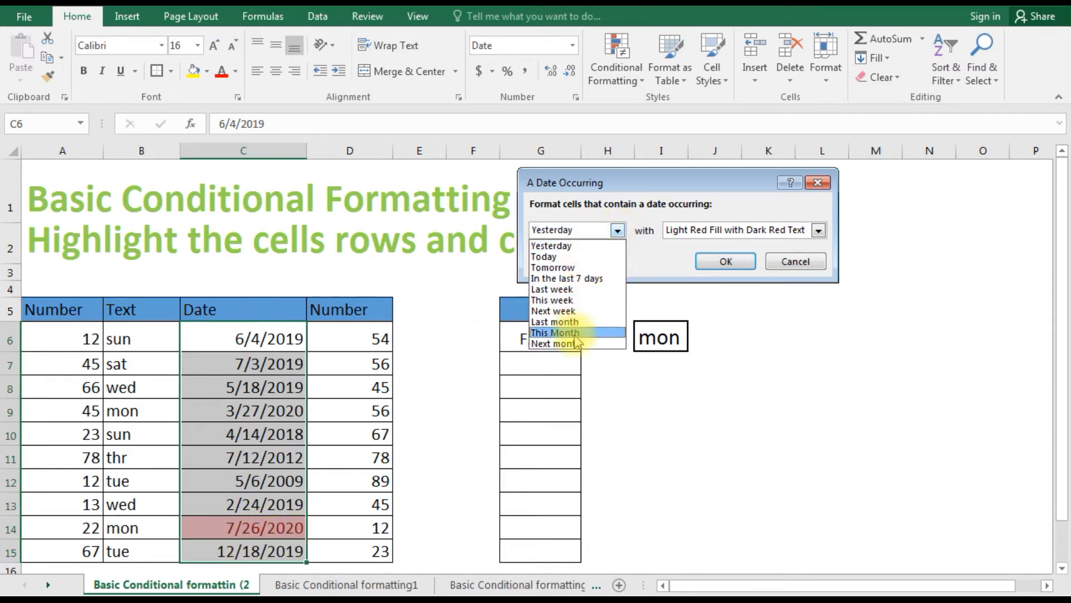
left_click(549, 256)
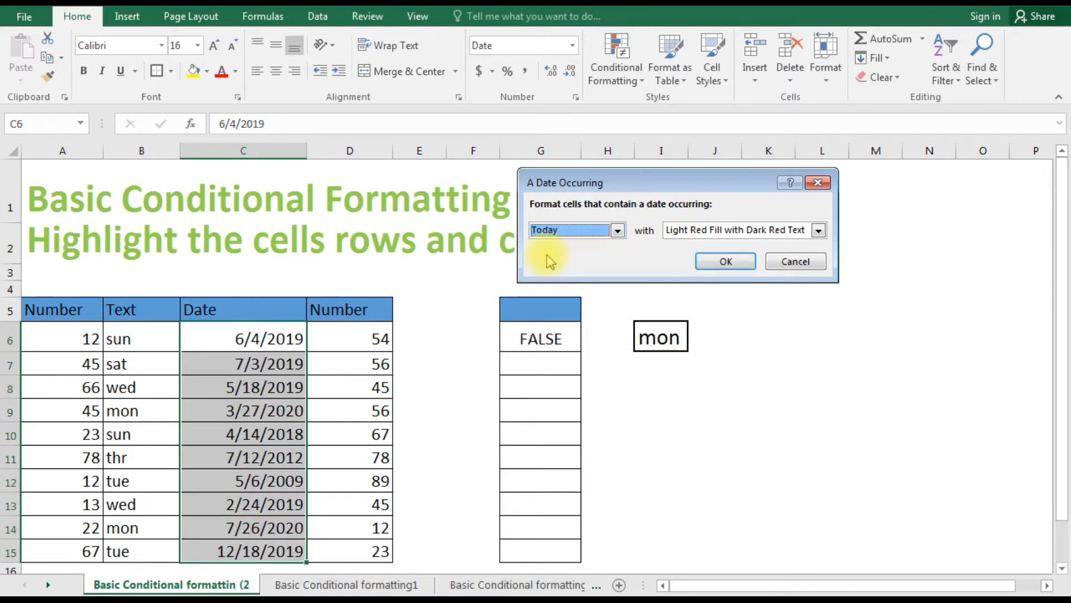
left_click(618, 230)
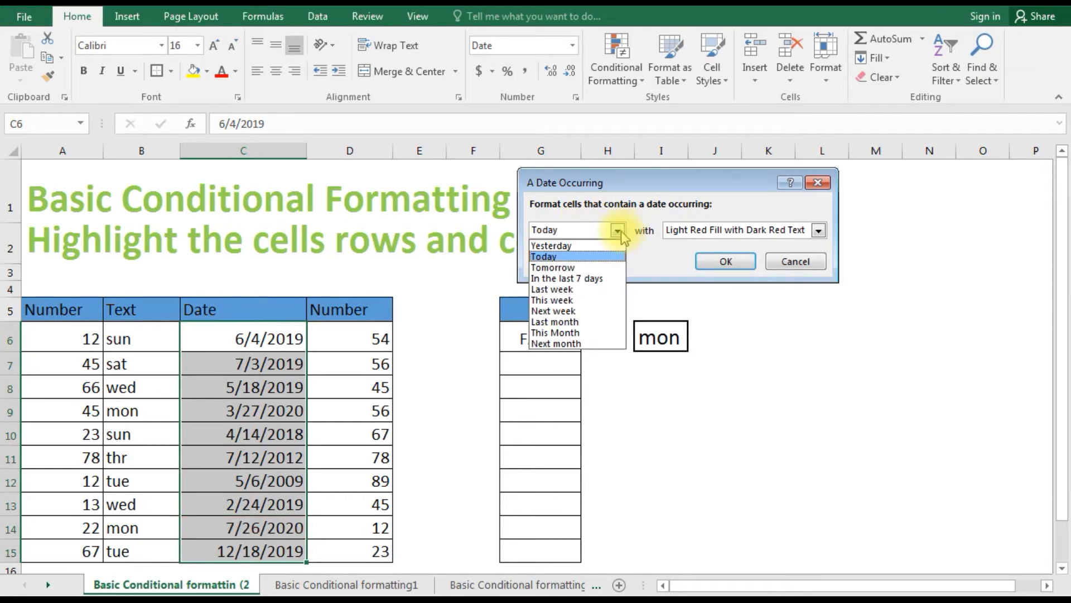
left_click(556, 257)
left_click(720, 262)
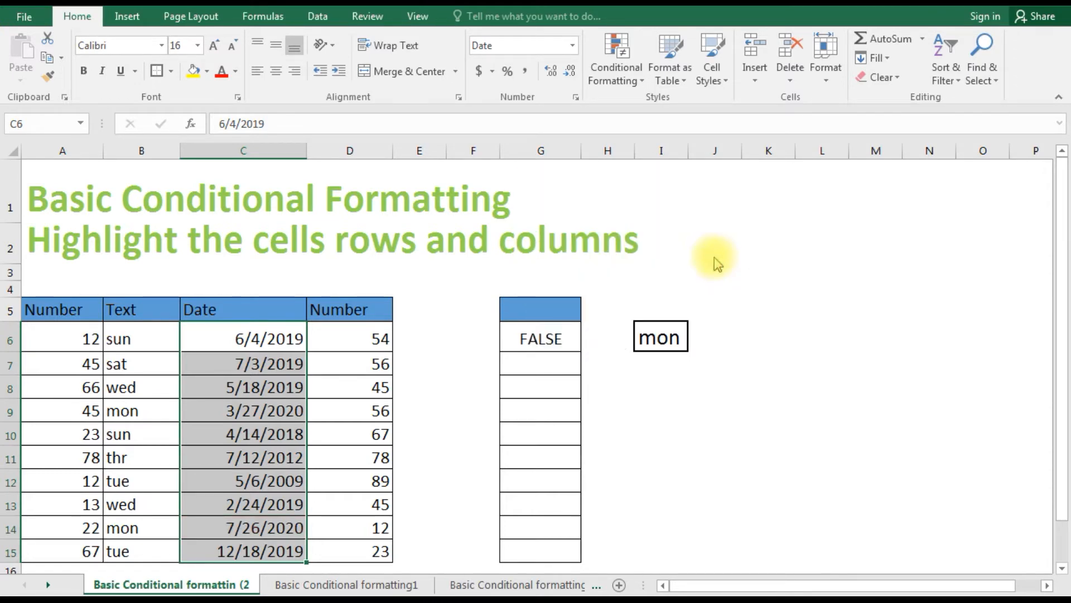
Test the date rule by entering the formula =today() in cell C6
left_click(267, 346)
type("=")
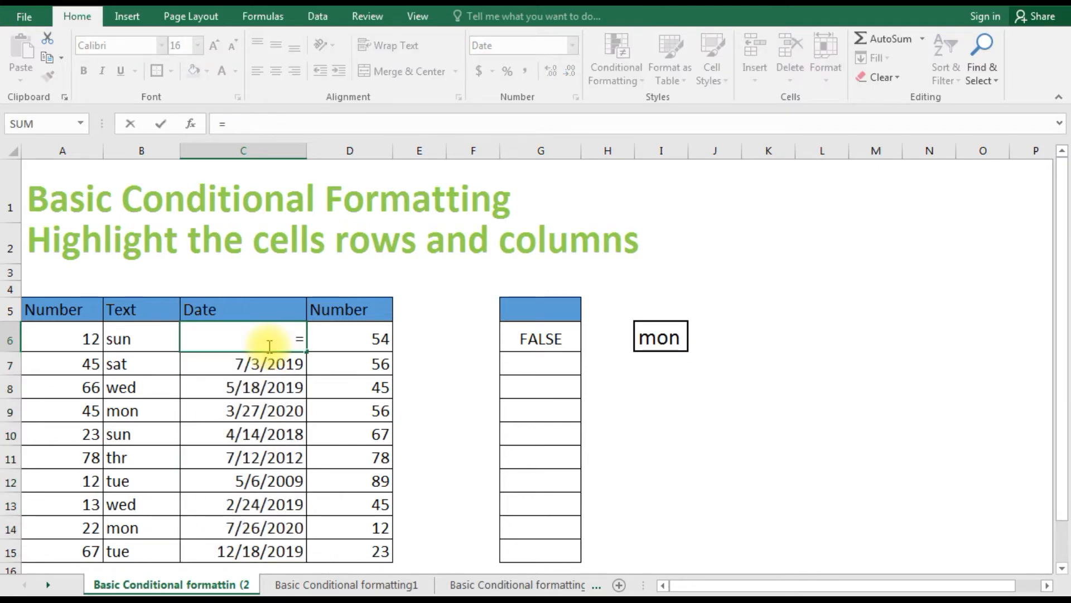
type("today")
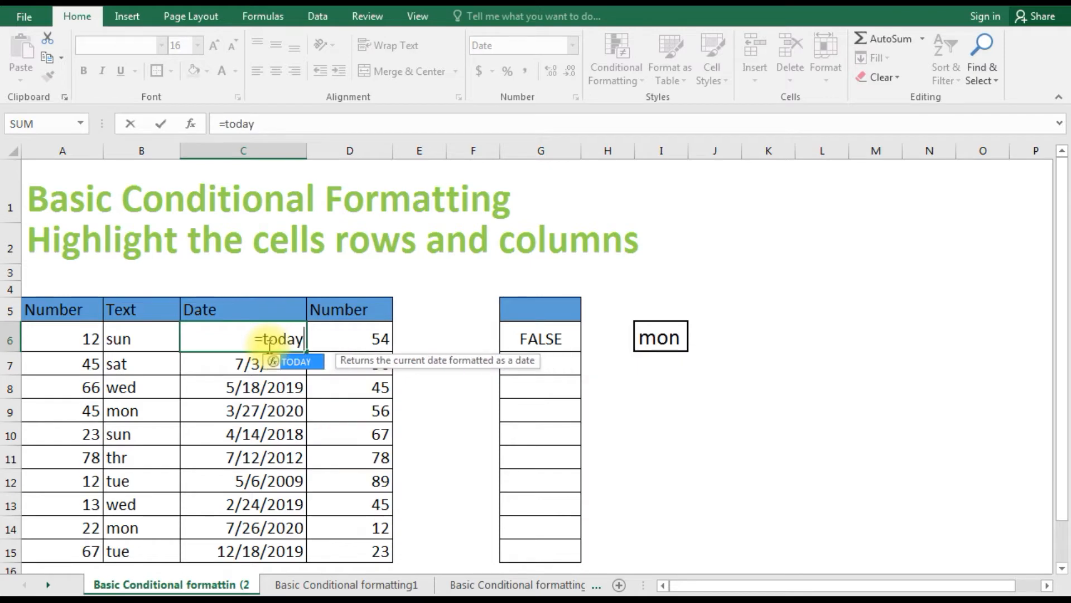
type("()")
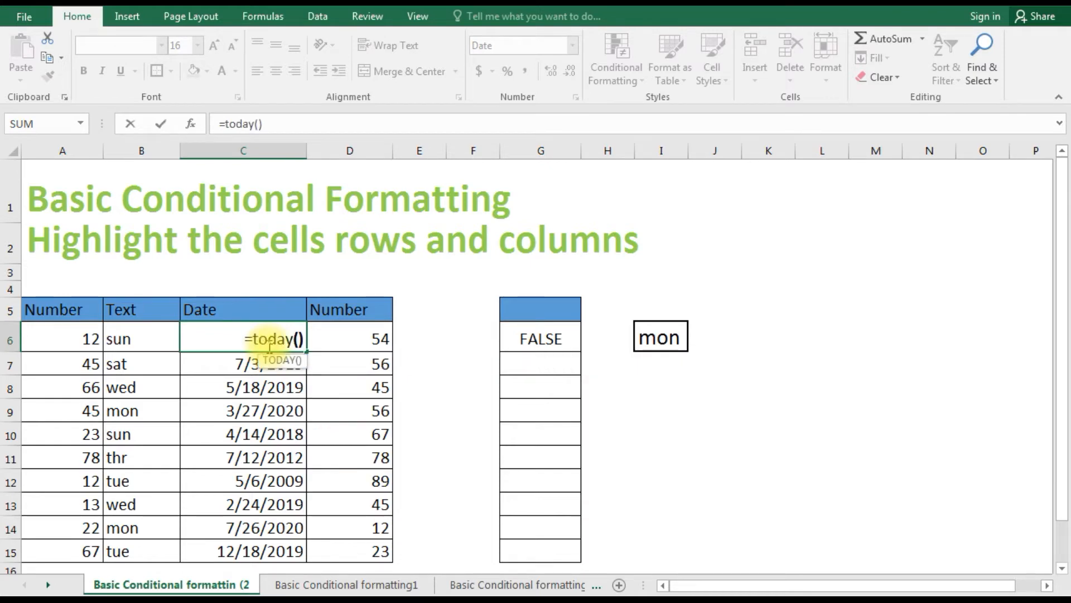
key("Return")
left_click(268, 341)
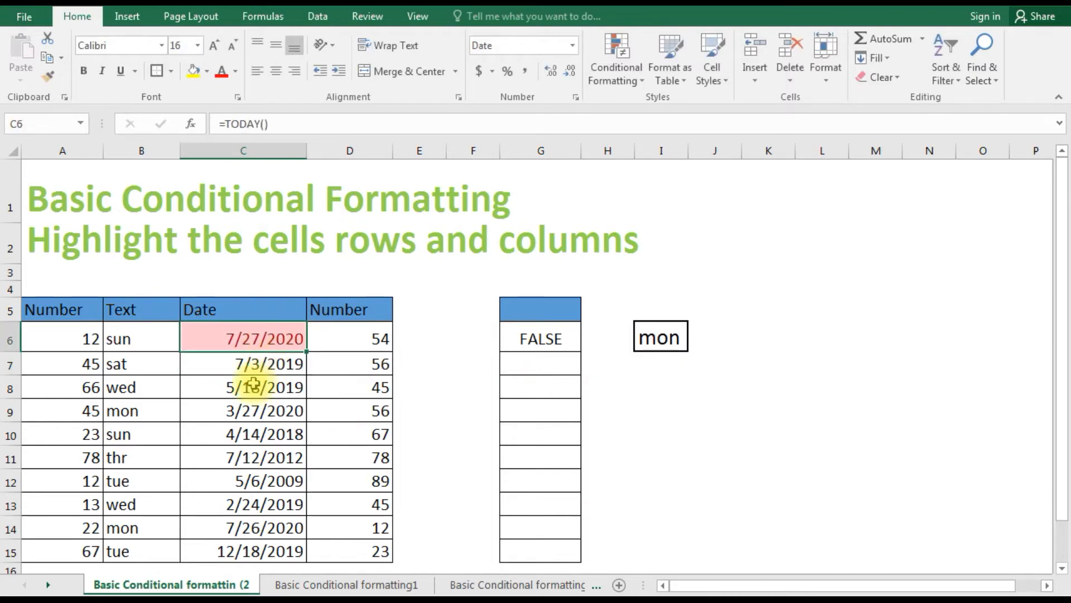
left_click(254, 384)
left_click_drag(255, 331, 255, 548)
left_click(629, 81)
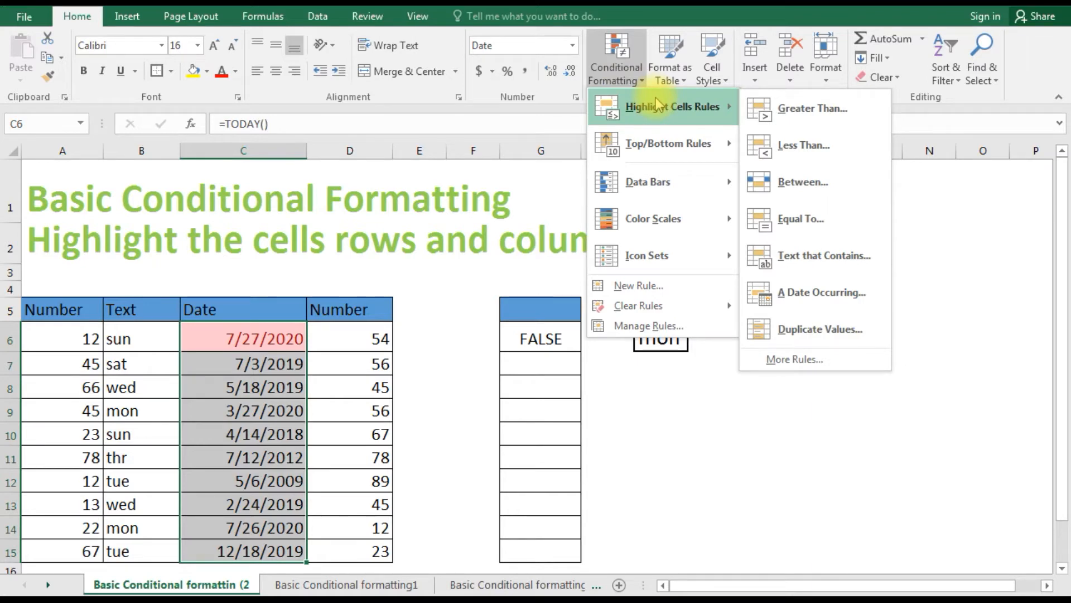
Set up a Duplicate Values highlight rule on the Text values B6:B15 with a custom orange background fill
left_click(167, 334)
left_click_drag(152, 336, 142, 547)
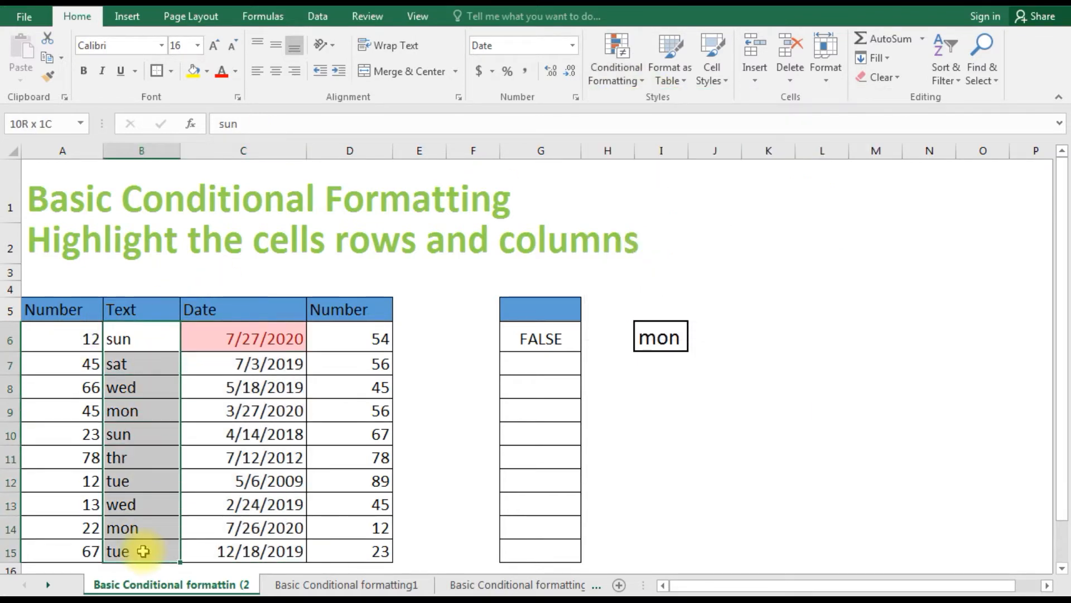
left_click(634, 84)
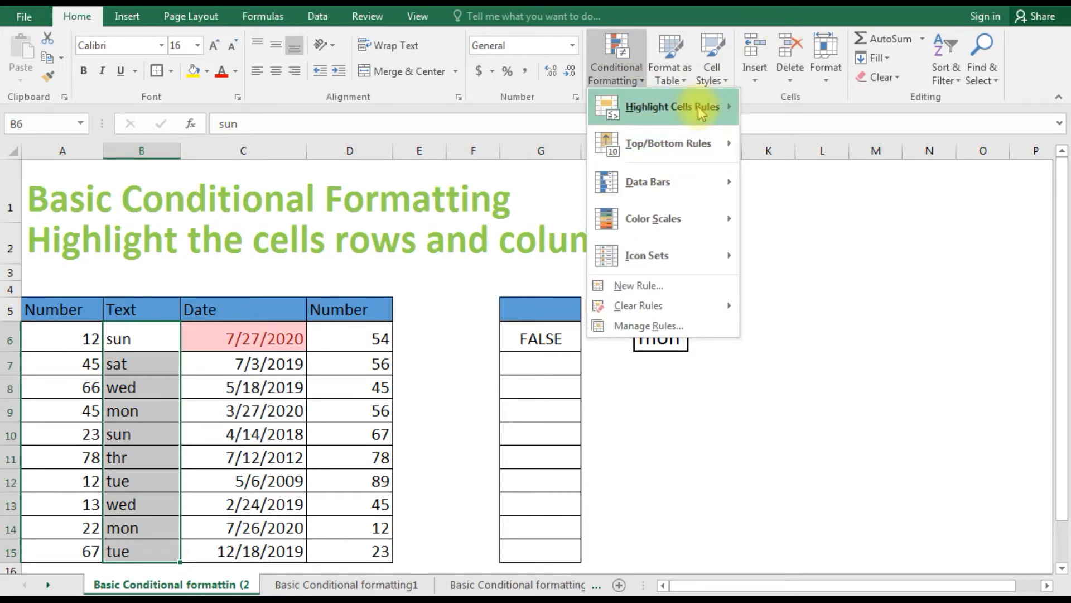
mouse_move(702, 112)
left_click(823, 331)
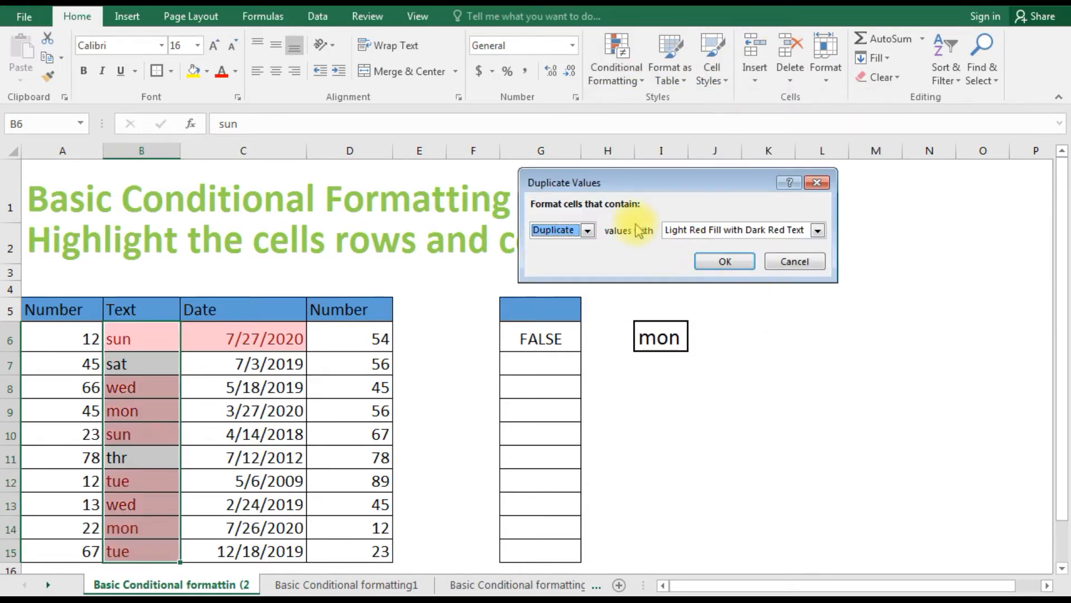
left_click(818, 230)
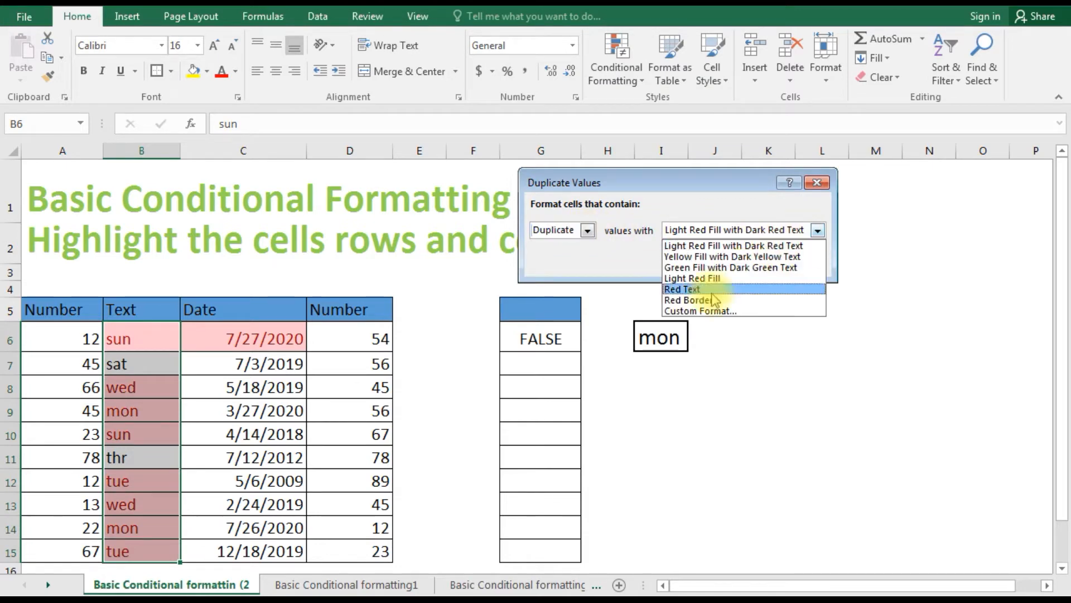
left_click(681, 304)
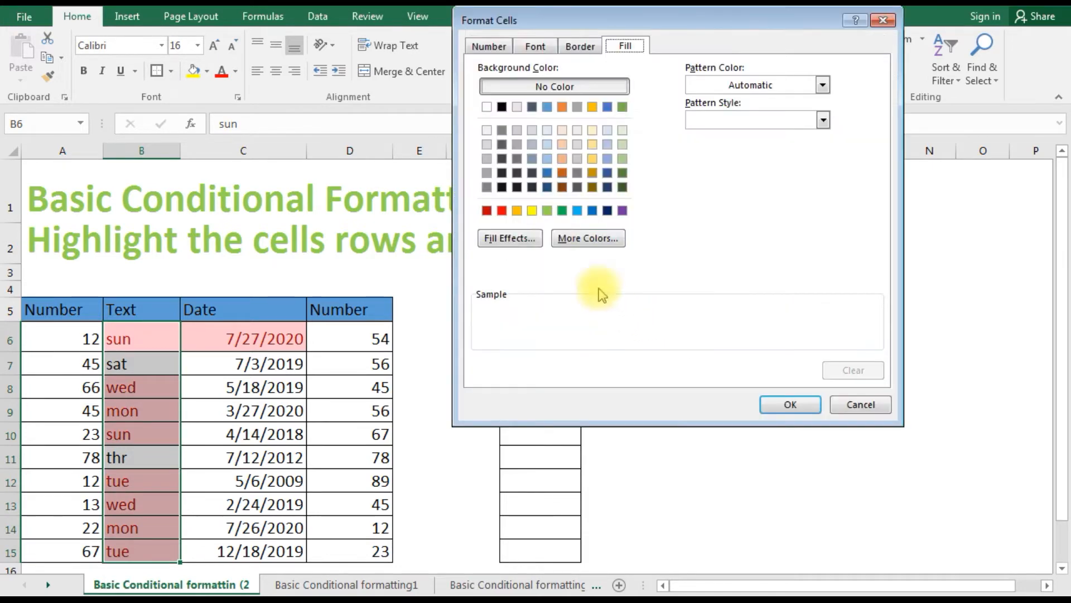
left_click(547, 211)
left_click(517, 211)
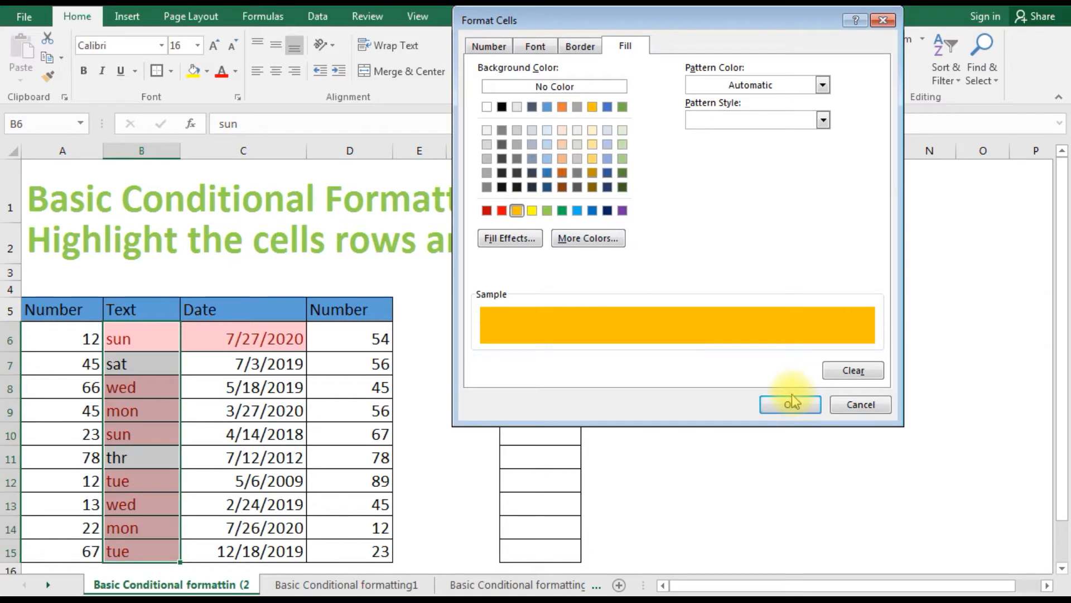
left_click(792, 406)
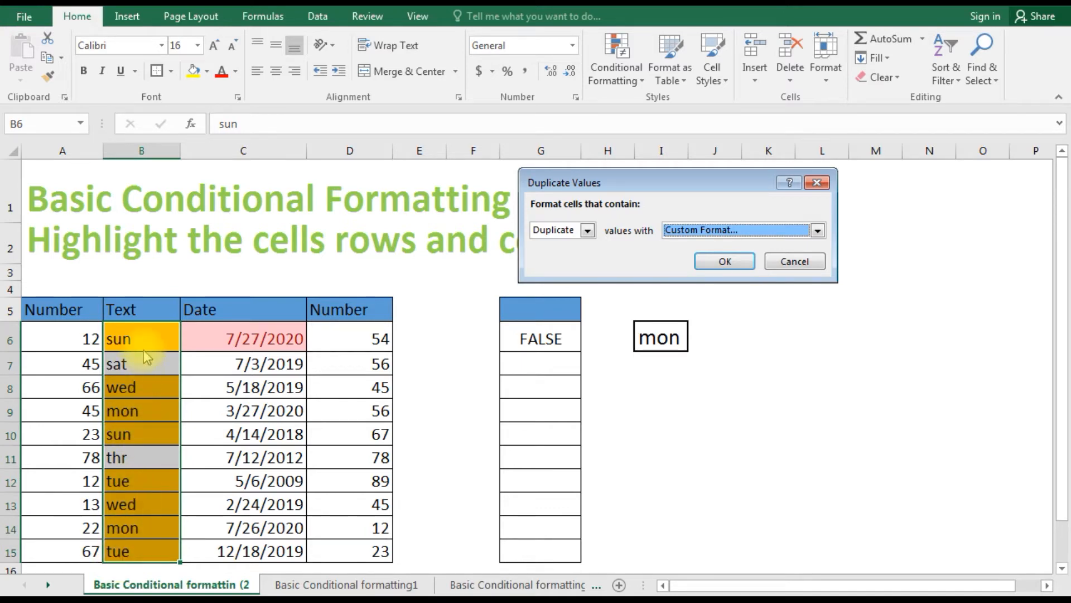
Preview the rule with Unique values, switch it back to Duplicate and apply it
left_click(591, 231)
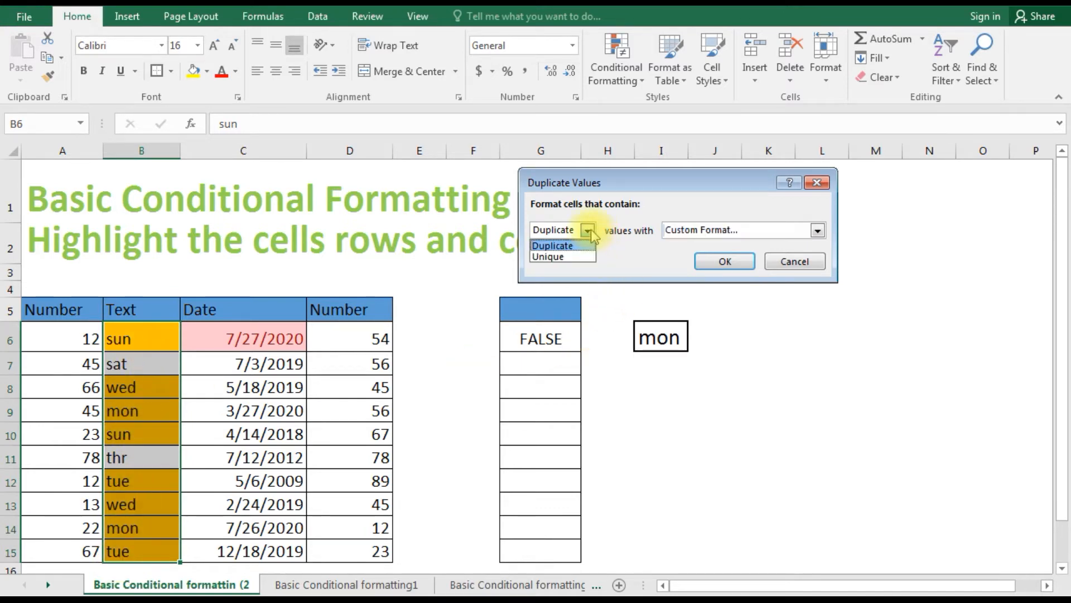
left_click(547, 257)
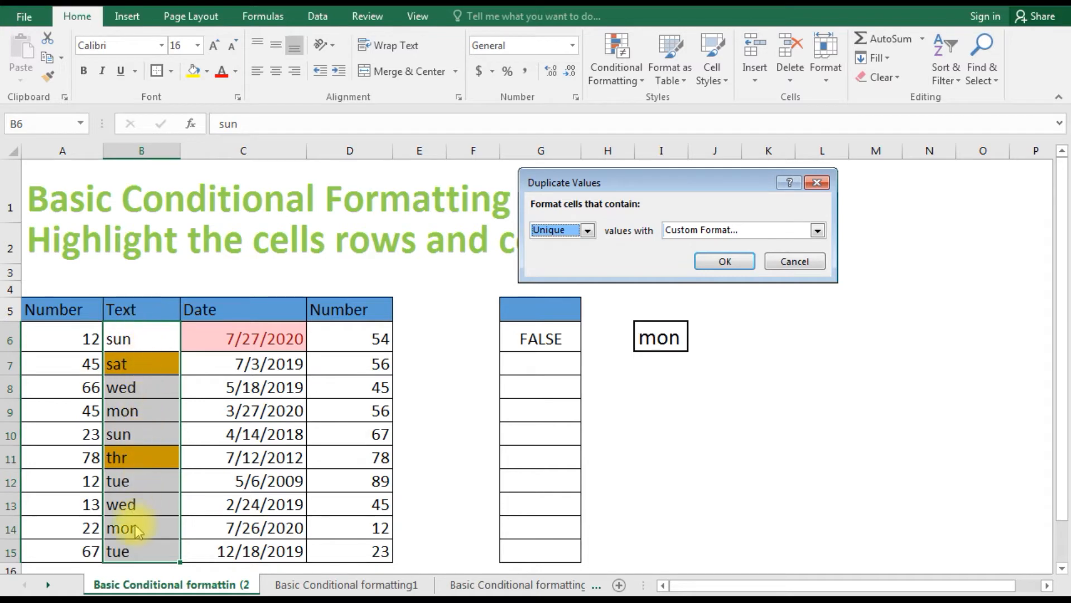
left_click(588, 231)
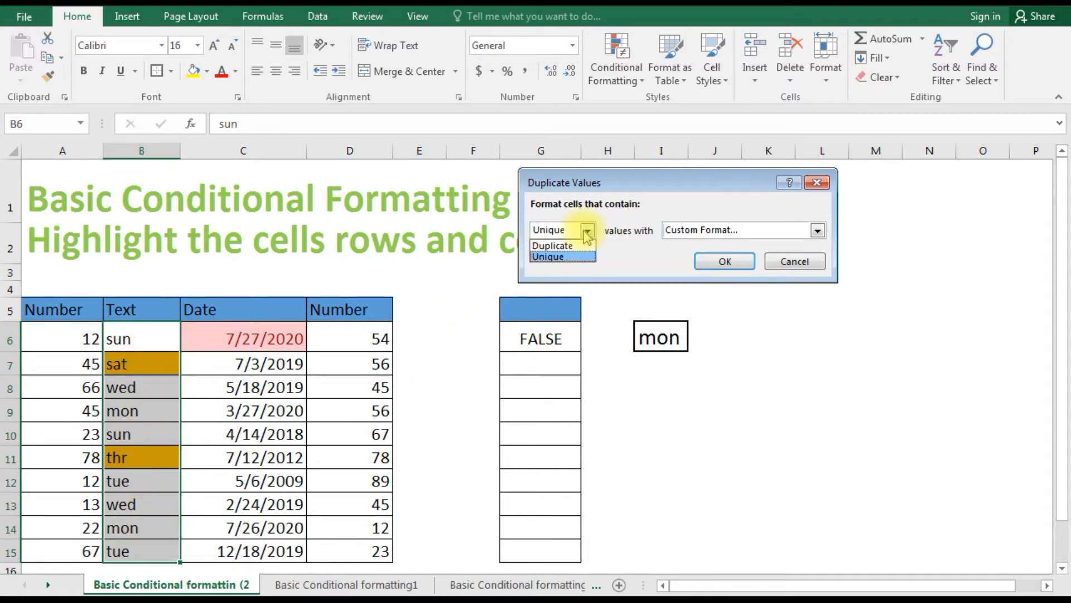
left_click(575, 244)
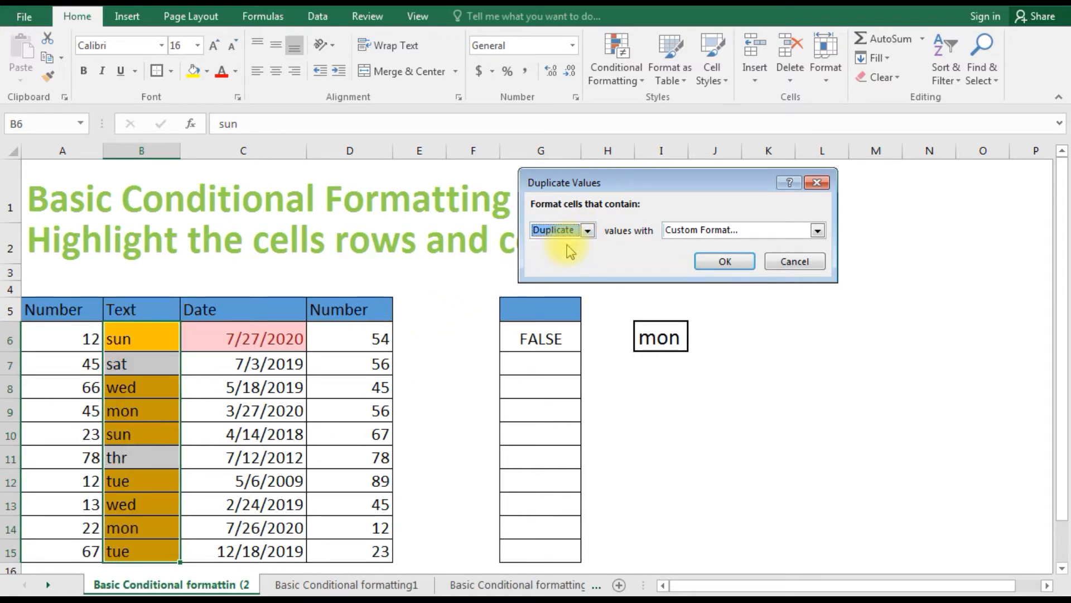
left_click(723, 262)
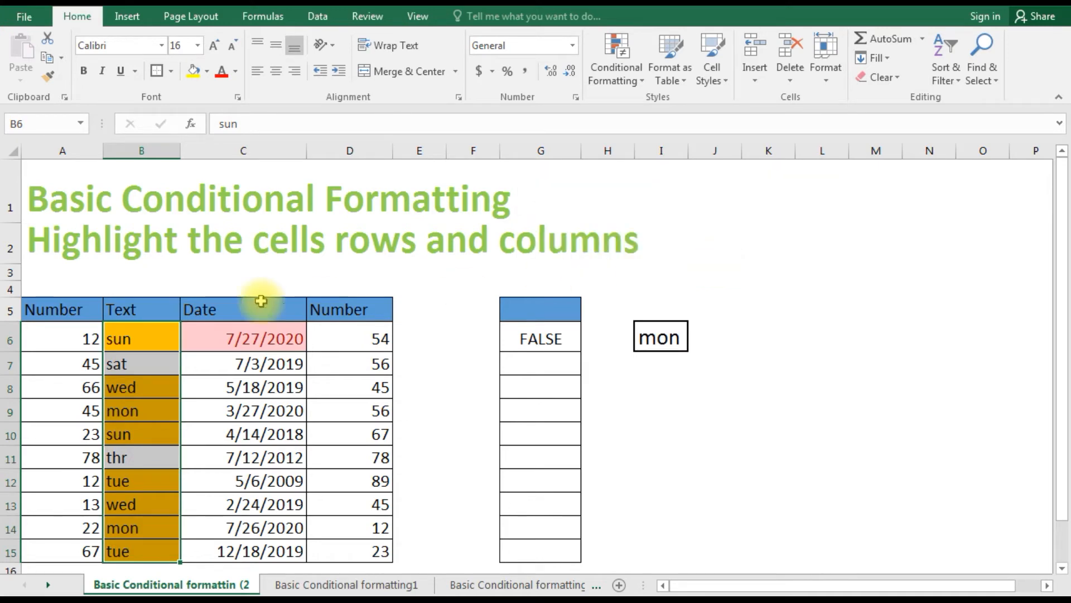
Clear the conditional formatting rules from the entire sheet
left_click(78, 364)
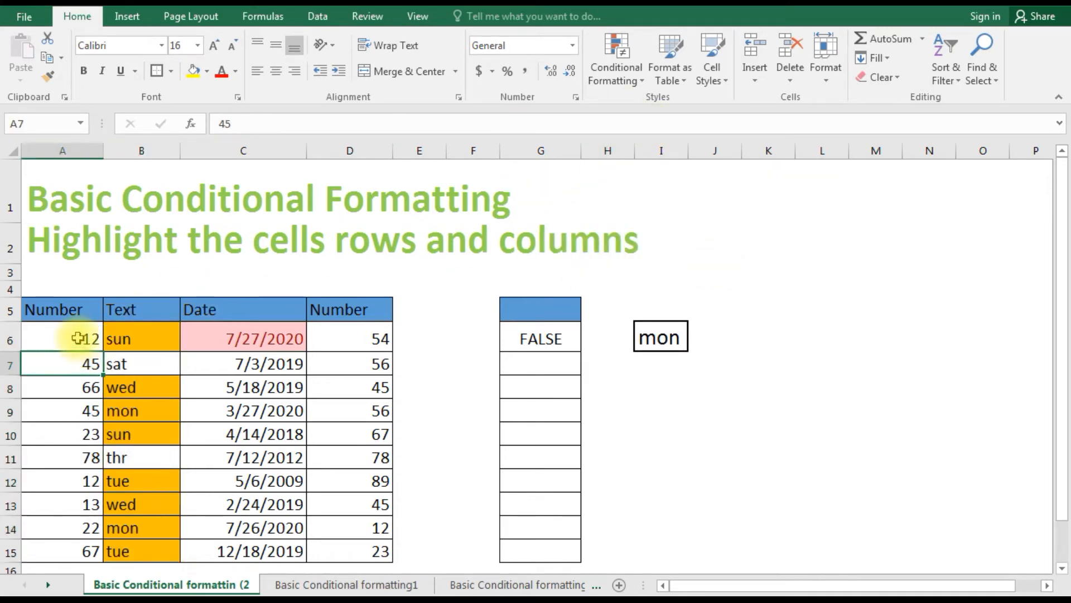
left_click(83, 338)
left_click(618, 75)
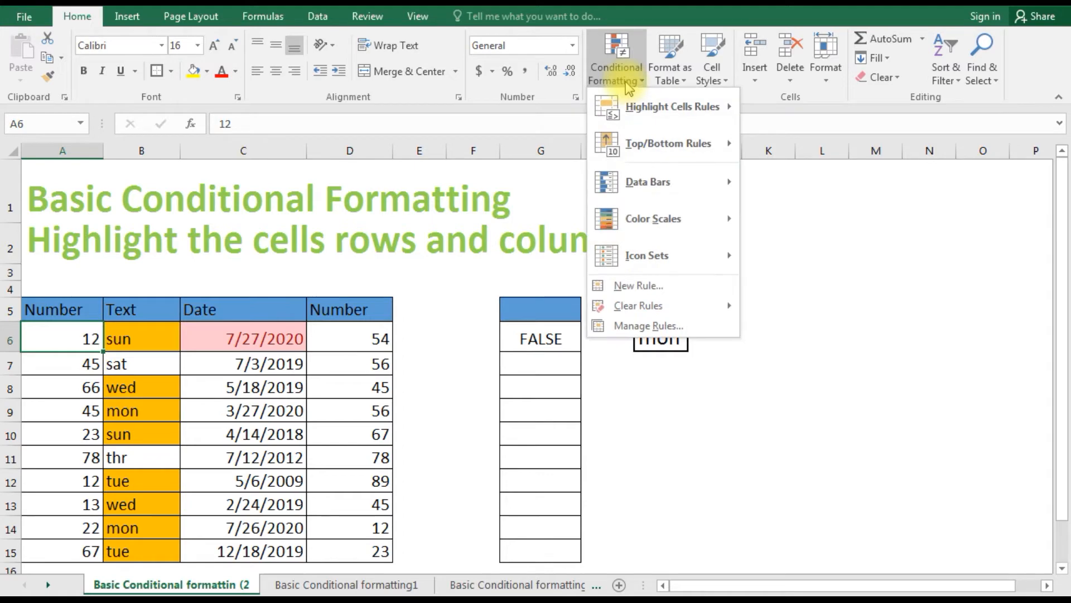
mouse_move(636, 306)
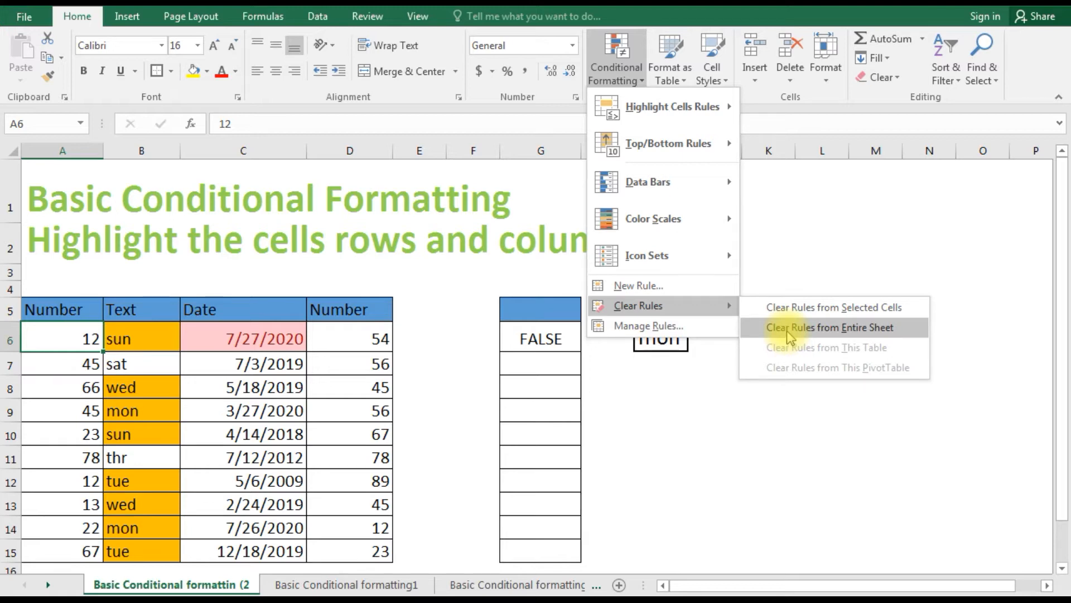
left_click(789, 330)
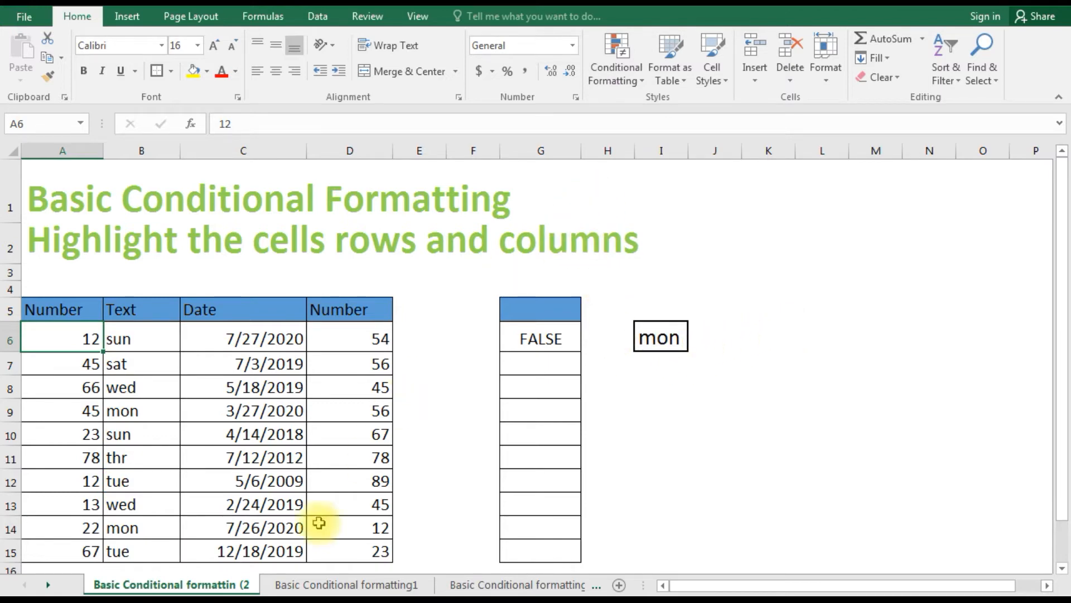
Switch to the Basic Conditional formatting1 sheet and view the available Top/Bottom conditional formatting rules
left_click(346, 584)
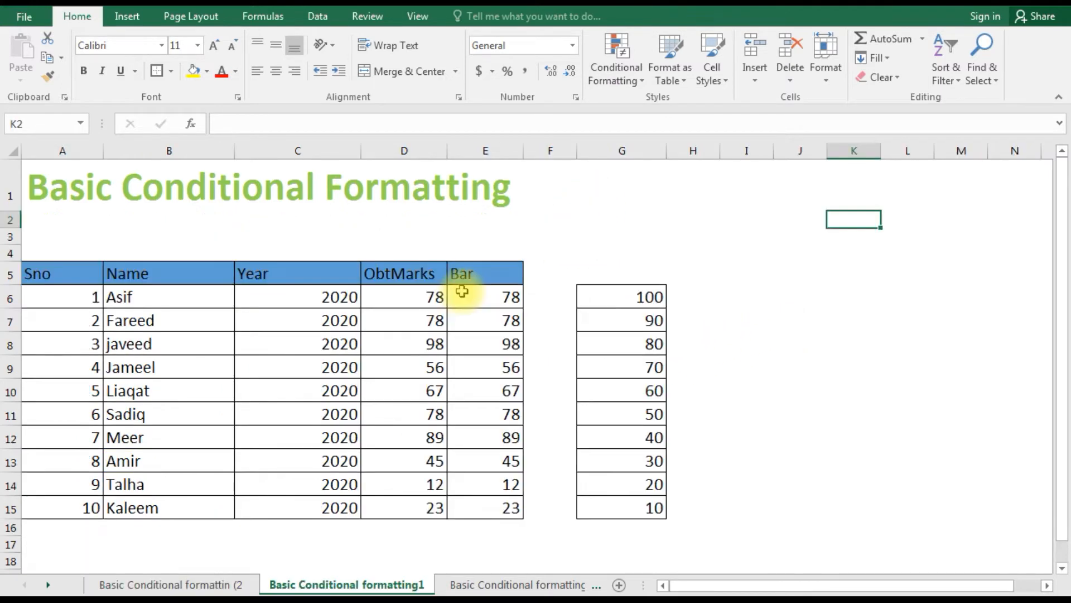
left_click(620, 82)
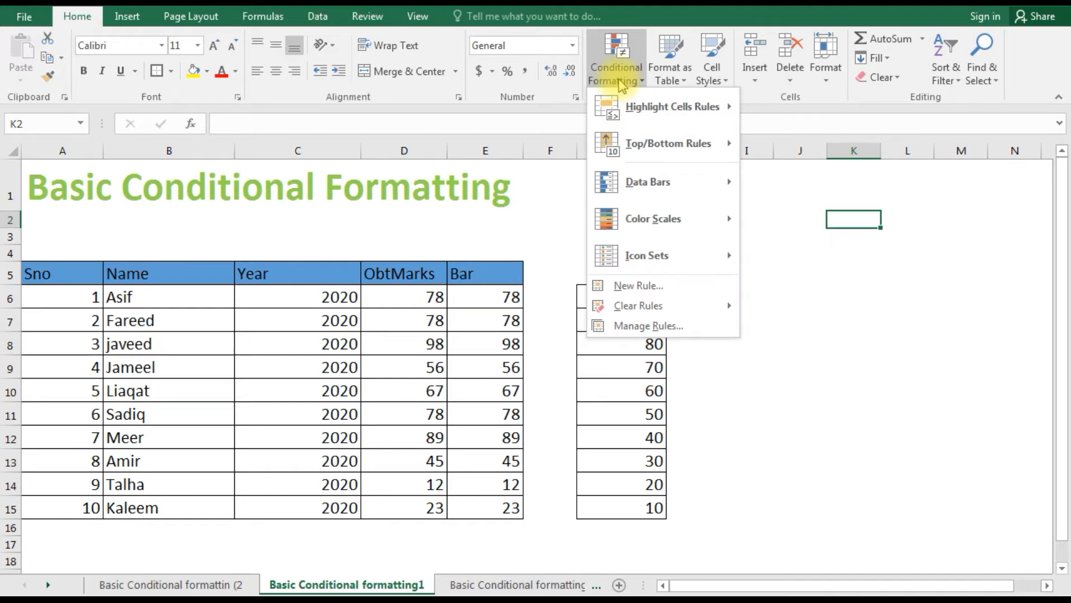
mouse_move(645, 146)
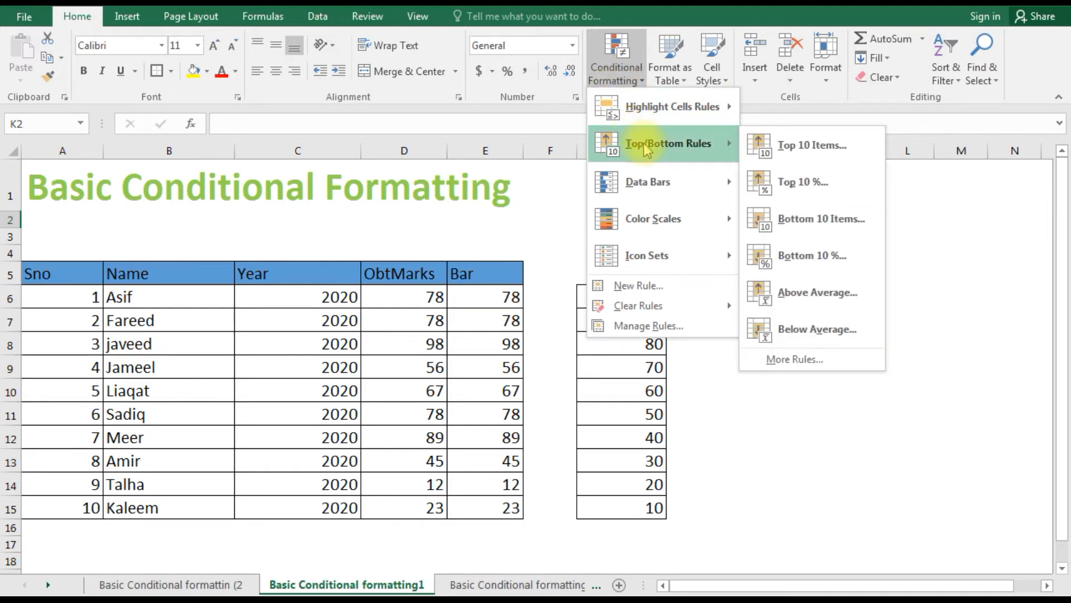
Set up a Top 10 Items conditional formatting rule on the ObtMarks values D6:D15 for the top 3 items
left_click(427, 295)
left_click_drag(427, 295, 427, 508)
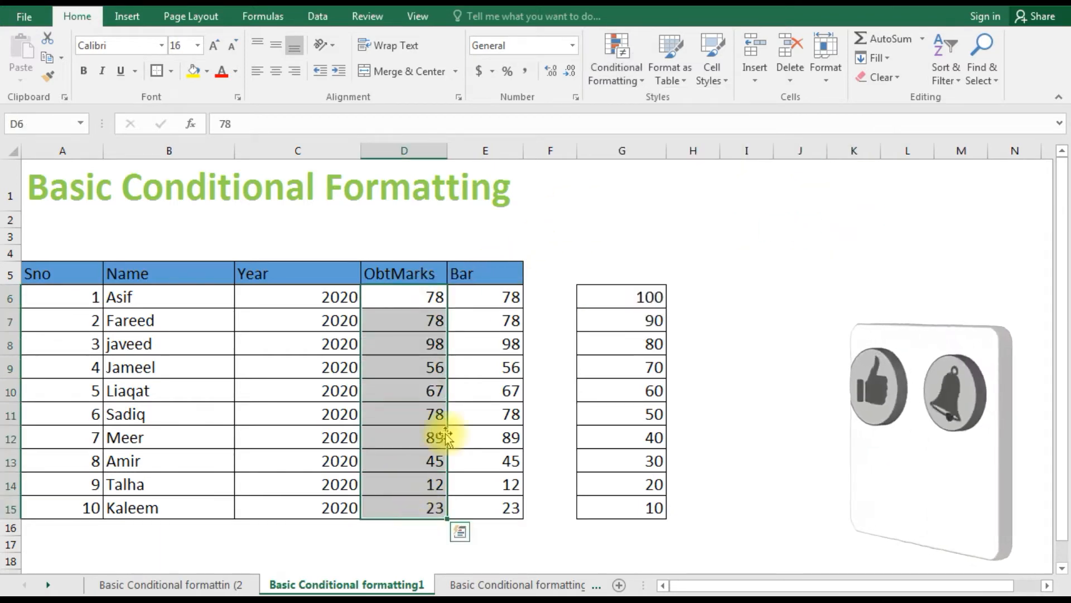
left_click(622, 81)
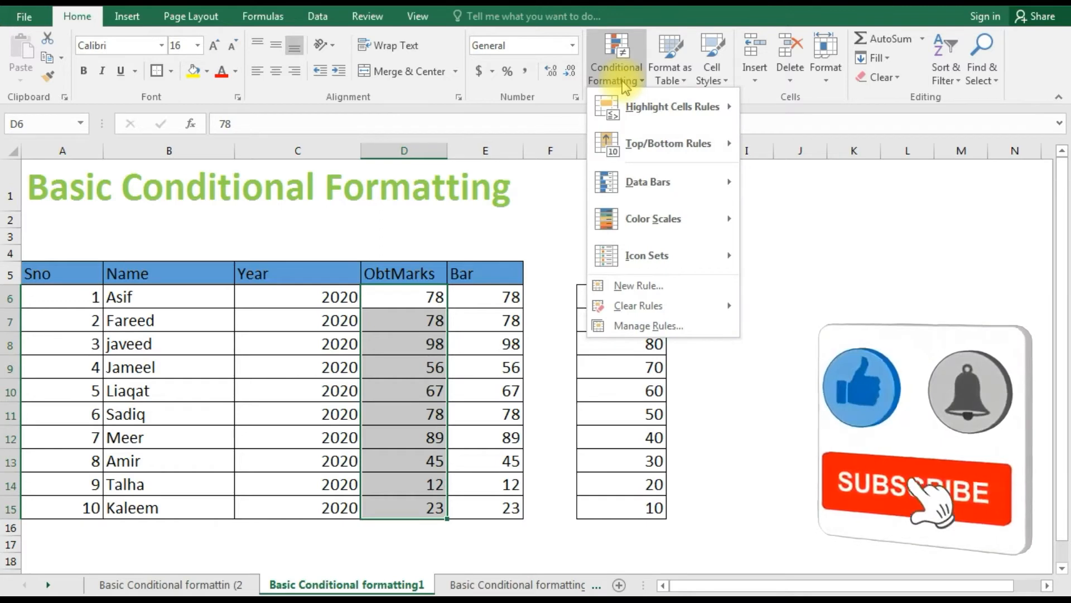
mouse_move(630, 144)
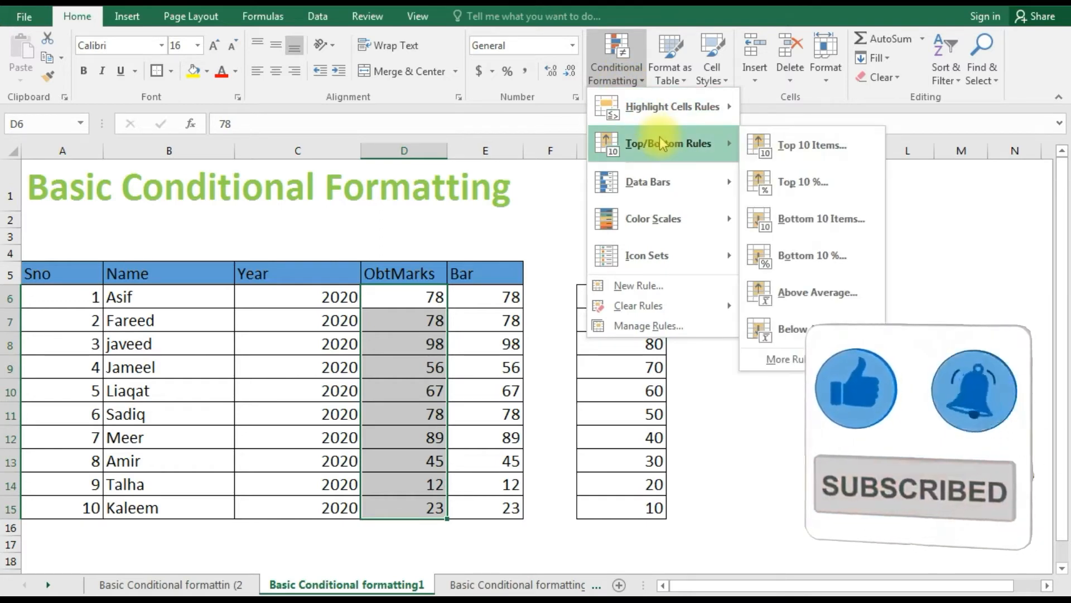
left_click(816, 158)
left_click_drag(695, 174, 783, 215)
left_click_drag(661, 272, 632, 268)
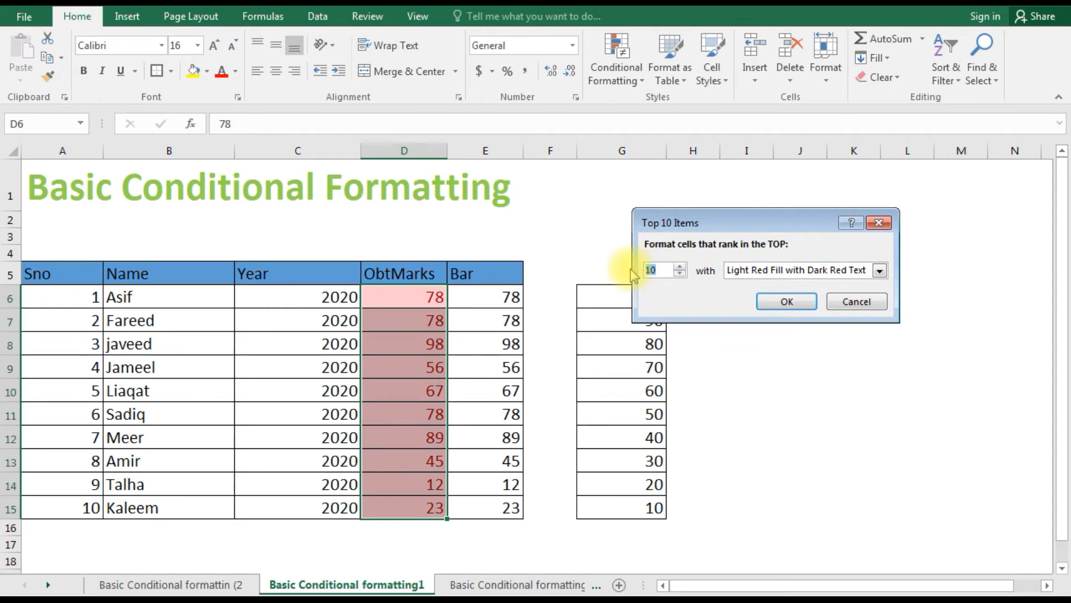
type("3")
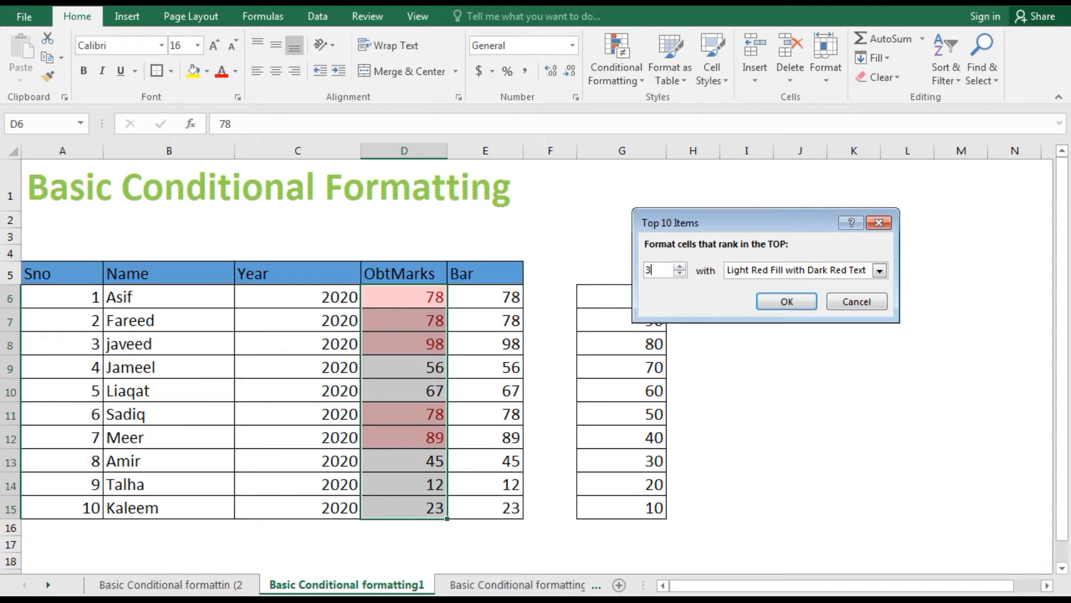
Give the top-items rule a custom format with an orange background fill and apply it
left_click(825, 270)
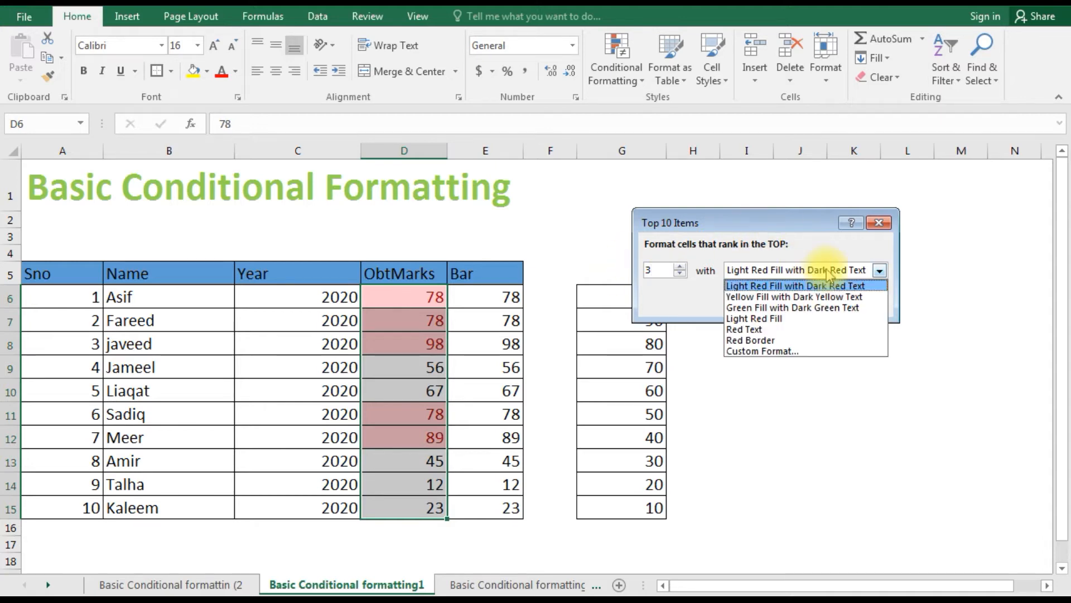
left_click(762, 351)
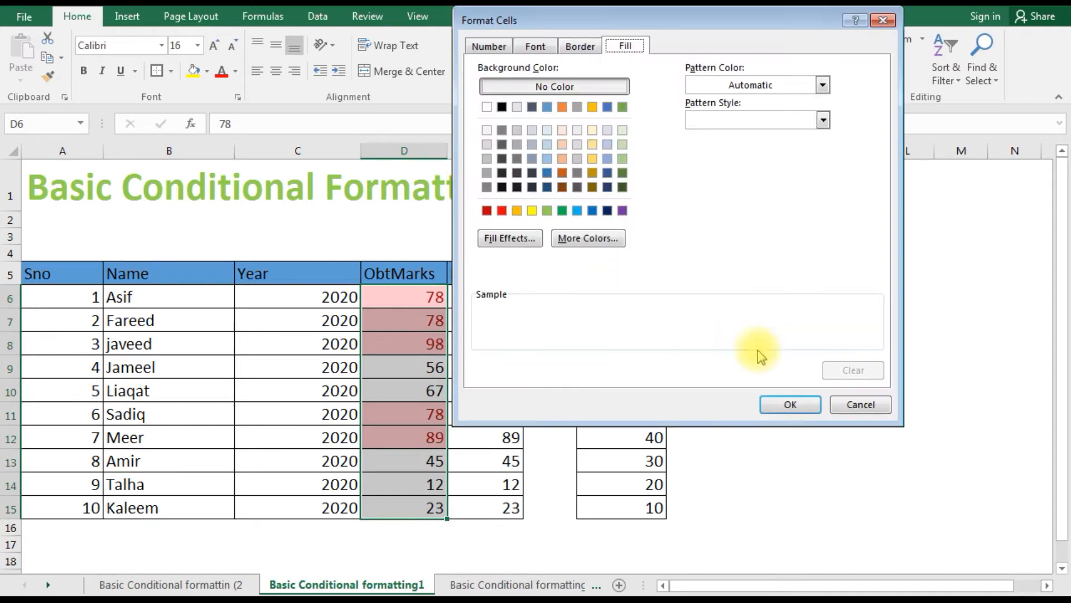
left_click(517, 210)
left_click(789, 404)
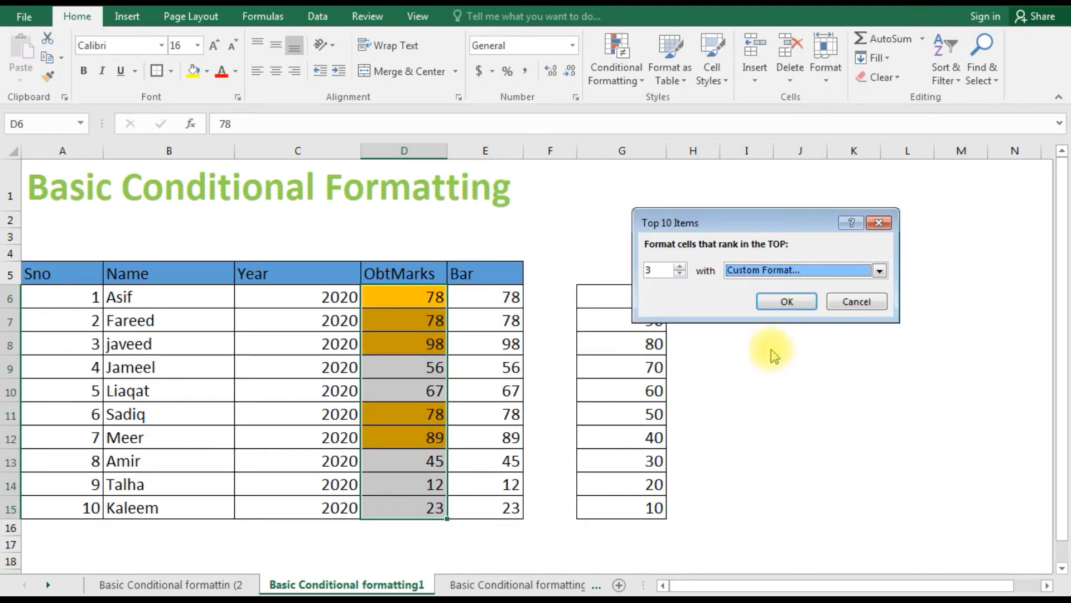
left_click_drag(747, 218, 744, 257)
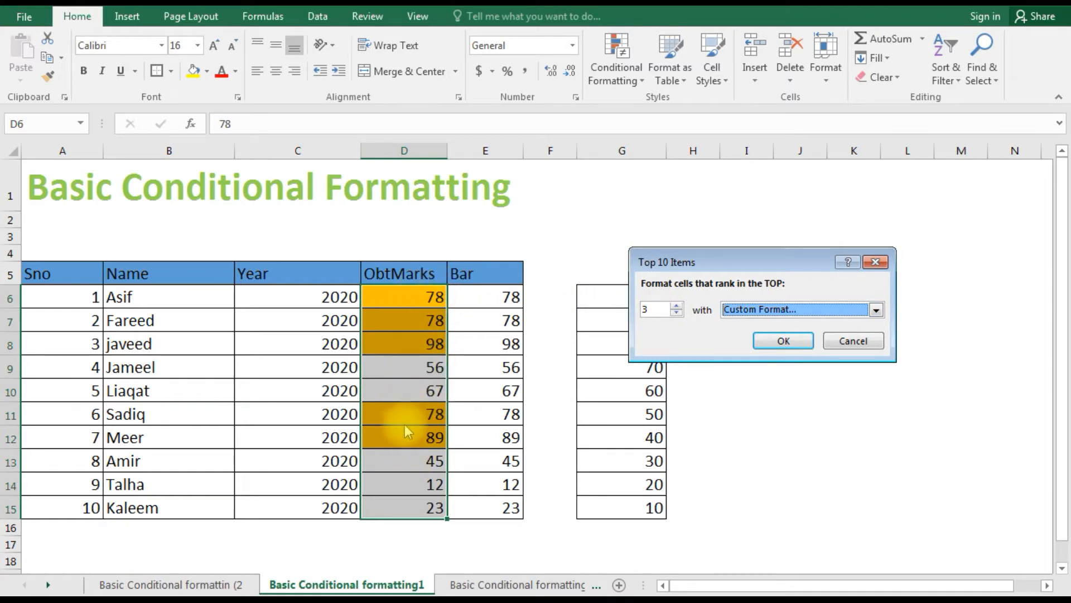
left_click(784, 339)
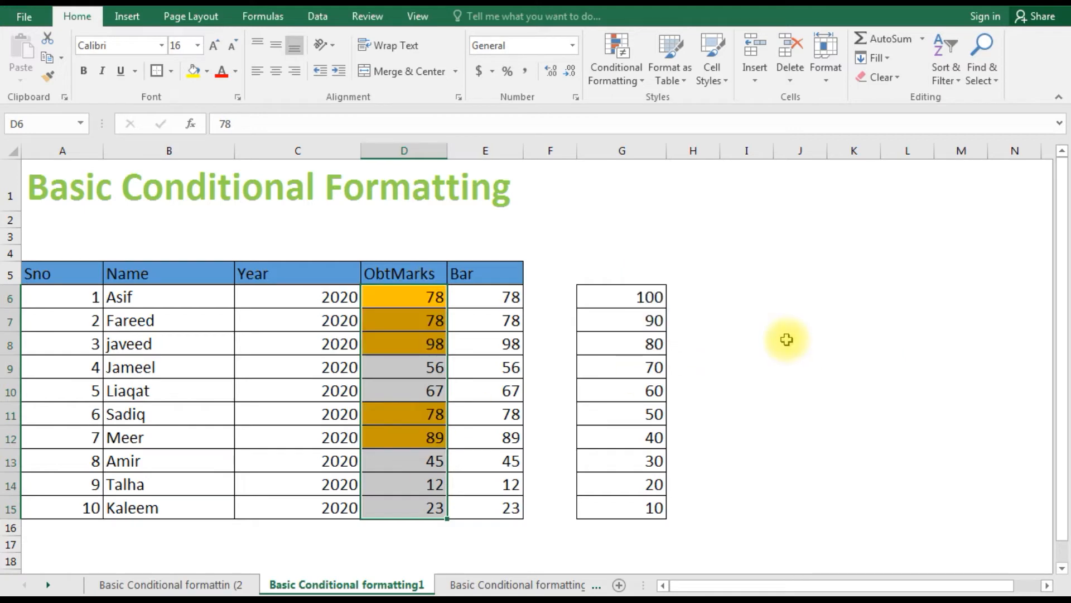
Change the ObtMarks values in D6 to 67 and D7 to 54
left_click(438, 297)
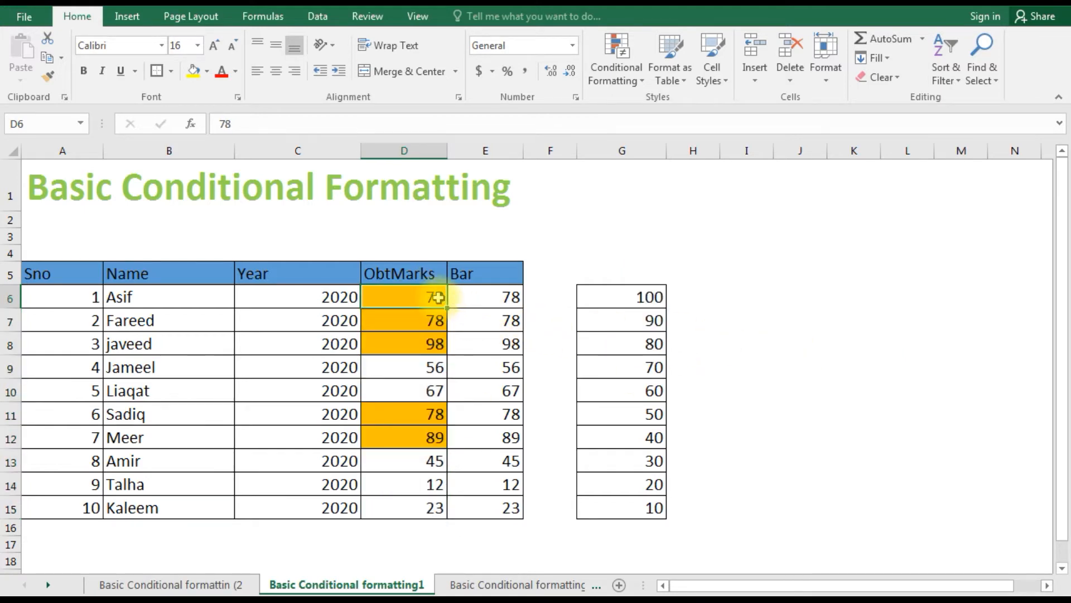
type("67")
key("Return")
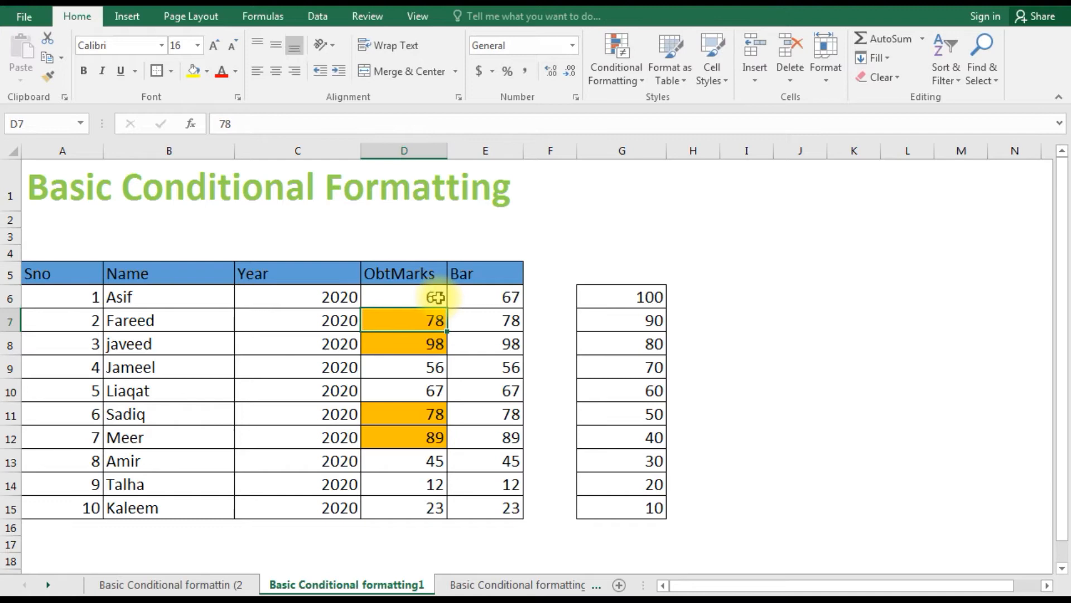
type("54")
left_click(391, 434)
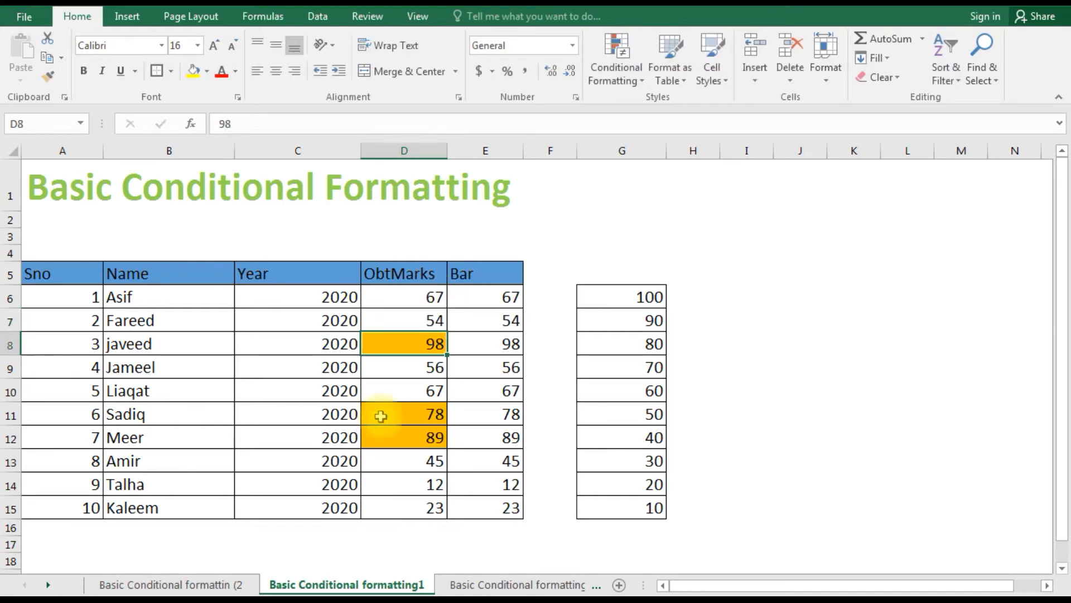
Set up a Bottom 10 Items conditional formatting rule on D6:D15 for the bottom 3 items
left_click_drag(400, 298, 390, 500)
left_click(618, 92)
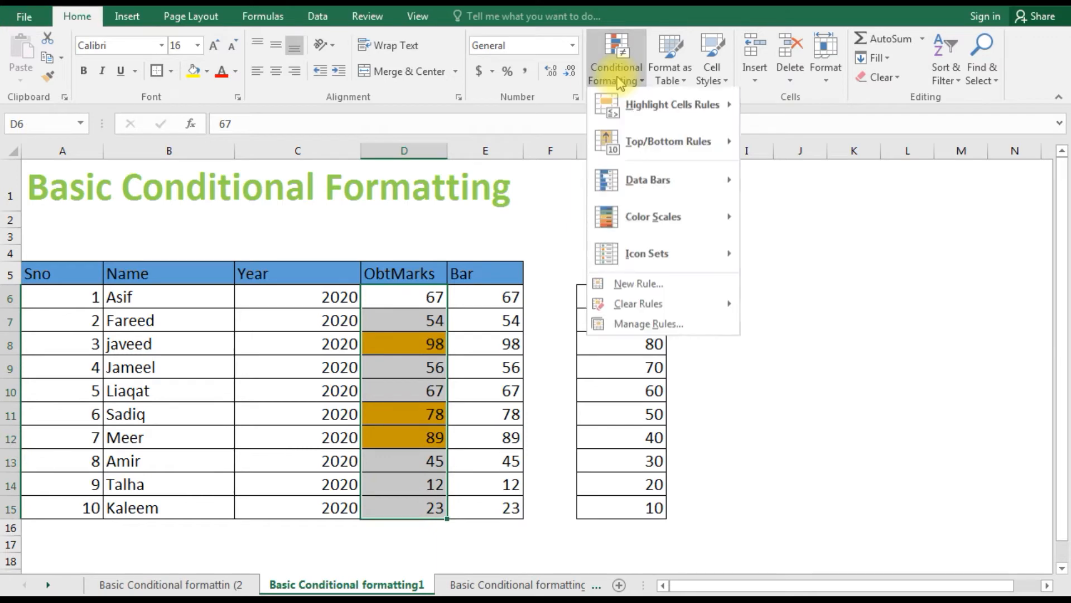
mouse_move(639, 139)
left_click(831, 229)
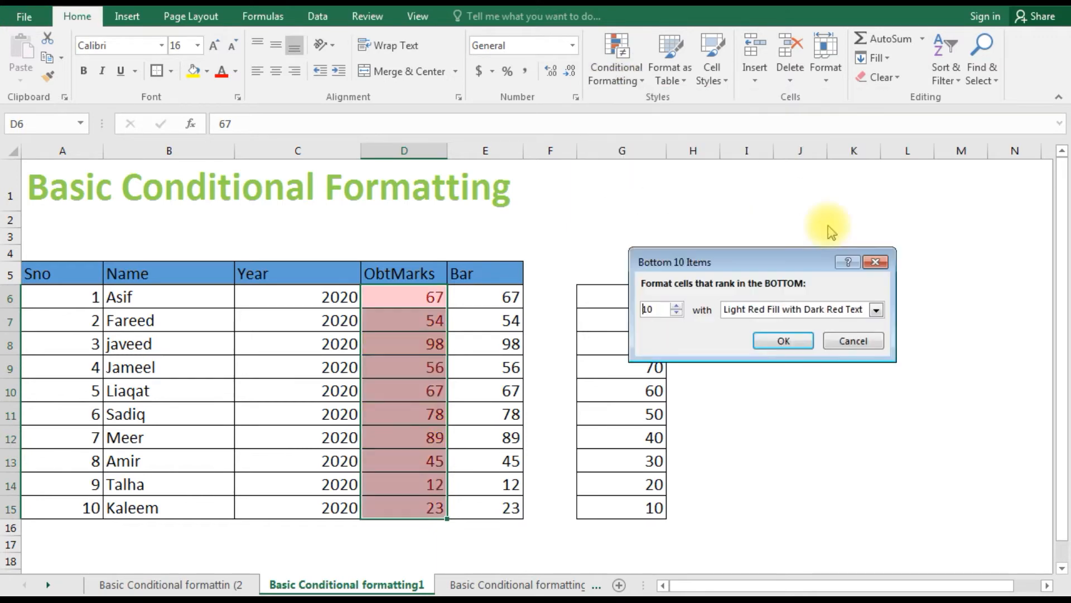
left_click(676, 314)
left_click(676, 315)
left_click(676, 314)
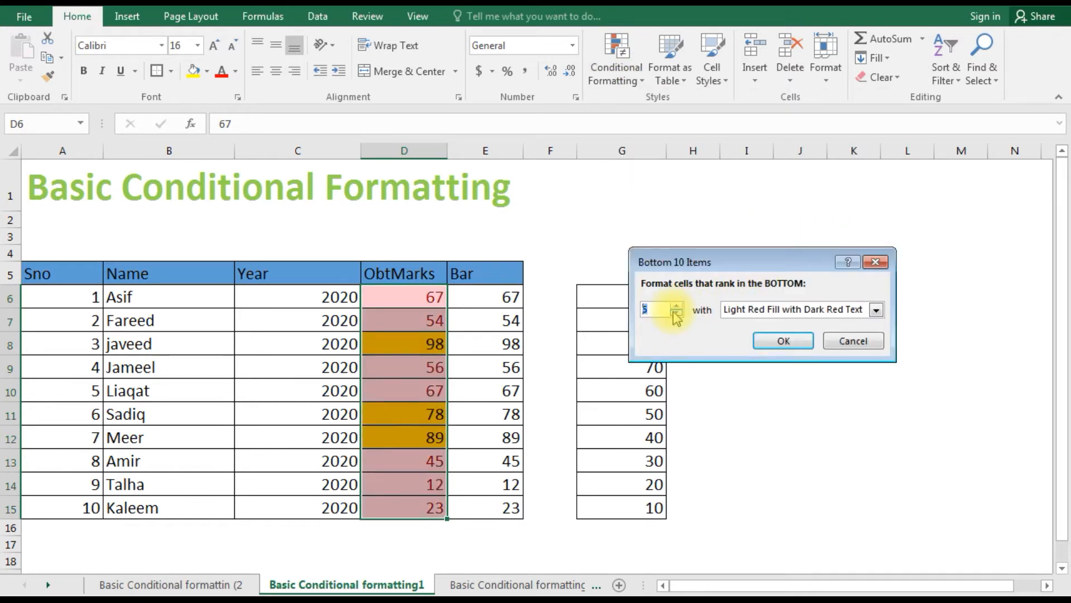
left_click(676, 315)
left_click(677, 314)
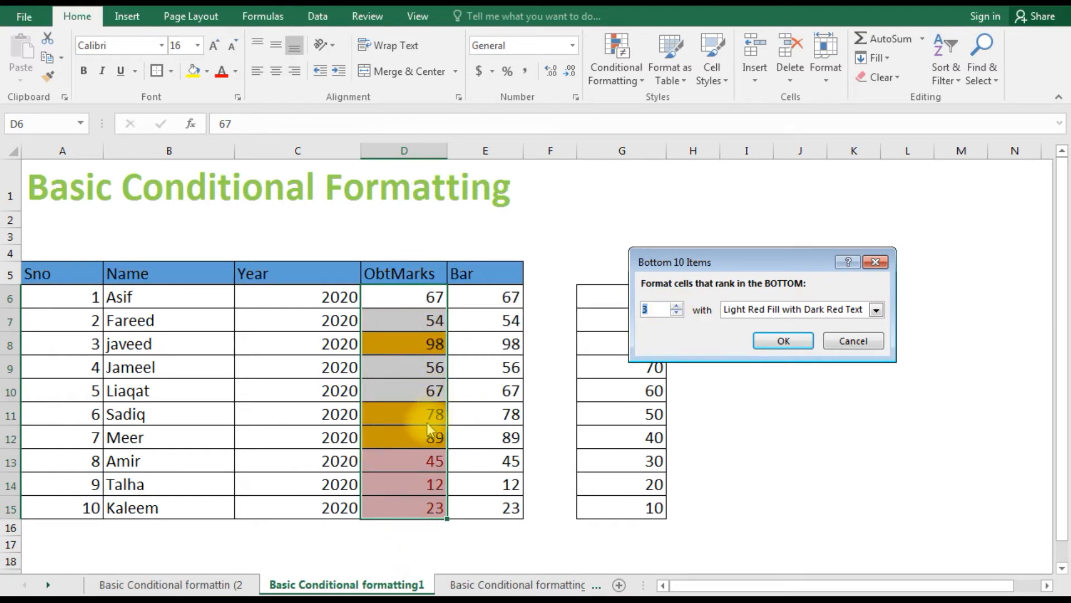
Format the bottom items with Green Fill with Dark Green Text and apply the rule
left_click(875, 310)
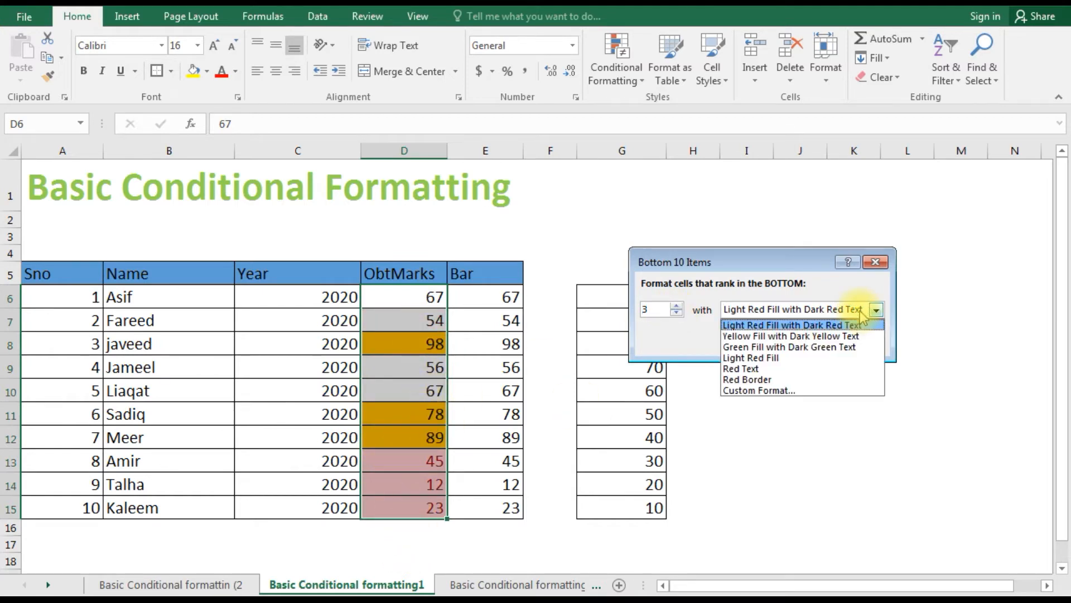
left_click(772, 352)
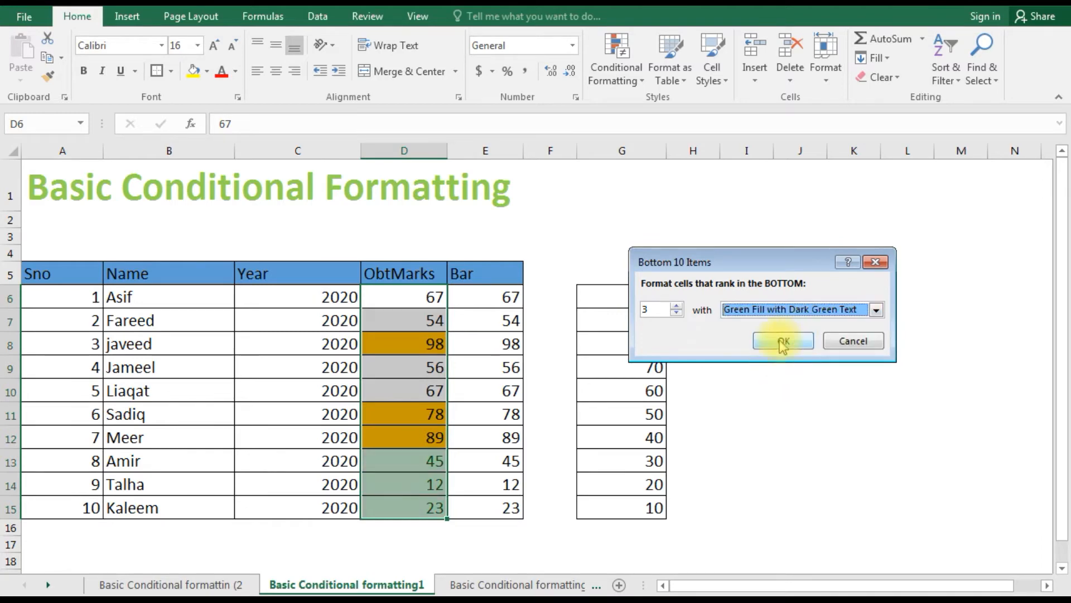
left_click(777, 347)
left_click(454, 368)
left_click_drag(402, 461, 396, 507)
left_click(424, 347)
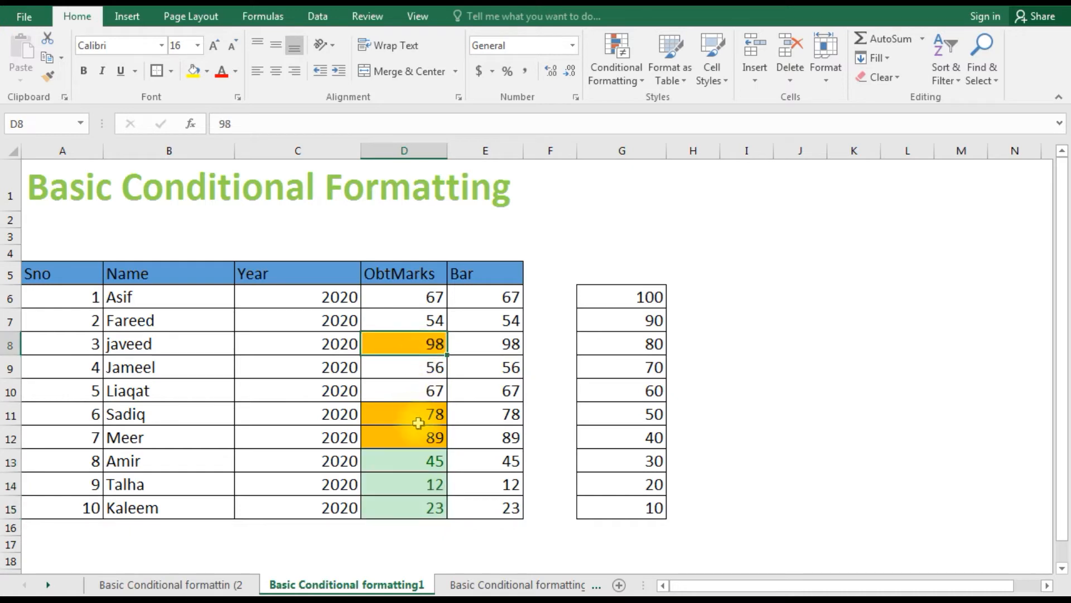
Add another Bottom 10 Items rule on D6:D15 for the bottom 1 item, using Light Red Fill with Dark Red Text
left_click_drag(419, 299, 411, 507)
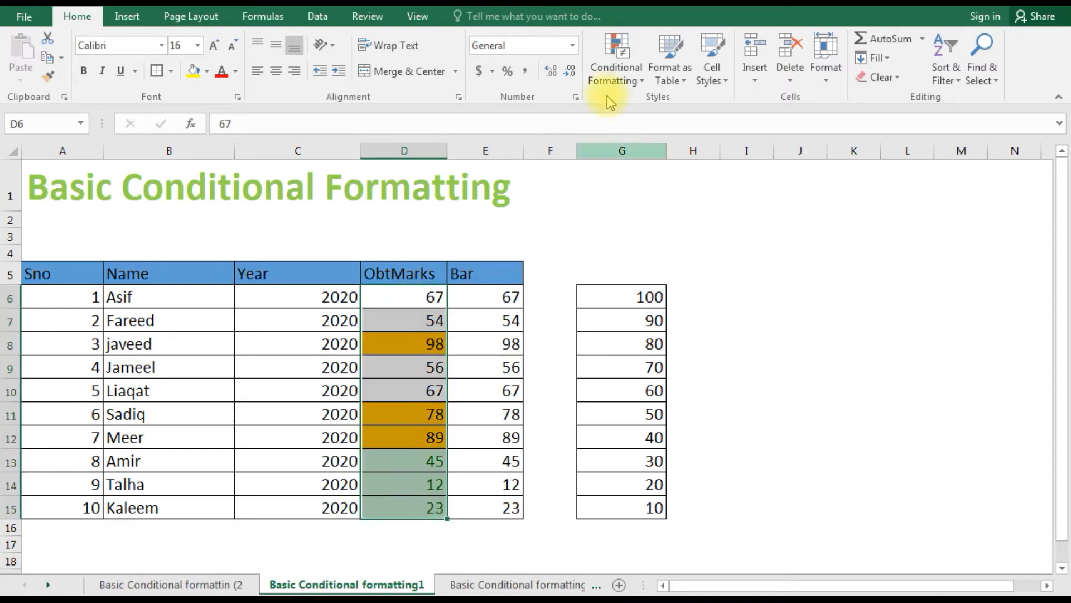
left_click(636, 83)
mouse_move(641, 143)
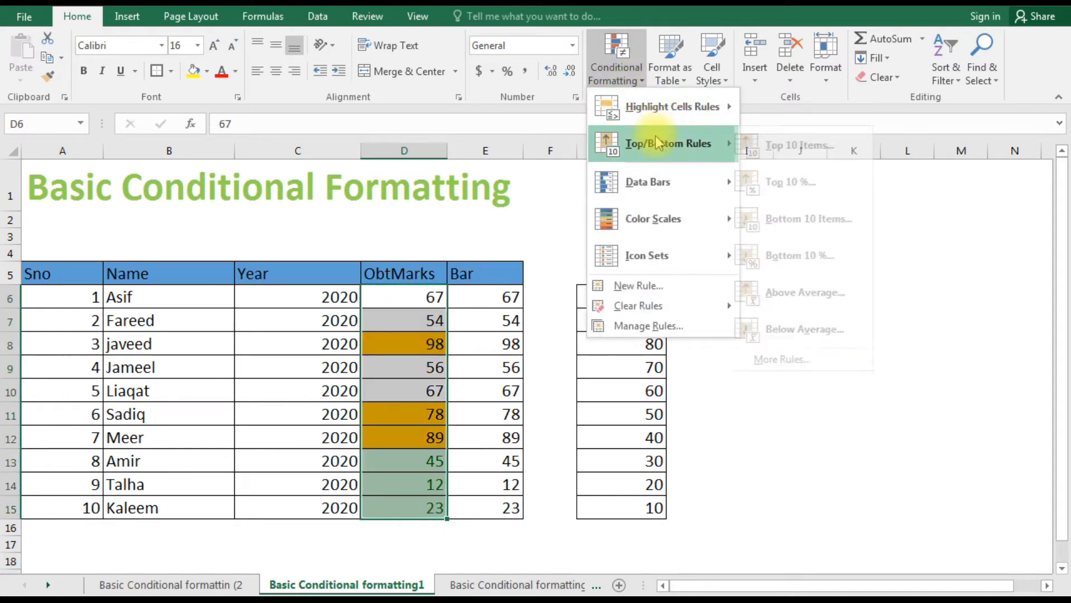
left_click(819, 221)
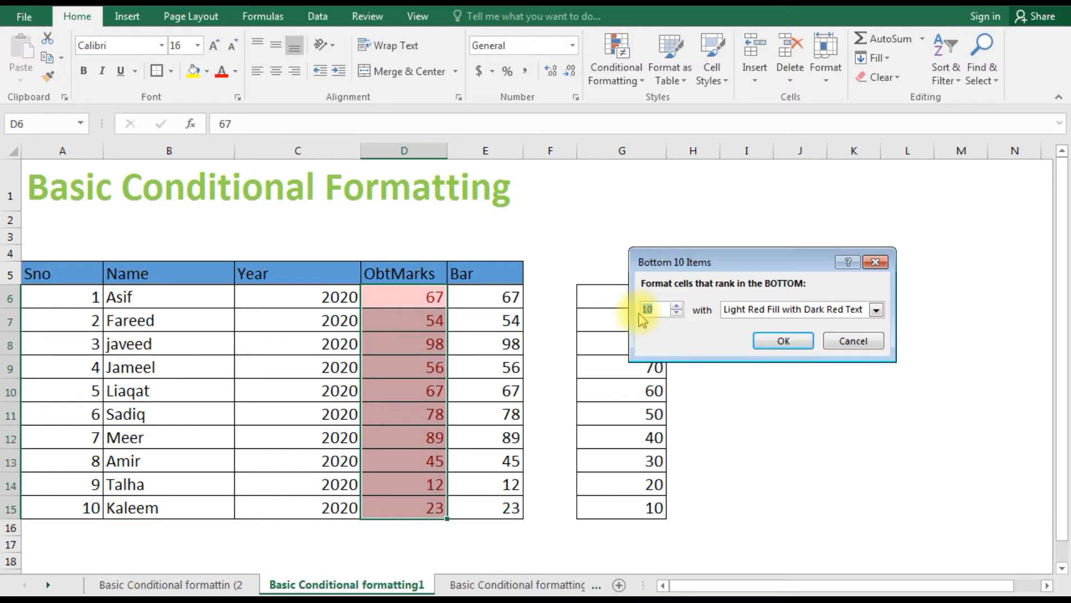
type("2")
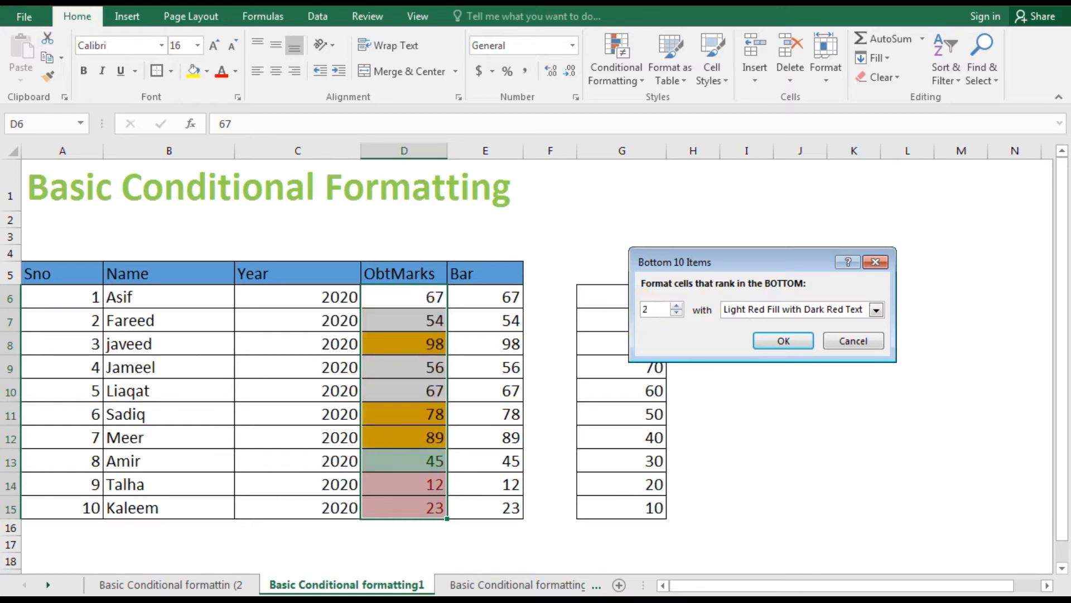
type("3")
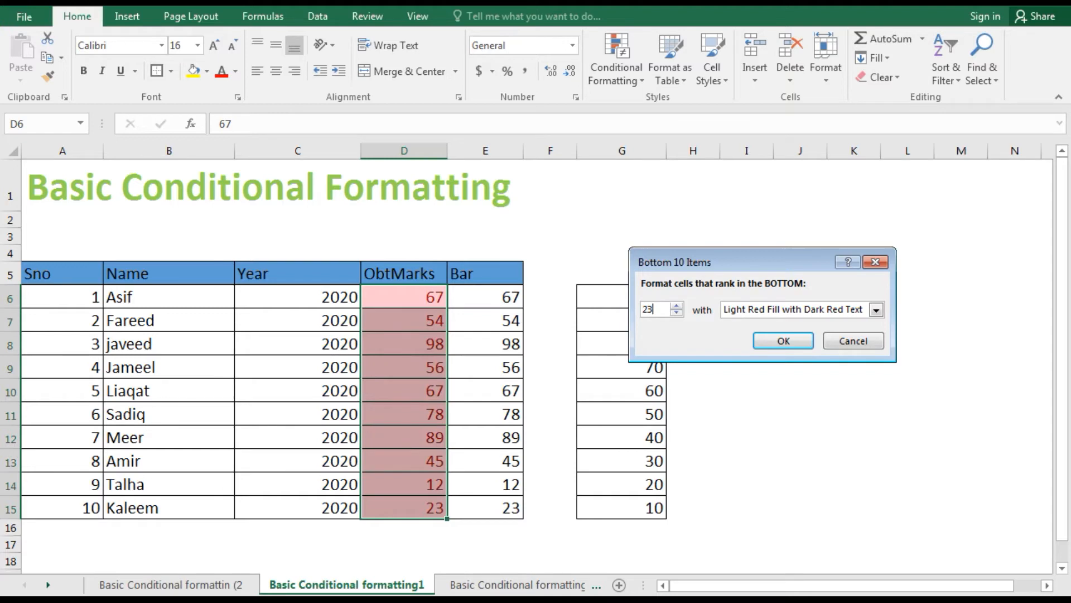
key("BackSpace")
key("BackSpace")
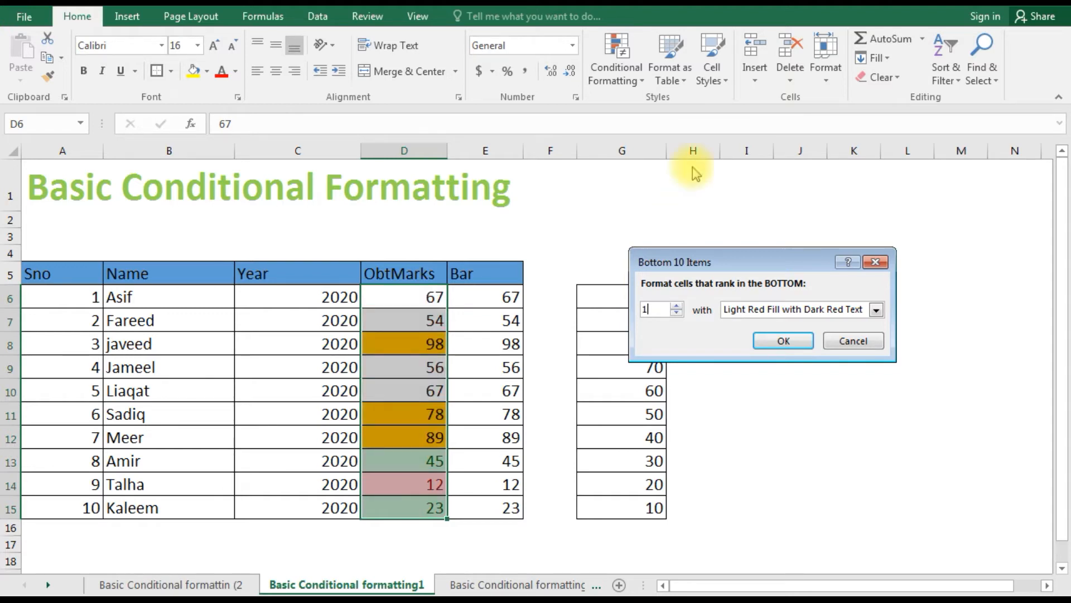
left_click(783, 341)
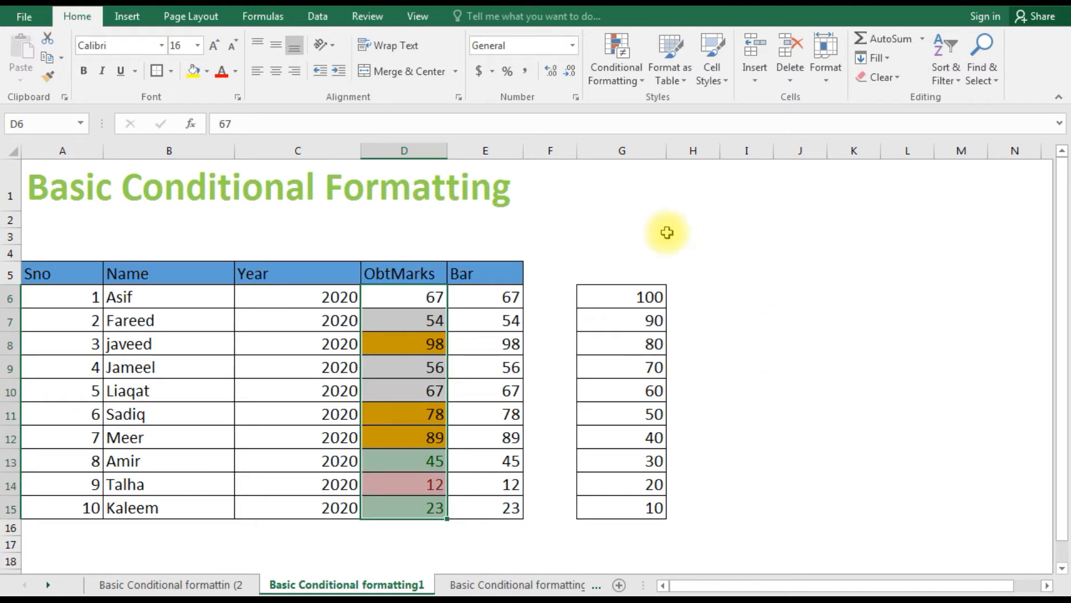
Clear all conditional formatting rules from the entire Basic Conditional formatting1 sheet
left_click(616, 70)
mouse_move(679, 310)
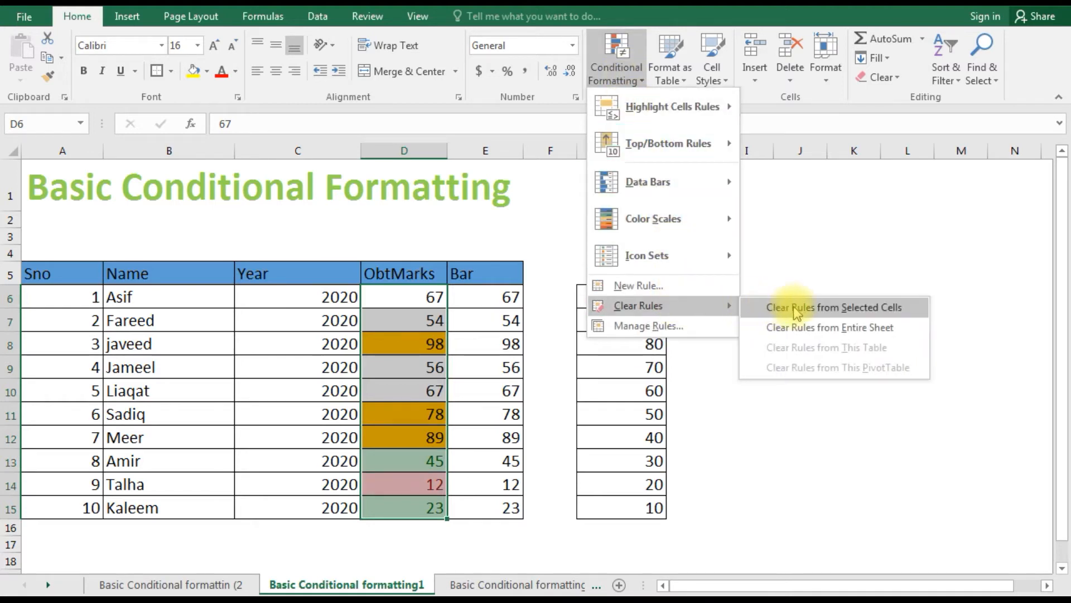
left_click(793, 327)
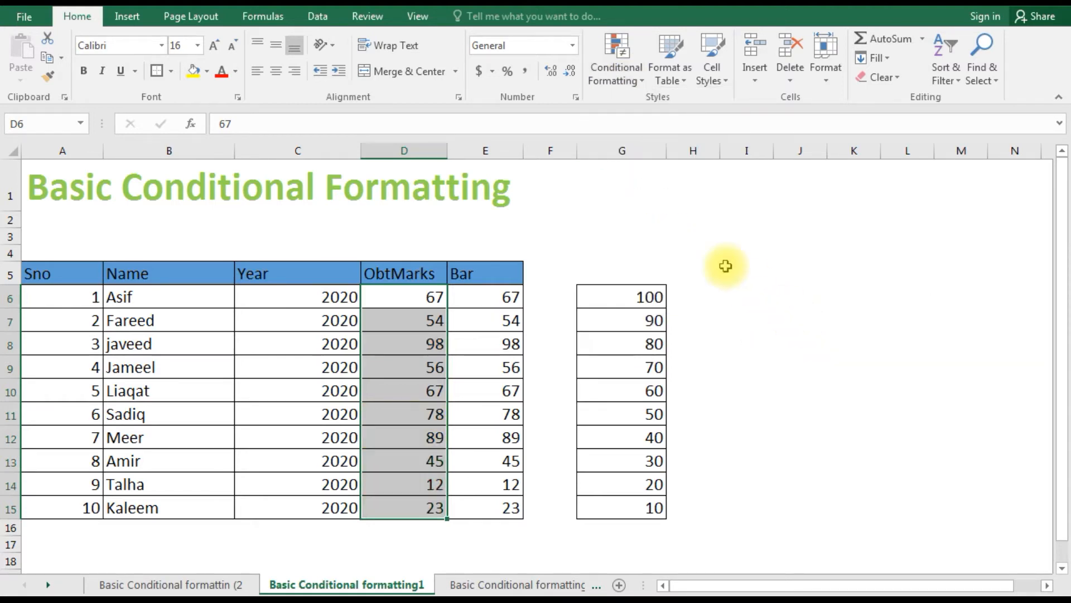
Apply a Top 10 % rule to the ObtMarks values with the default light red fill and dark red text
left_click(641, 82)
mouse_move(669, 143)
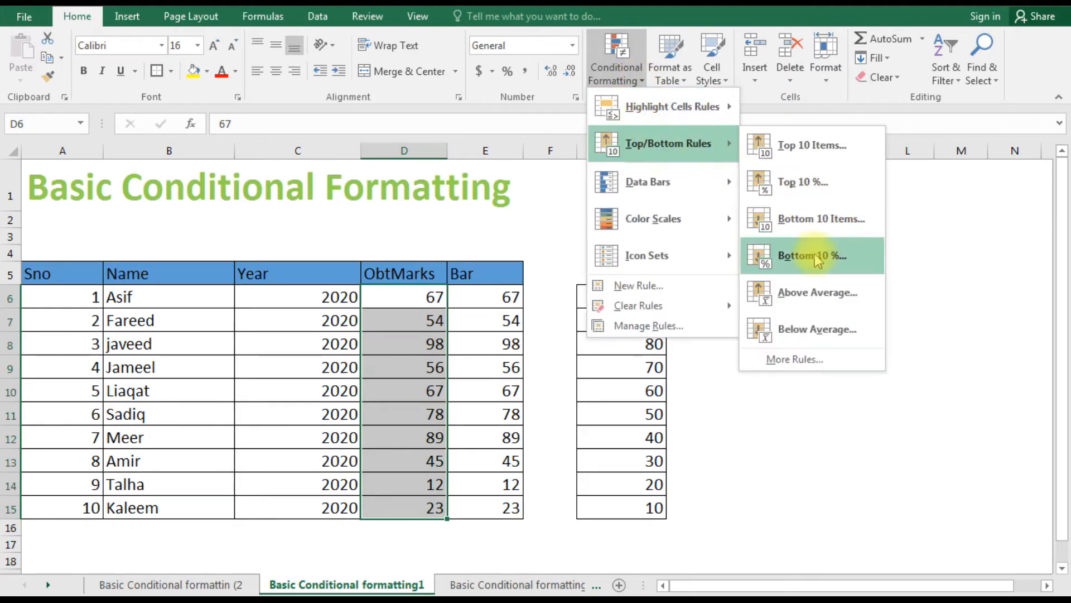
left_click(804, 182)
left_click(789, 337)
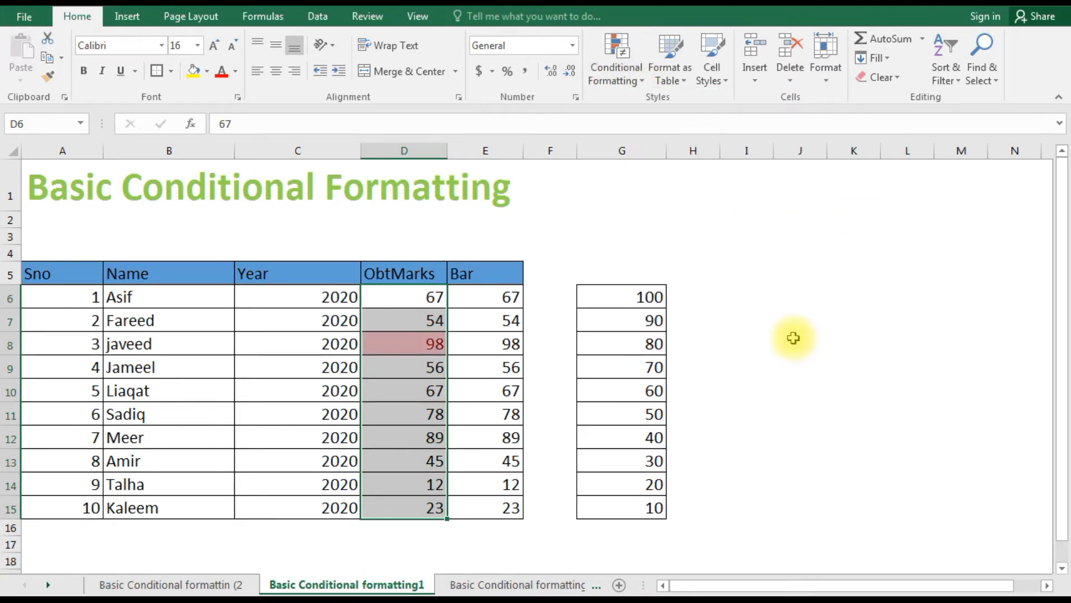
Clear the conditional formatting rules from the ObtMarks values in D6:D15 only
left_click_drag(426, 299, 412, 505)
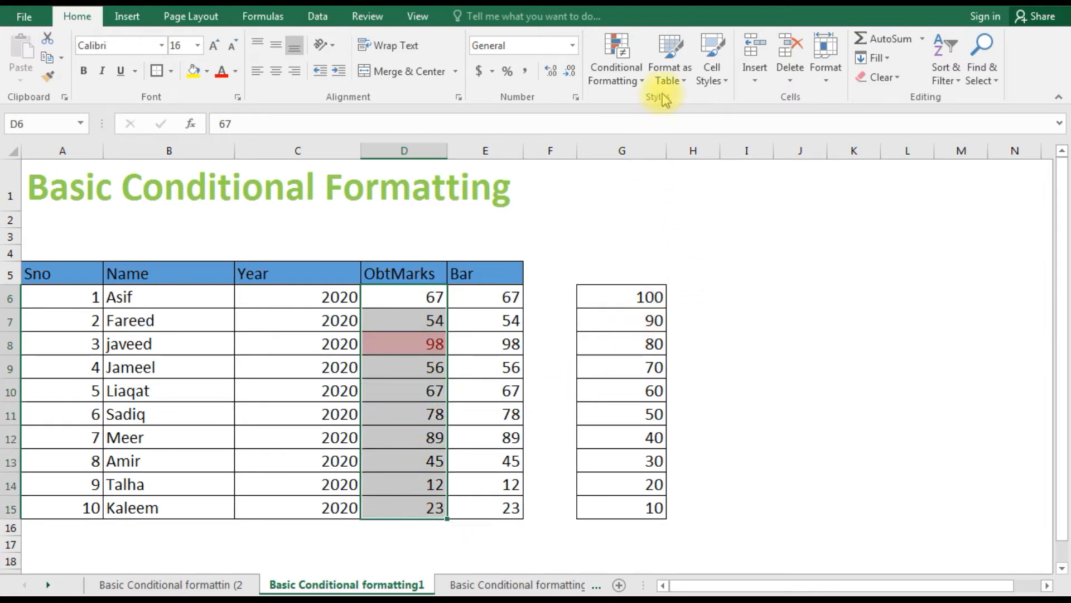
left_click(619, 75)
mouse_move(651, 142)
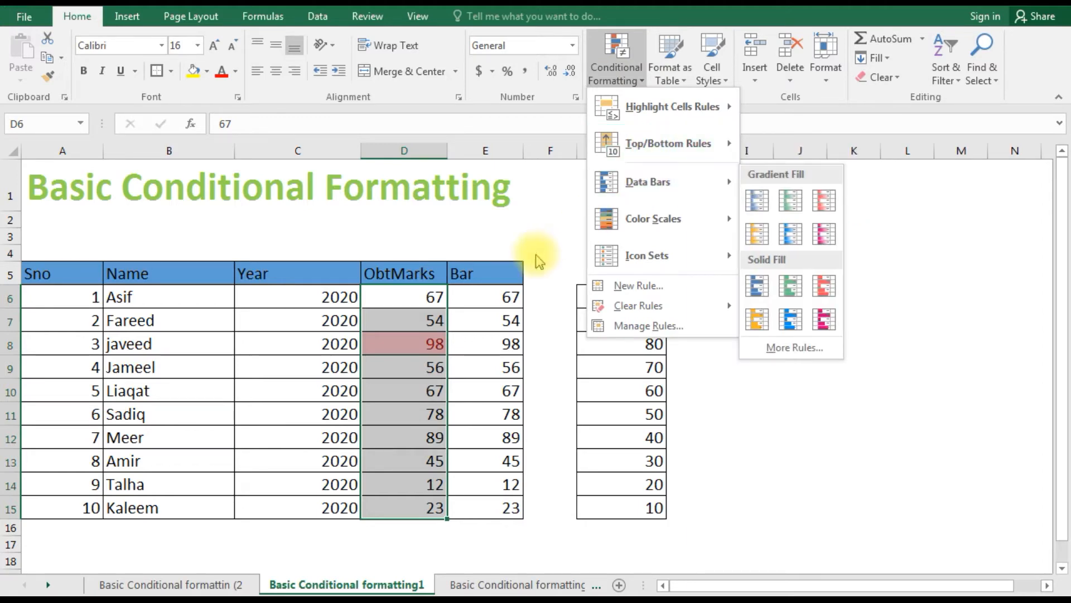
left_click(481, 309)
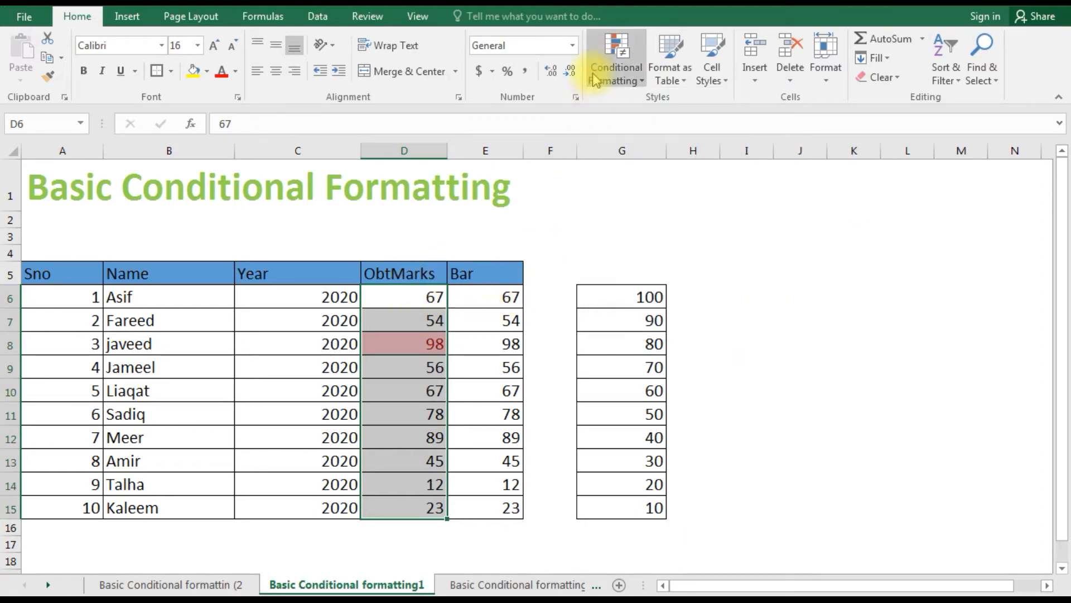
left_click(614, 73)
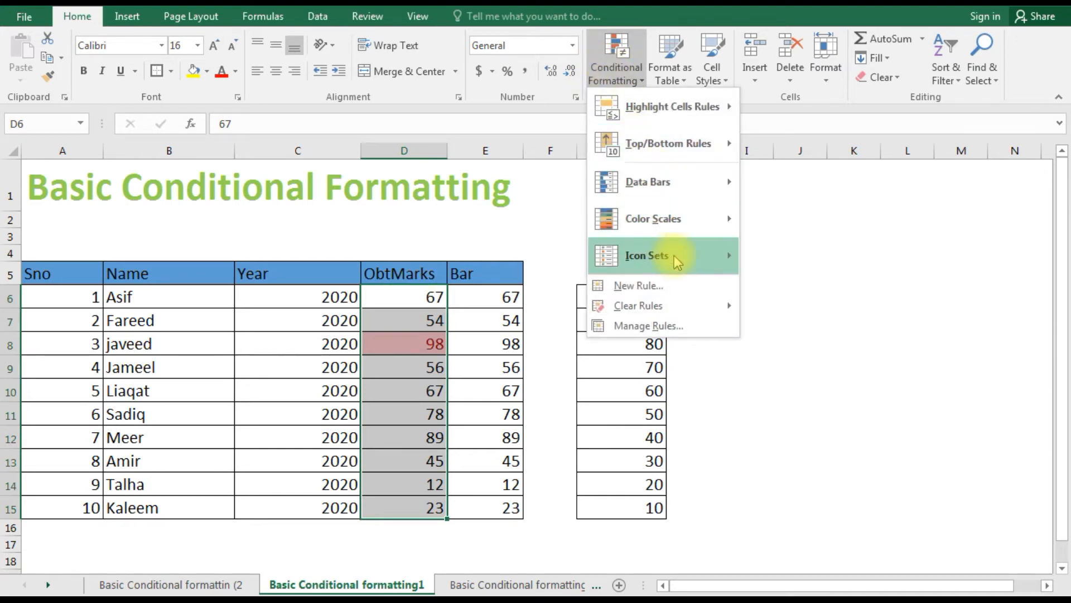
mouse_move(698, 258)
mouse_move(675, 305)
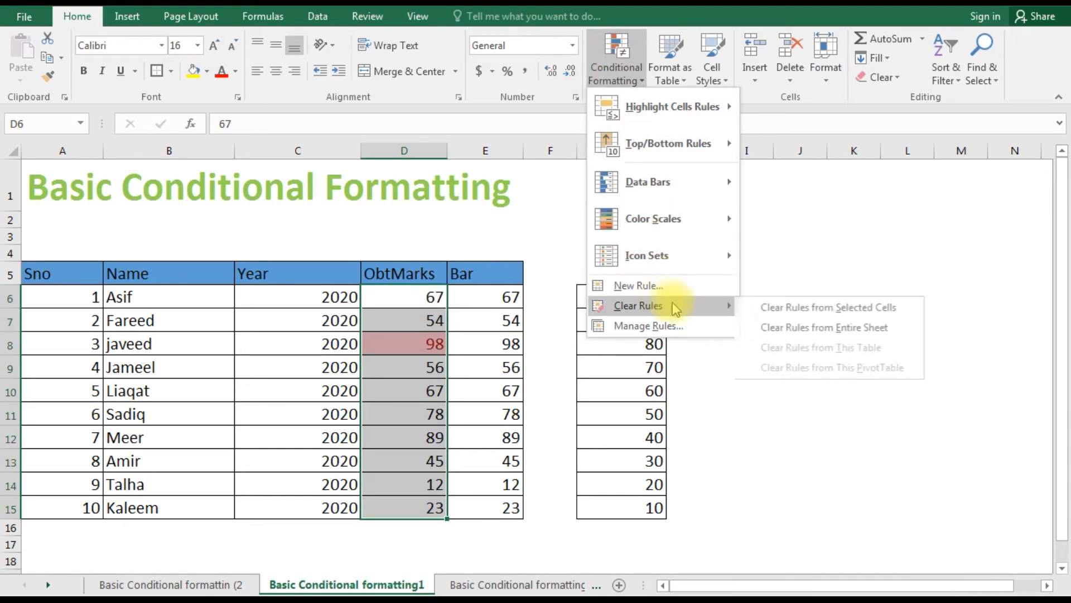
left_click(778, 306)
Apply orange gradient-fill data bars to the ObtMarks values in D6:D15
left_click(624, 81)
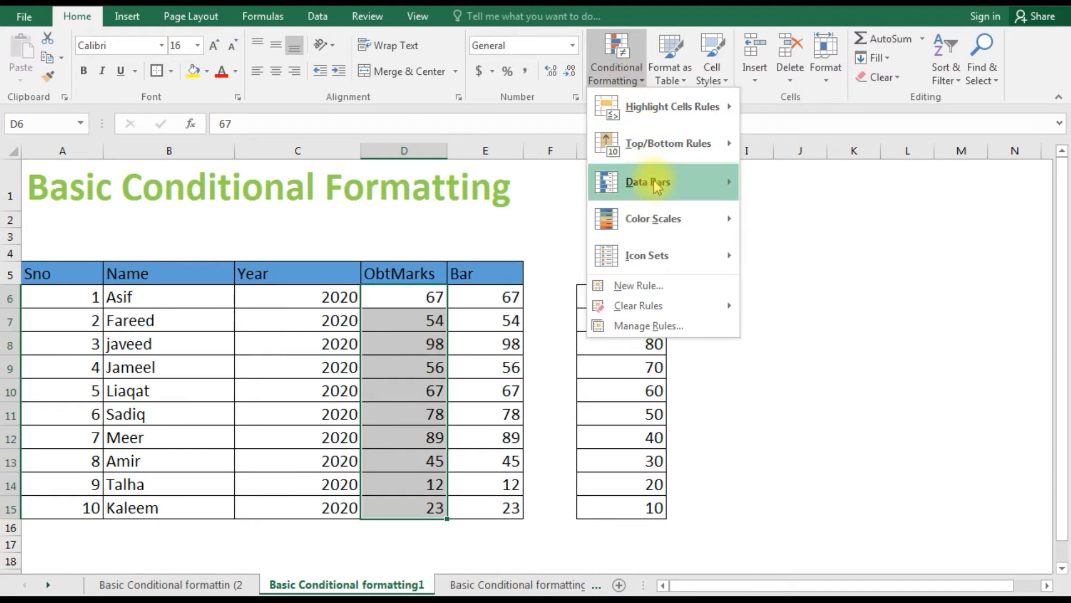
mouse_move(657, 189)
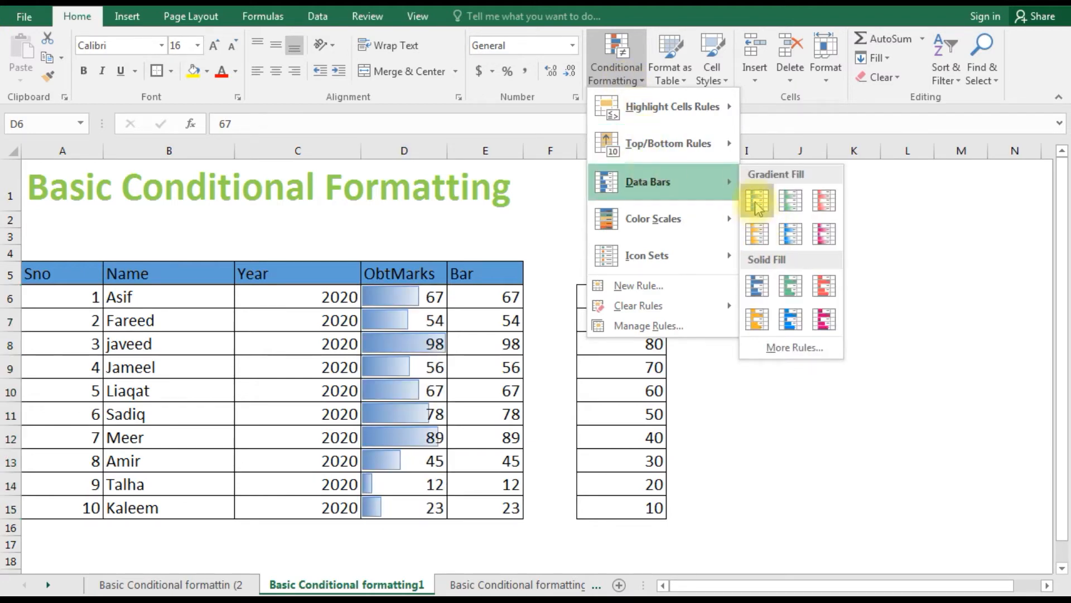
left_click(760, 236)
left_click_drag(412, 306, 406, 508)
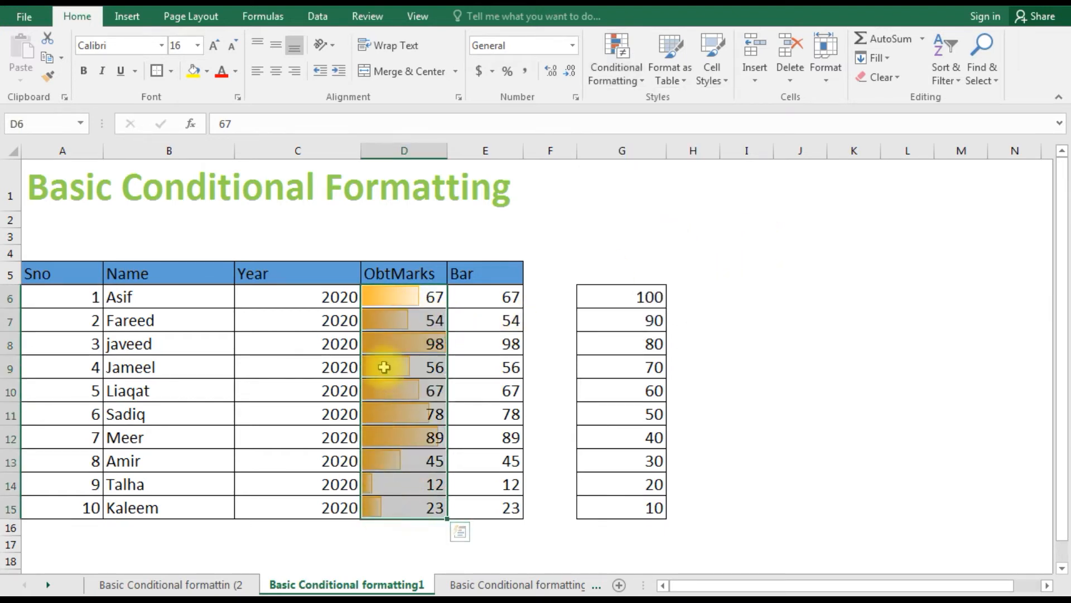
left_click(411, 303)
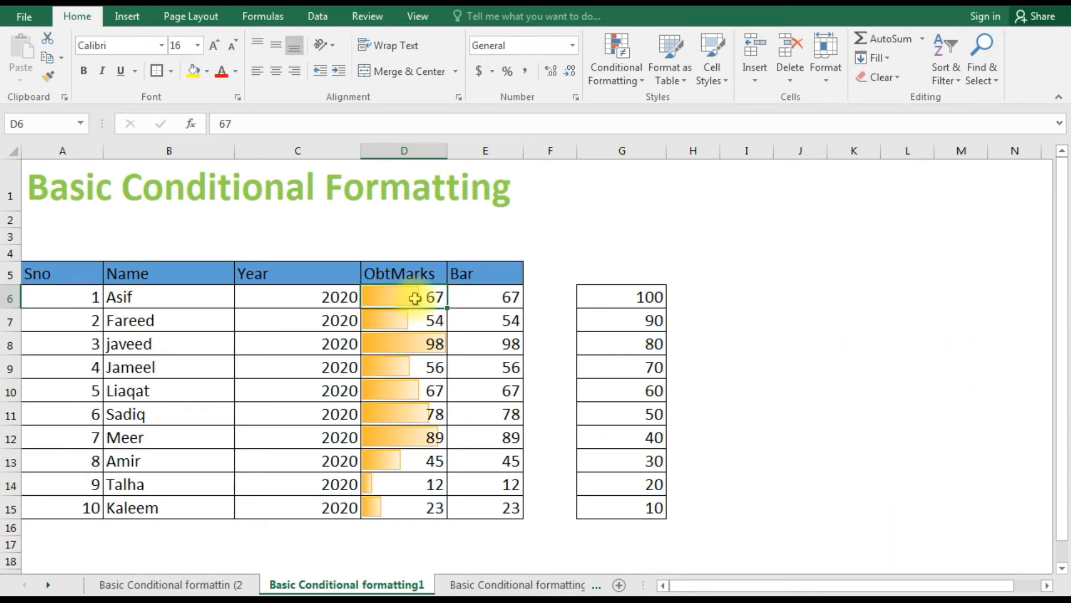
left_click(401, 505, "shift")
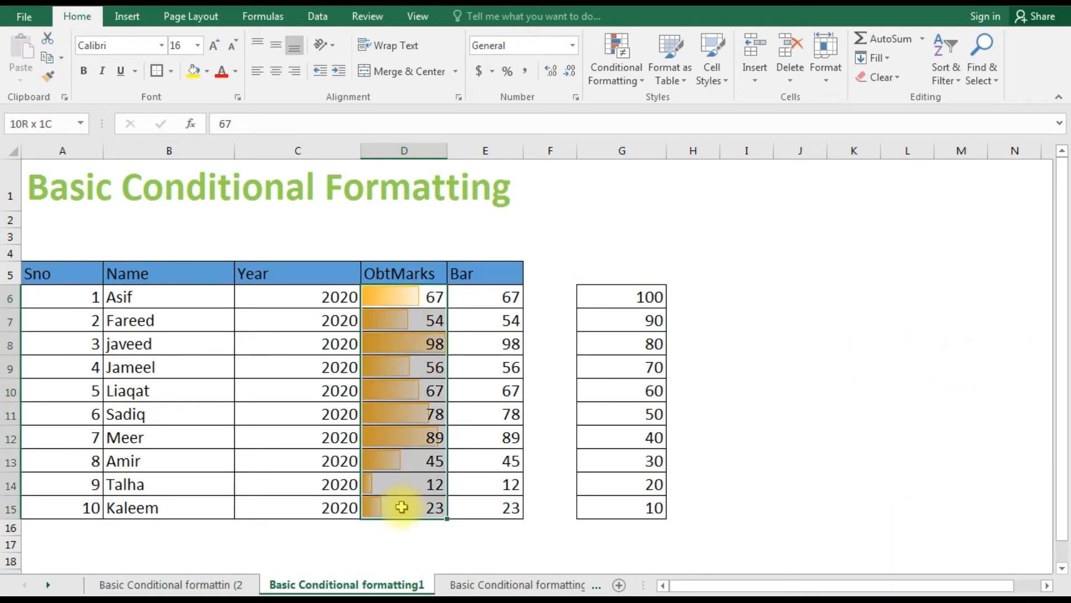
Clear all conditional formatting rules, including the ObtMarks data bars, from the entire sheet
left_click(635, 75)
mouse_move(644, 184)
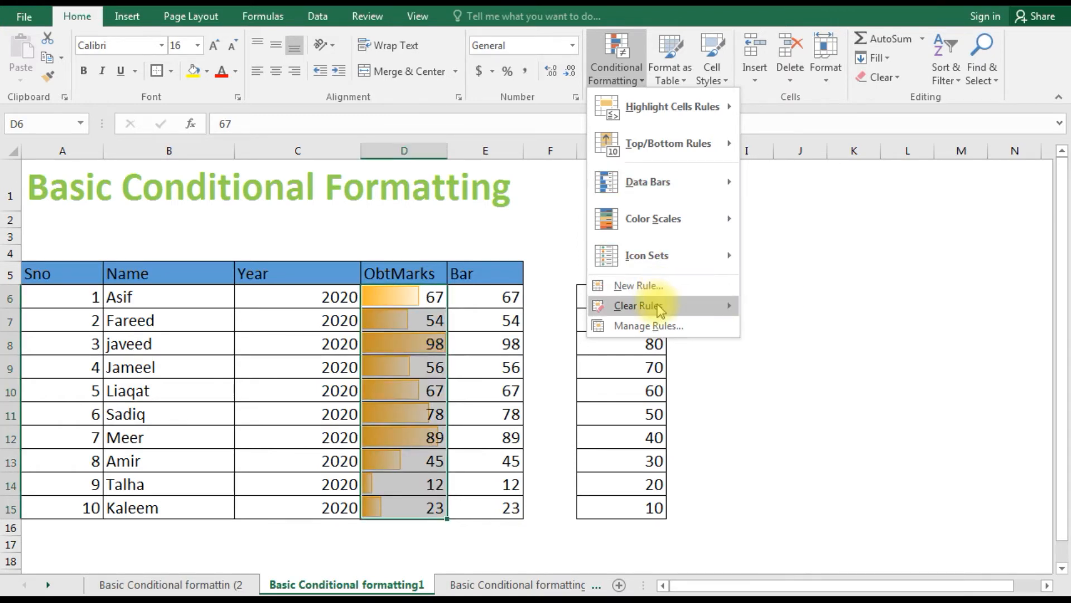
mouse_move(712, 305)
left_click(813, 331)
left_click(441, 315)
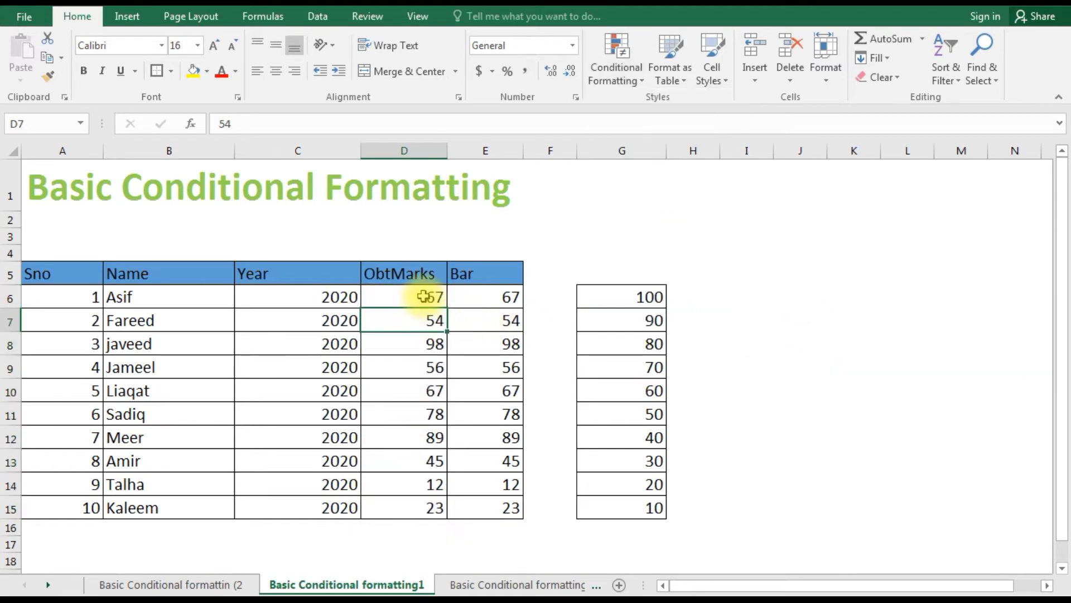
left_click(430, 292)
Apply light blue gradient-fill data bars to the Bar column values in E6:E15
left_click_drag(479, 293, 481, 507)
left_click(617, 65)
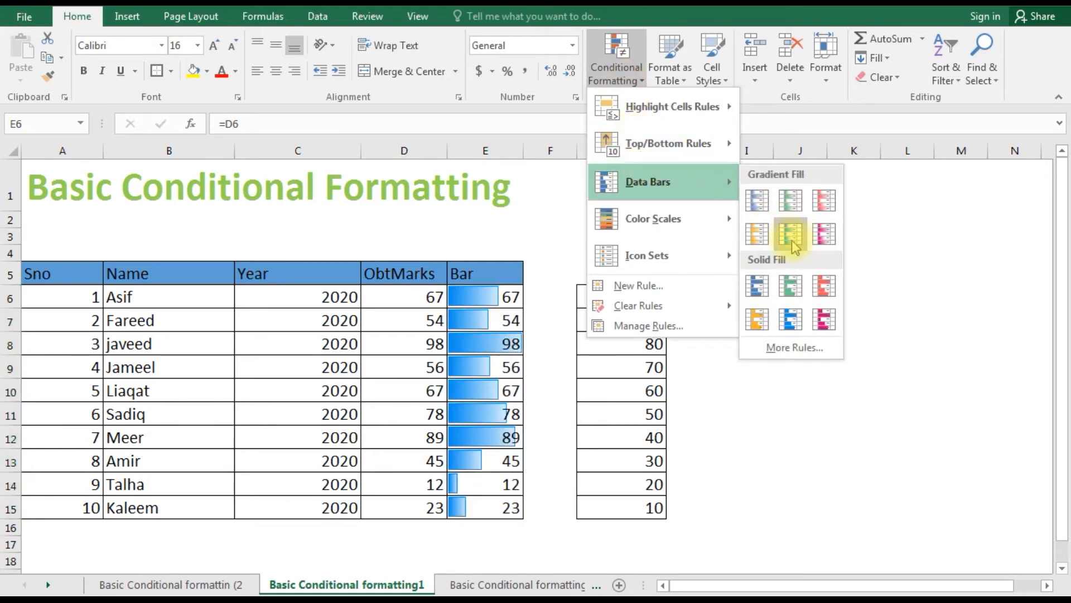
left_click(788, 235)
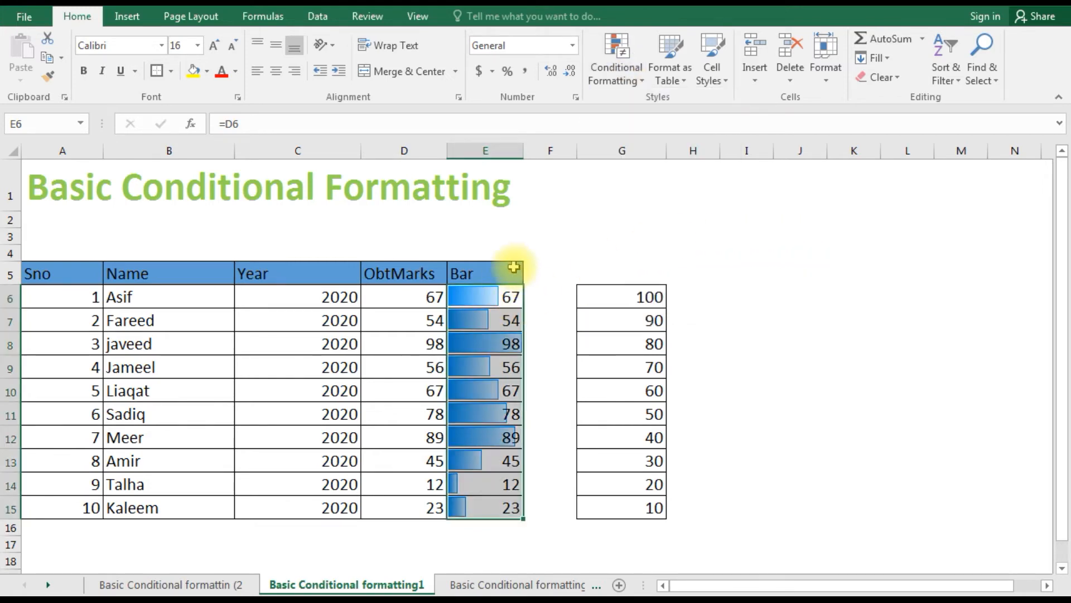
Add a custom data bar rule to E6:E15 with an orange solid fill and Show Bar Only enabled
left_click(628, 73)
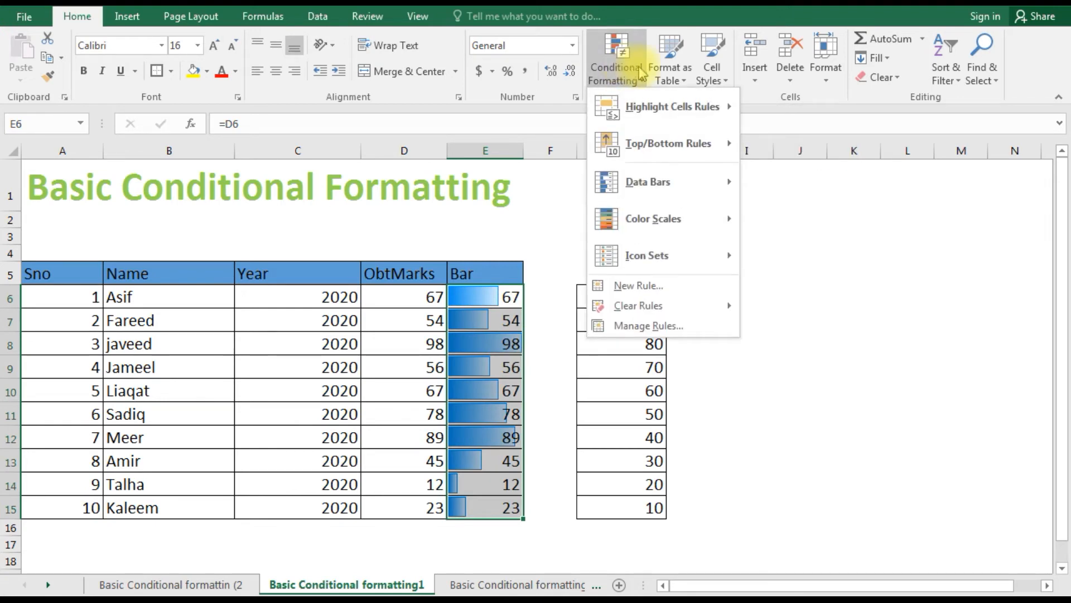
mouse_move(670, 182)
left_click(794, 348)
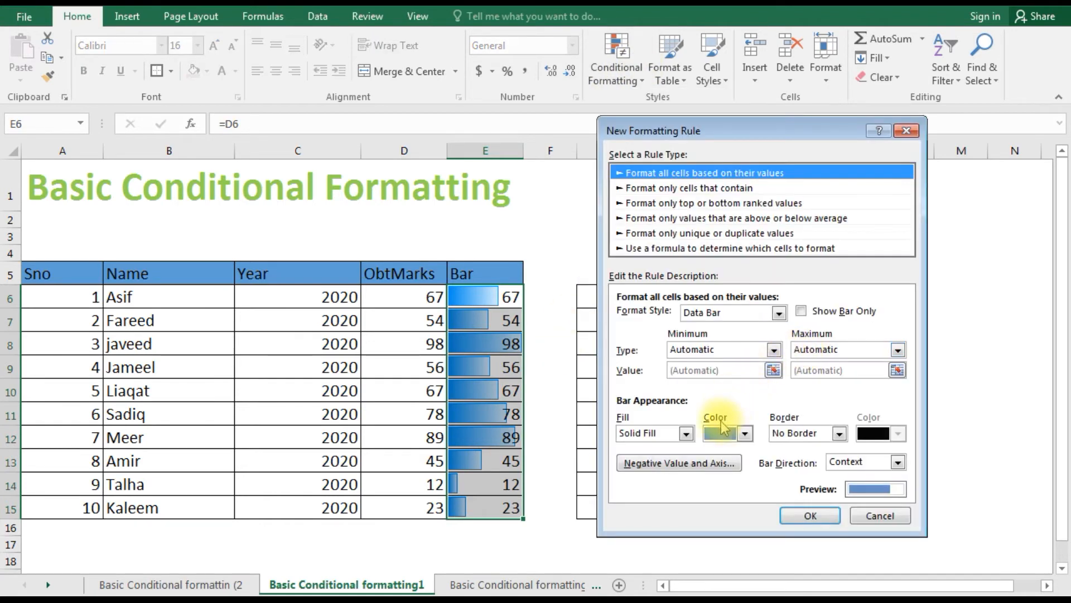
left_click(746, 434)
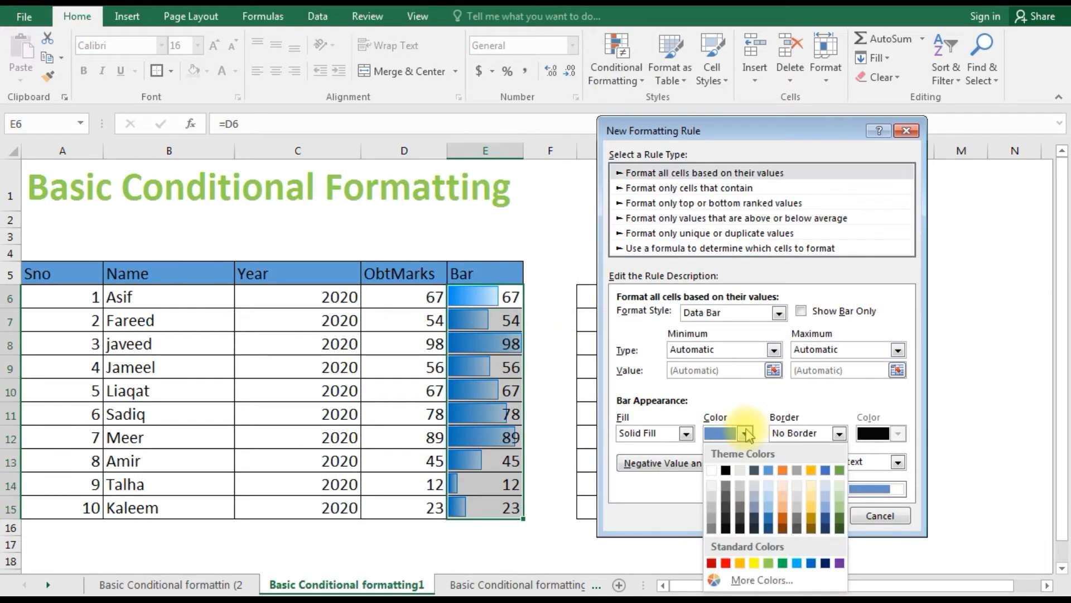
left_click(740, 563)
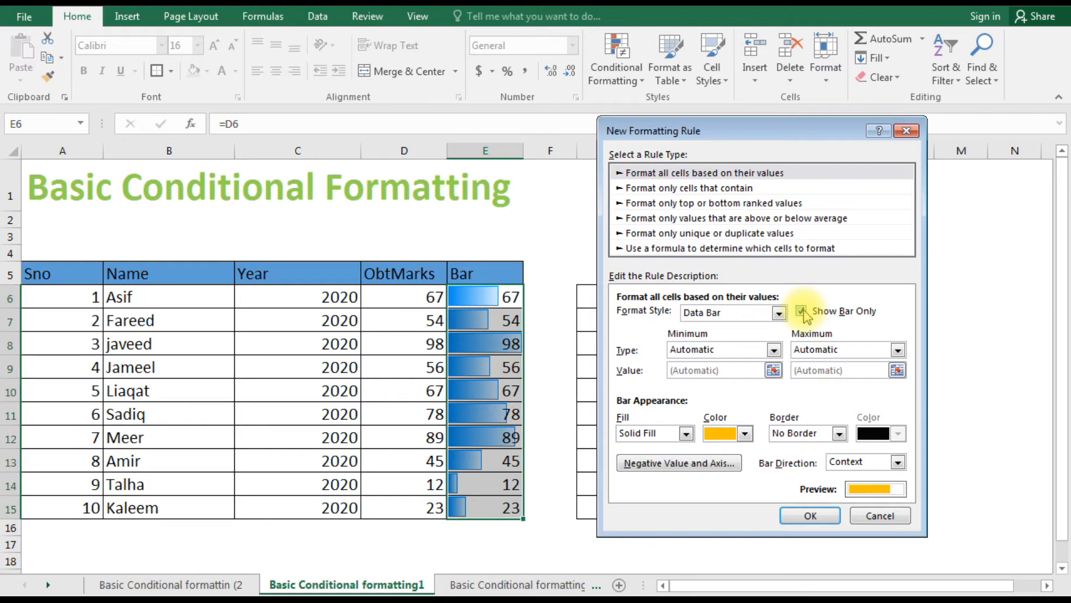
left_click(811, 513)
Preview the color scale options on the ObtMarks values in D6:D15 without applying one
left_click_drag(480, 291, 479, 520)
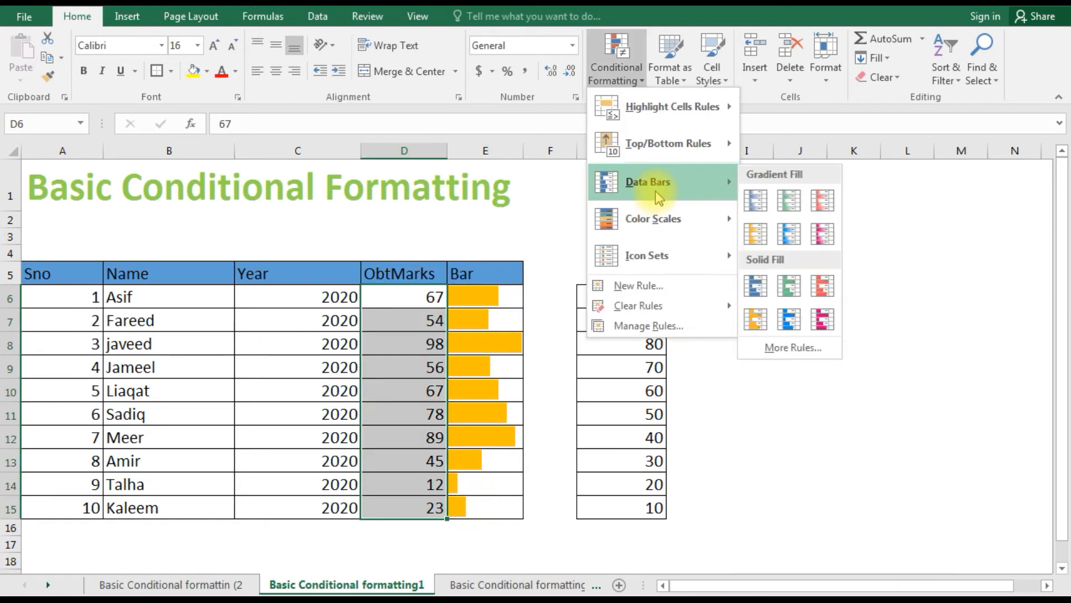
mouse_move(659, 226)
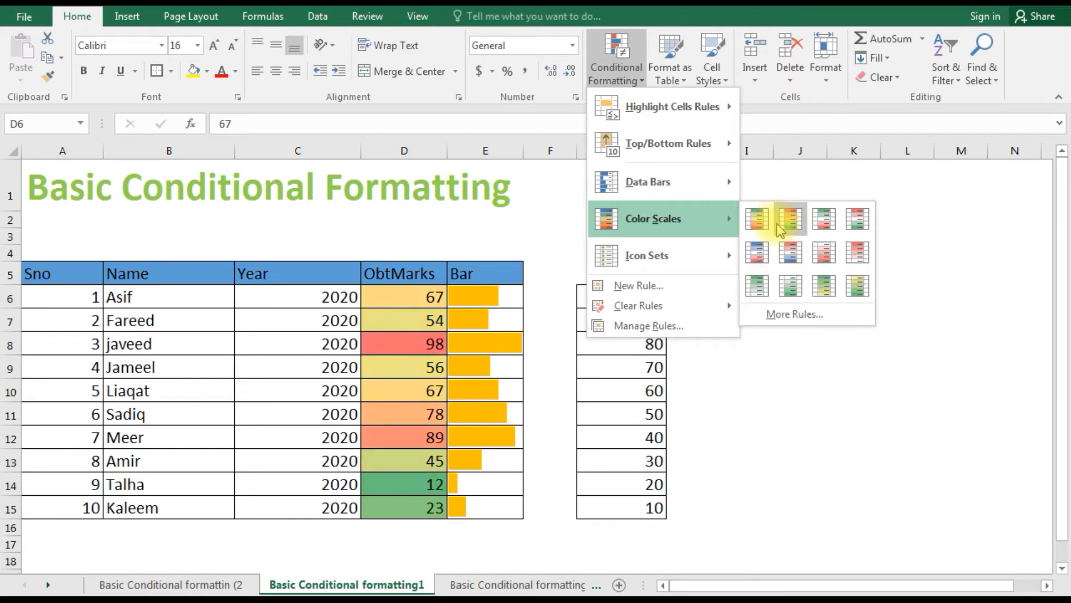
left_click(43, 292)
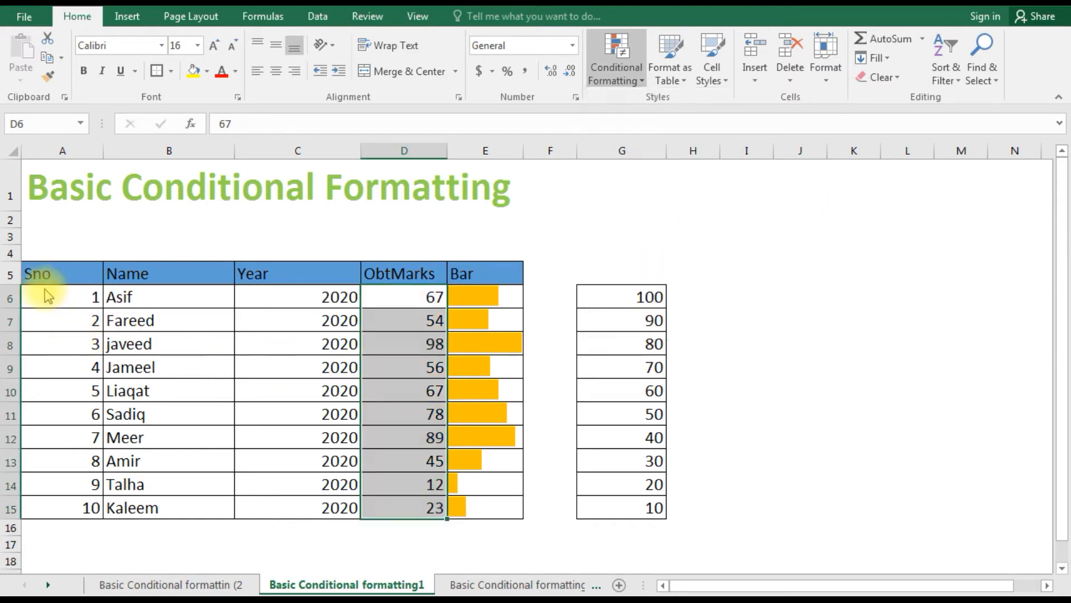
Apply a green-yellow-red color scale to the Sno values in A6:A15, with green for the highest numbers
left_click_drag(72, 295, 56, 508)
left_click(621, 88)
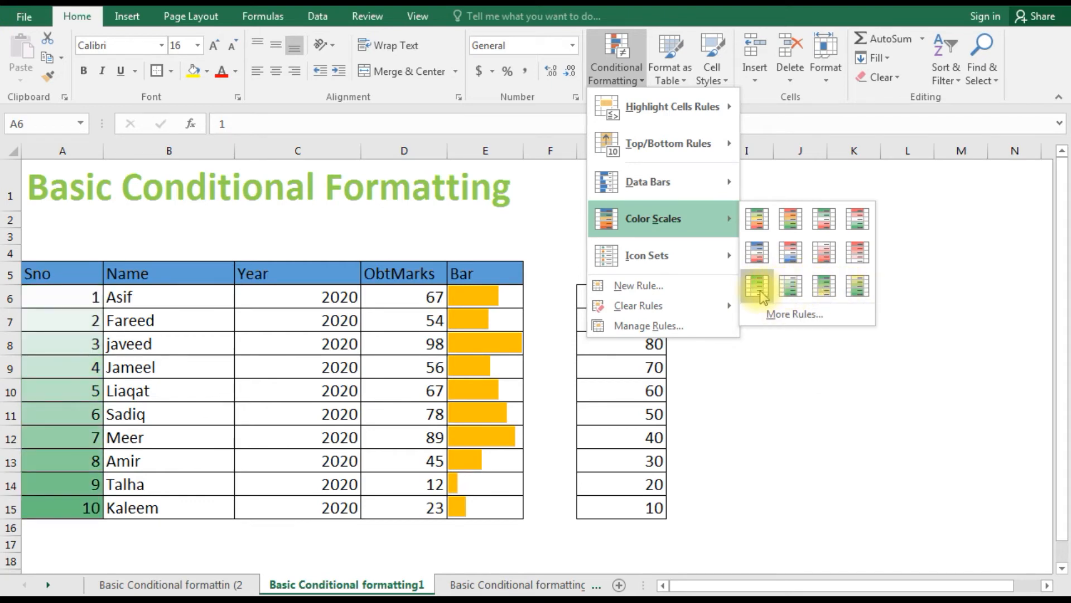
left_click(757, 219)
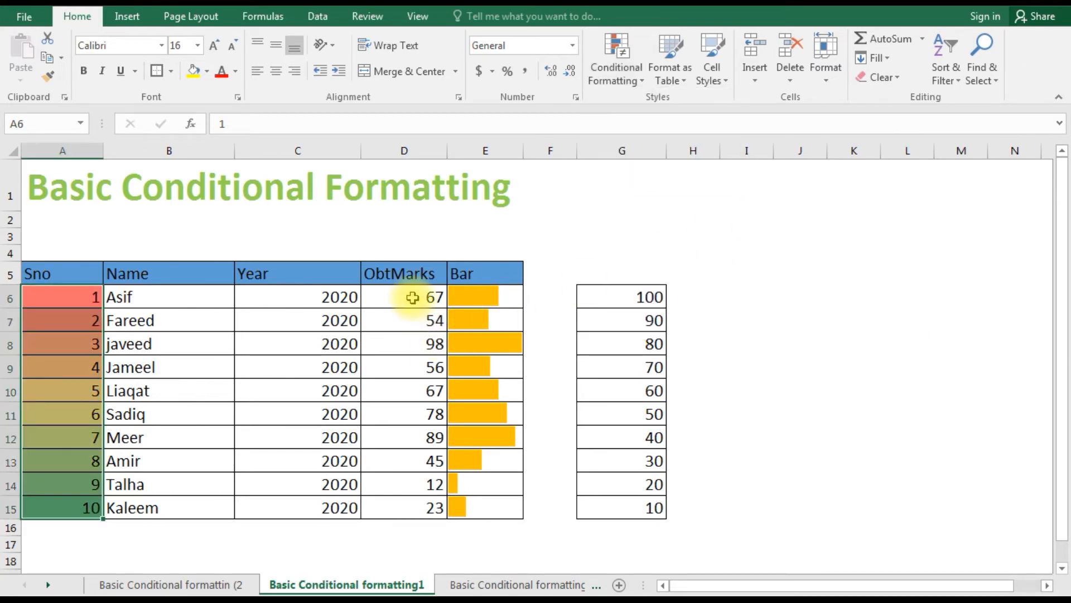
Clear the color scale rule from the selected Sno cells A6:A15
left_click(616, 81)
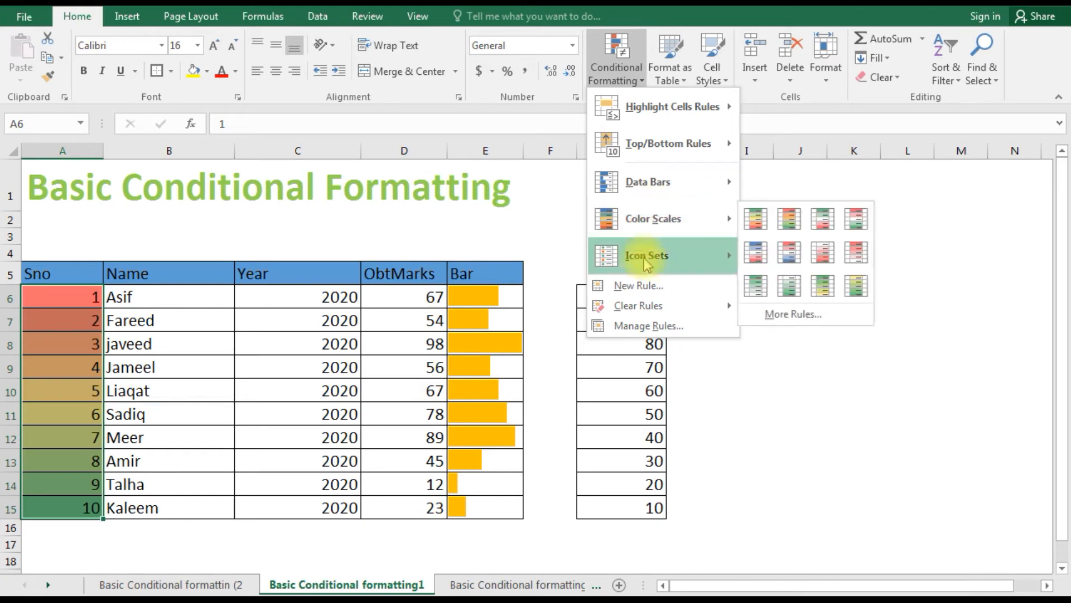
mouse_move(686, 307)
left_click(783, 310)
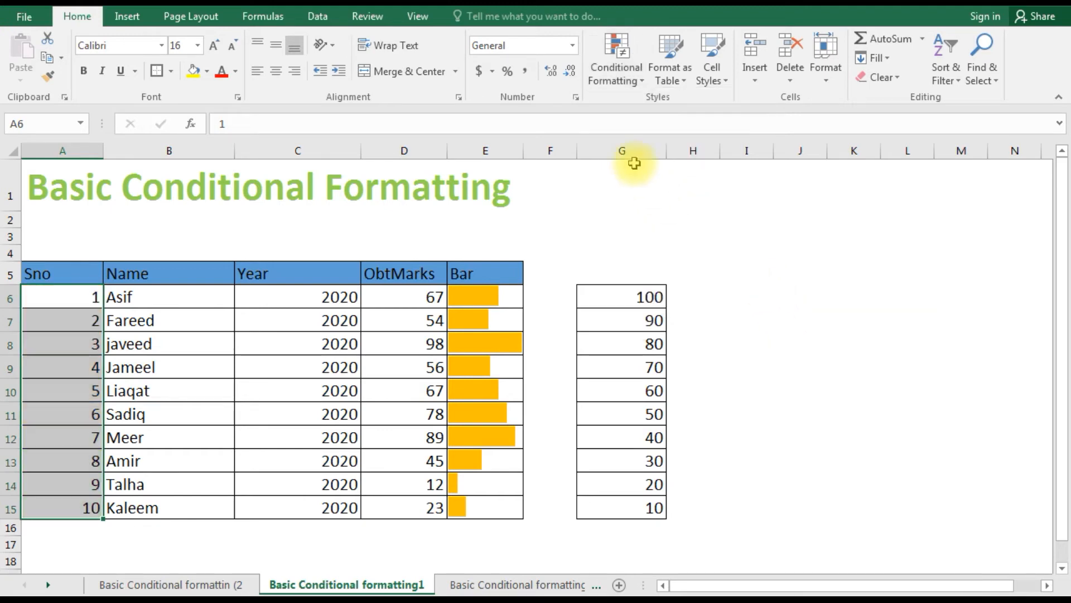
Apply the 3 Arrows (Colored) icon set to the Sno values and inspect each group of arrows
left_click(617, 84)
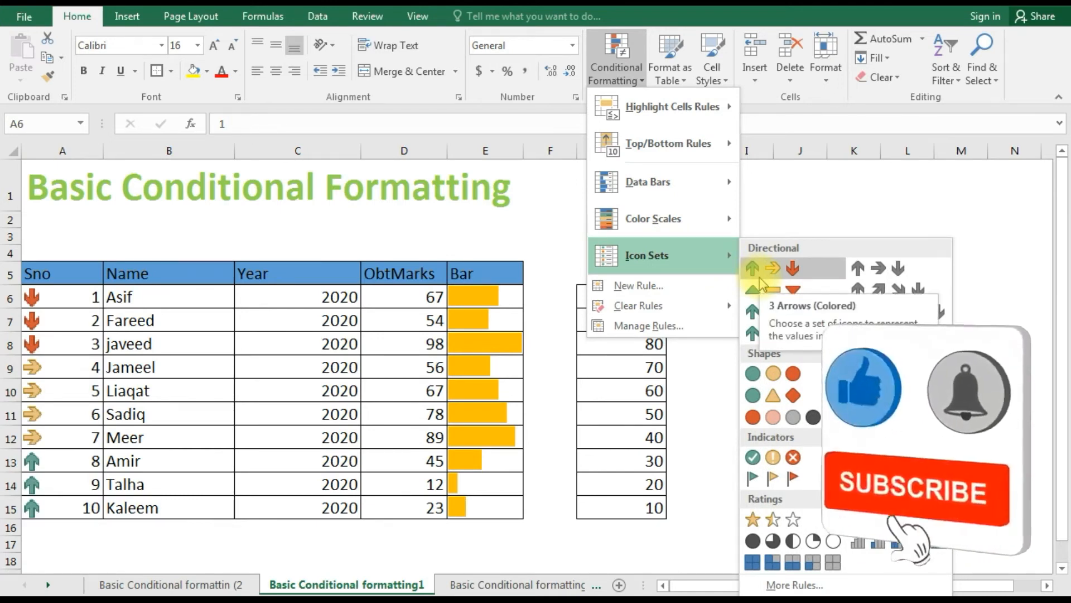
left_click(760, 279)
left_click_drag(61, 297, 69, 341)
left_click_drag(65, 378, 90, 432)
left_click_drag(66, 468, 54, 508)
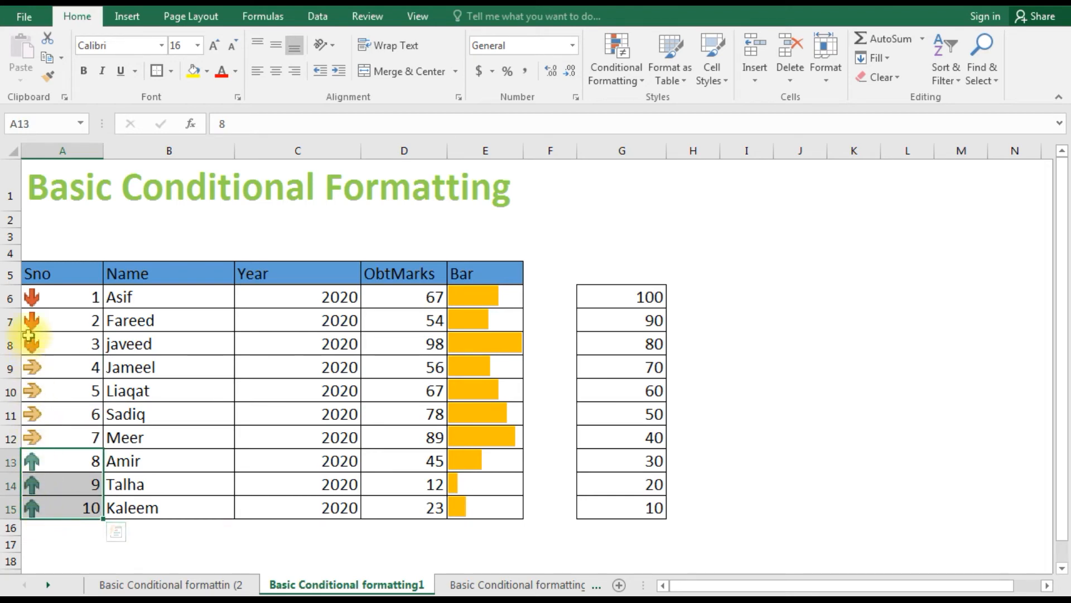
Change the icon set on the Sno values in A6:A15 to the five-level signal bar ratings
left_click_drag(35, 297, 43, 507)
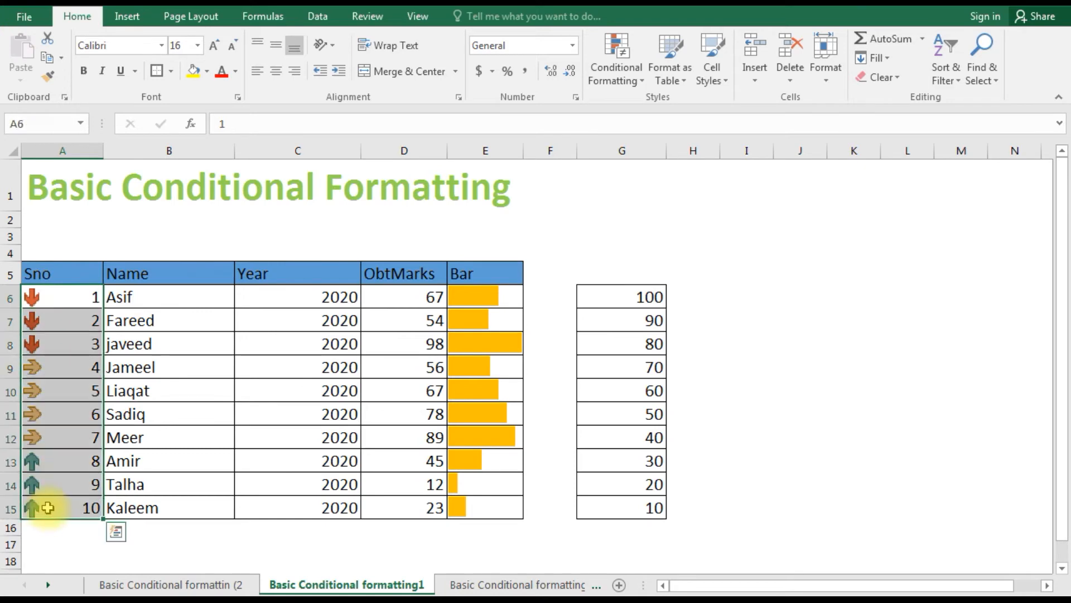
left_click(616, 66)
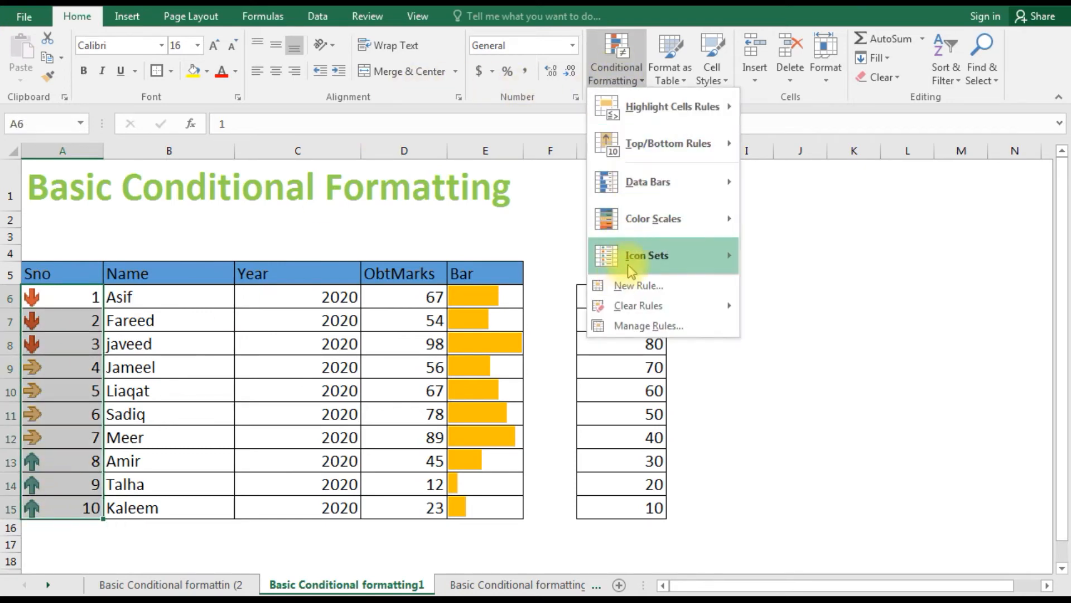
mouse_move(642, 257)
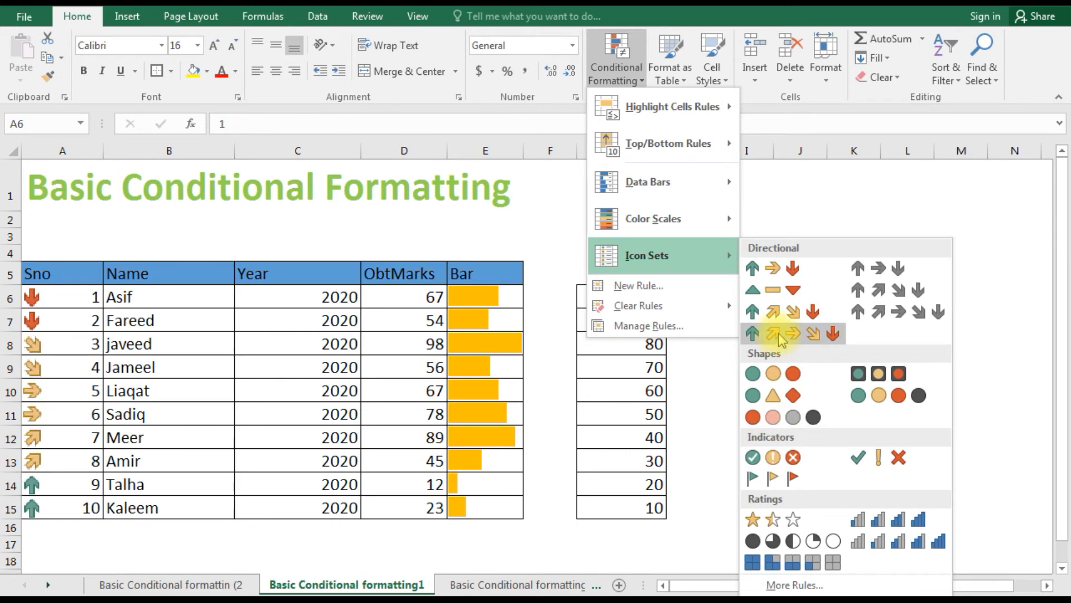
left_click(903, 541)
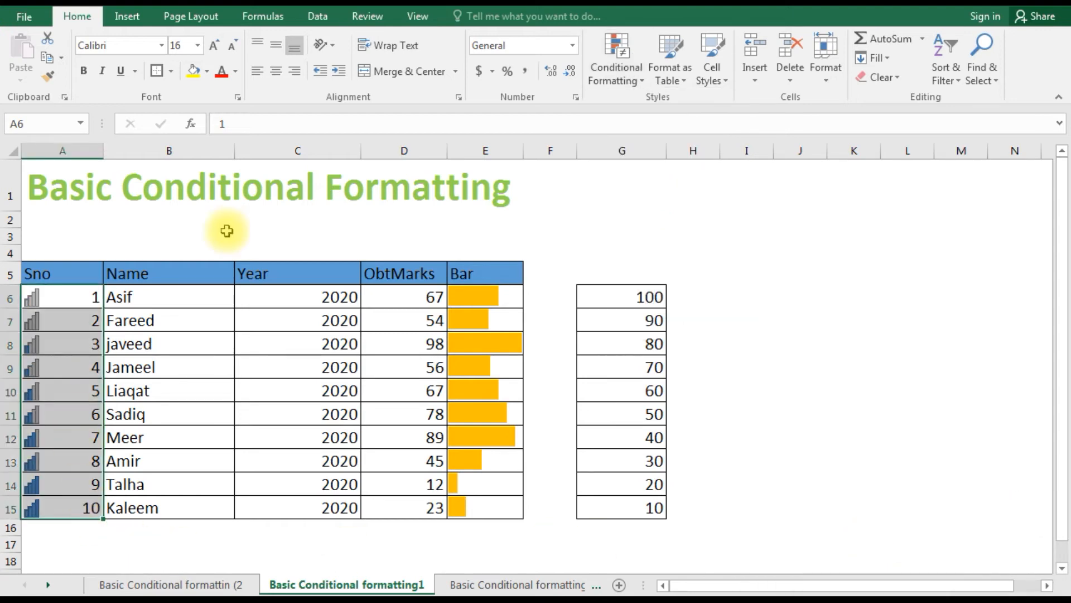
Switch to the Basic Conditional formatting sheet and examine its product table and the search box above it
left_click(623, 83)
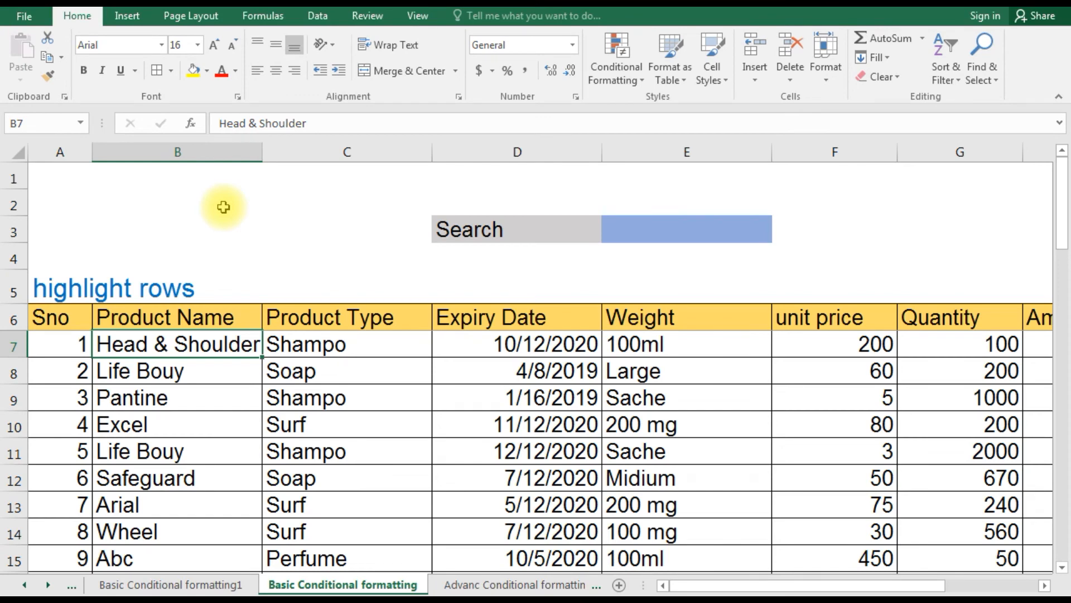
left_click(167, 394)
left_click(190, 338)
left_click(718, 231)
left_click(491, 230)
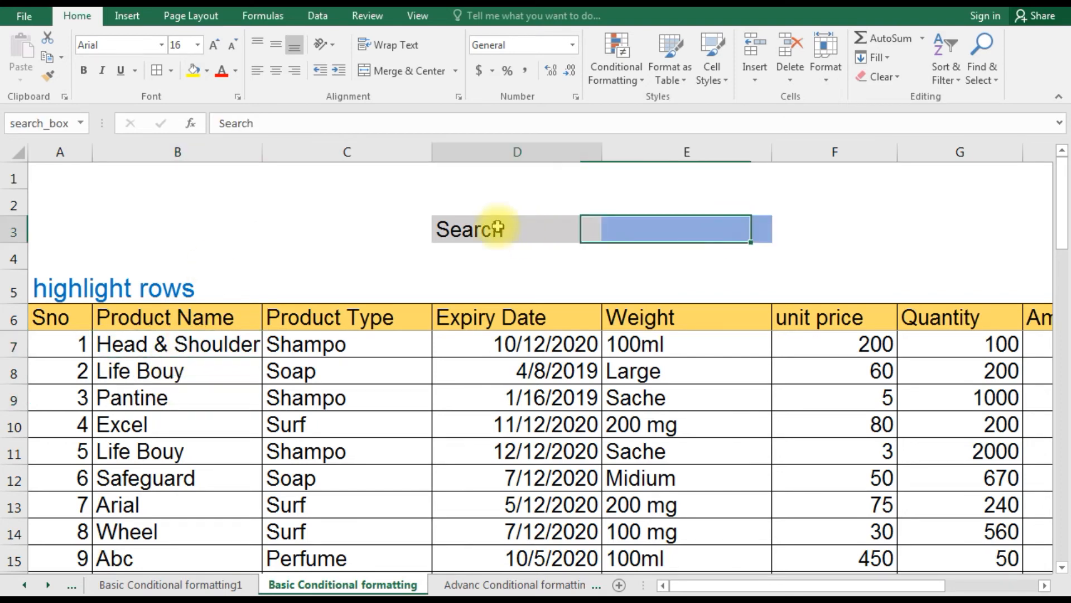
left_click(662, 232)
left_click(546, 237)
left_click(646, 232)
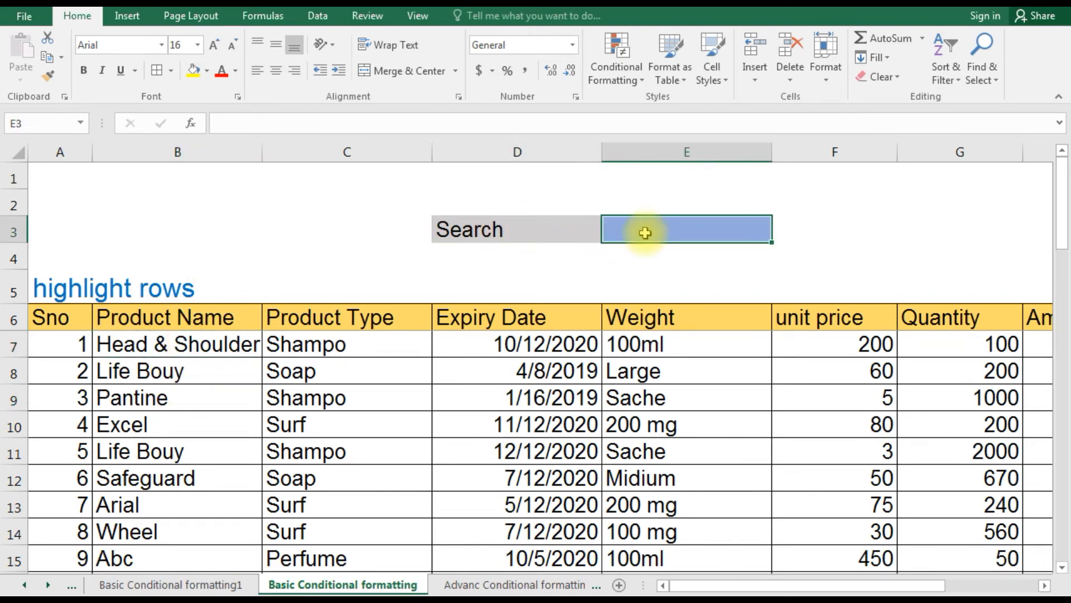
Start a formula-based conditional formatting rule for the Product Type values in C7:C45
left_click(345, 344)
key("ctrl+shift+Down")
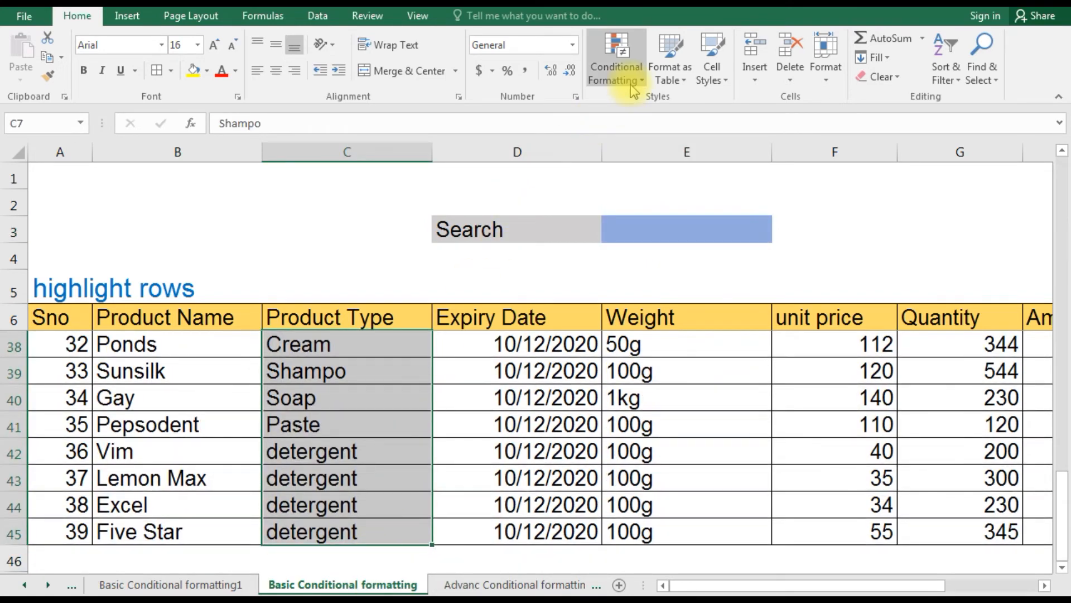
left_click(617, 73)
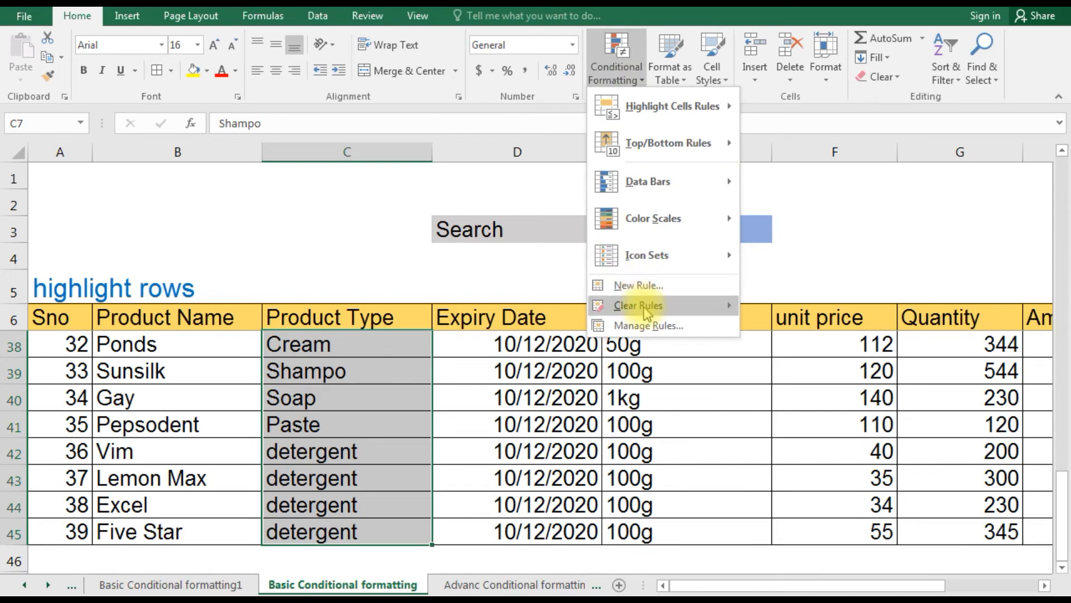
left_click(642, 284)
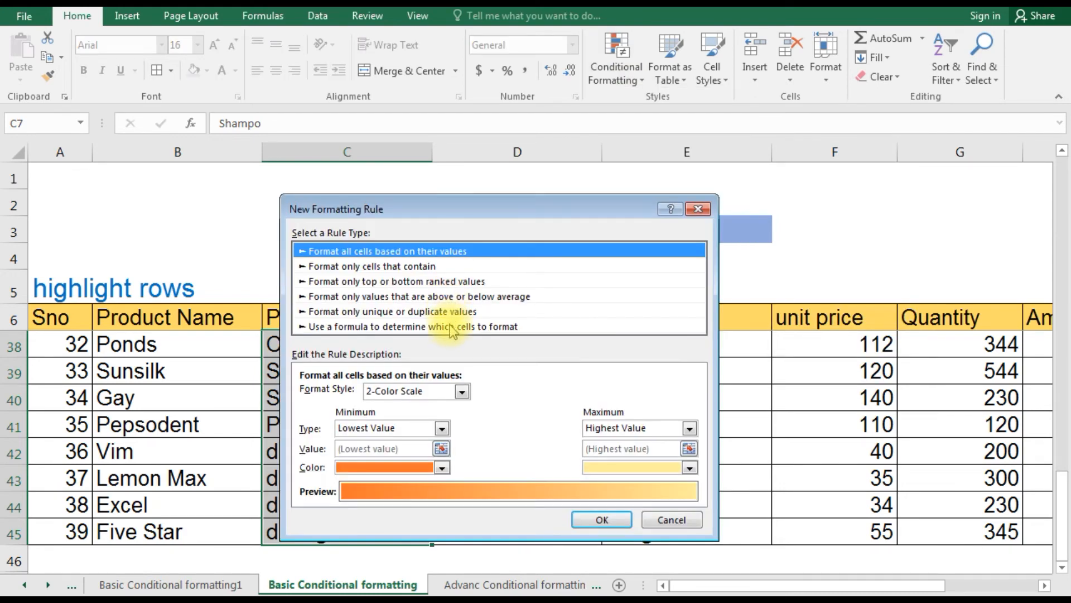
left_click(452, 327)
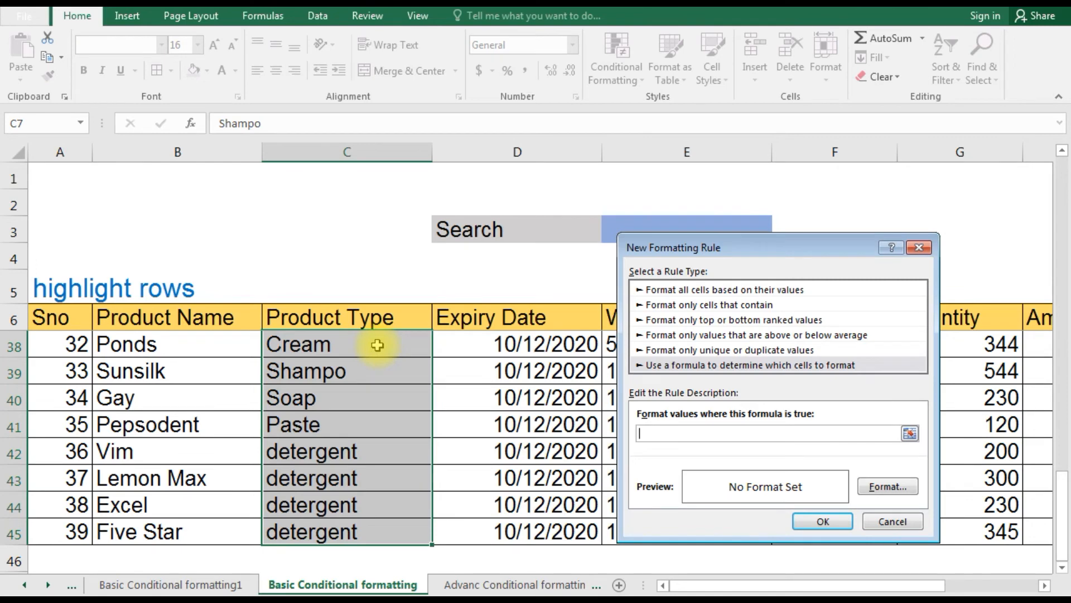
Enter the rule formula =$C7=$E$3, comparing each product type with the search cell
left_click(670, 434)
key("BackSpace")
key("BackSpace")
type("7")
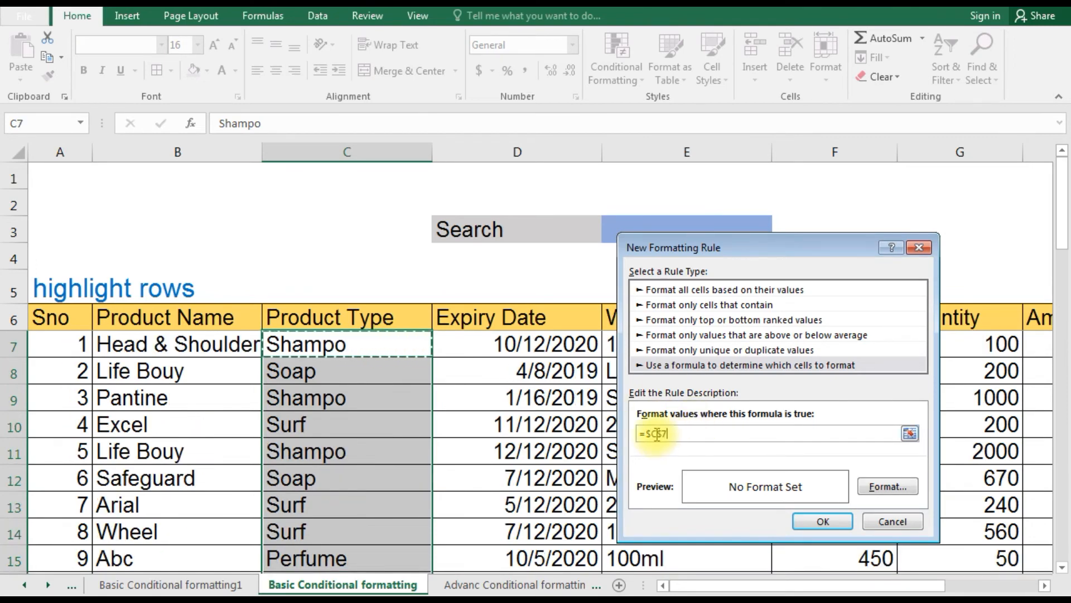
left_click(692, 434)
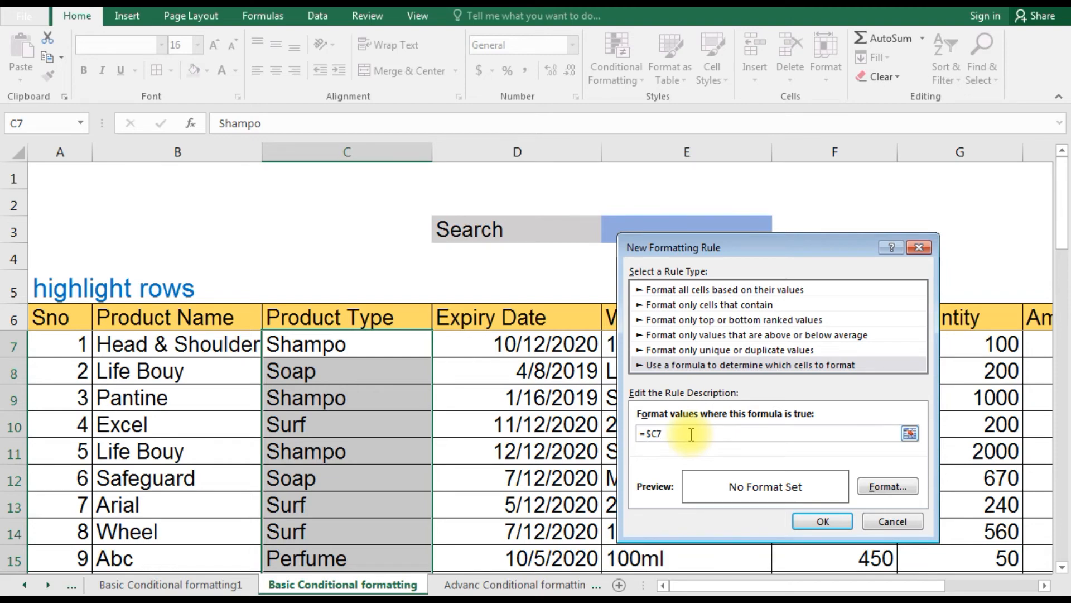
left_click_drag(672, 248, 174, 288)
left_click(689, 227)
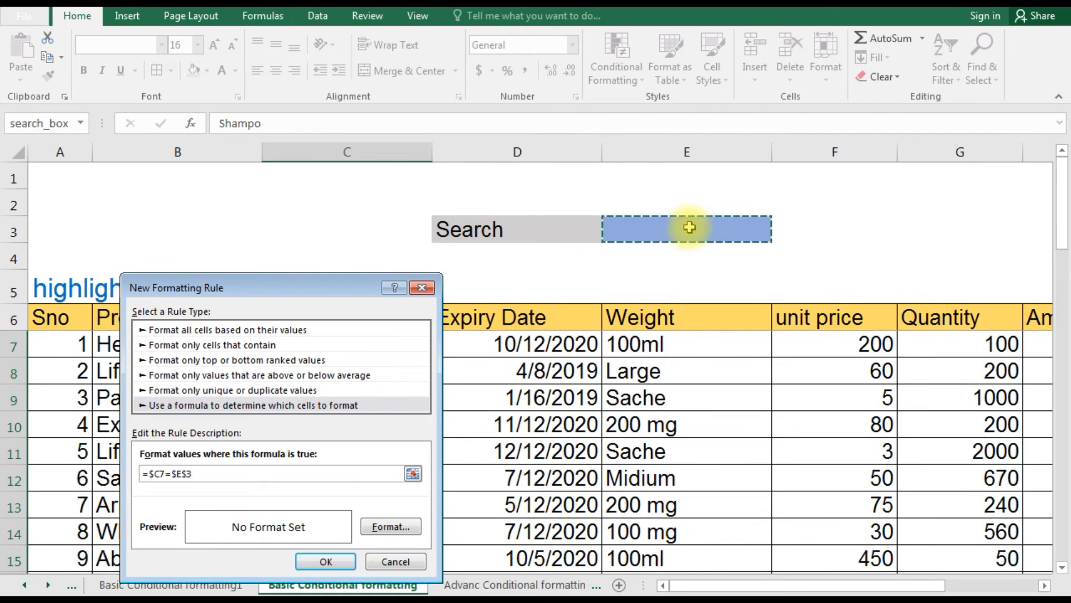
left_click_drag(289, 287, 293, 191)
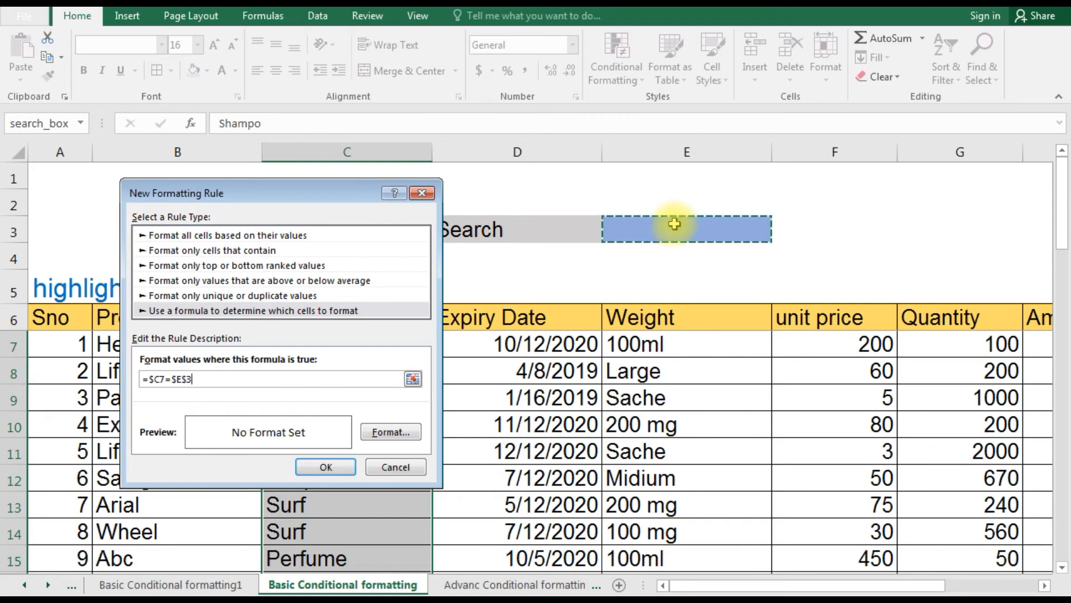
Give the Product Type rule a yellow background fill and apply it
left_click(391, 433)
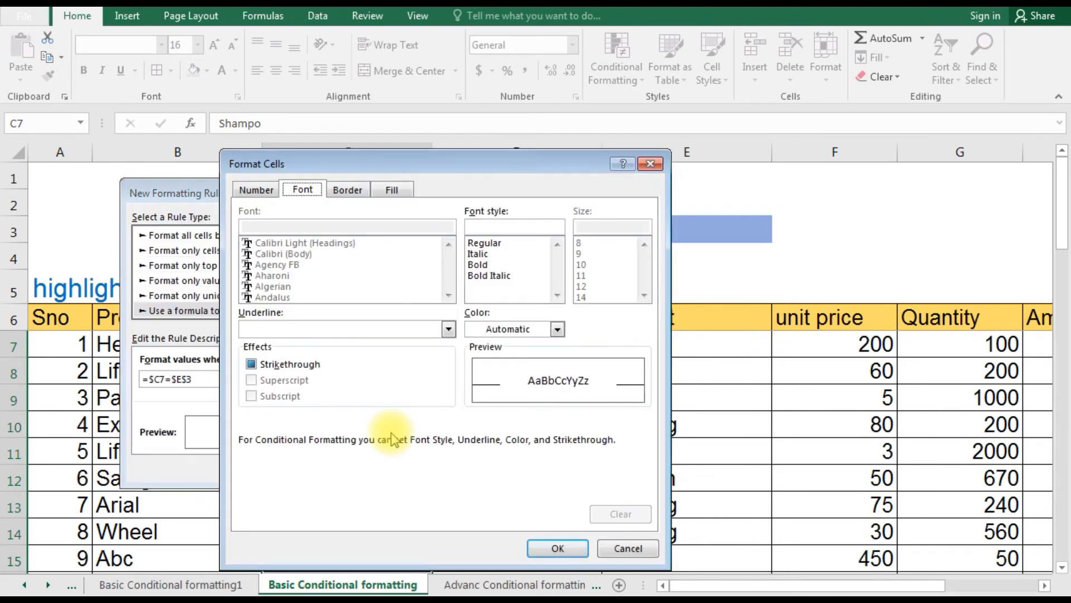
left_click(391, 190)
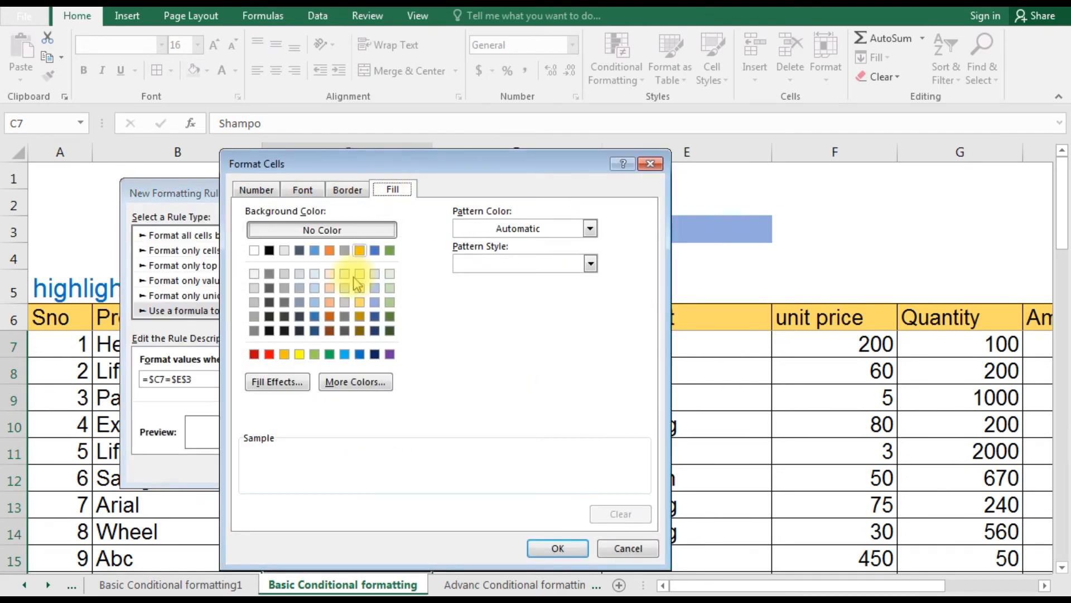
left_click(299, 354)
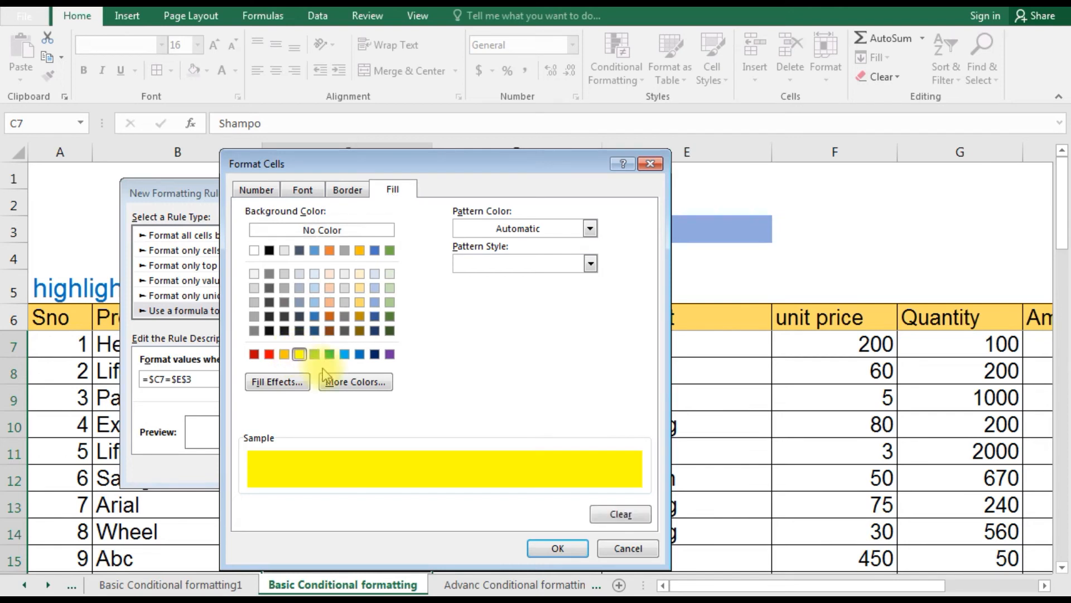
left_click(557, 549)
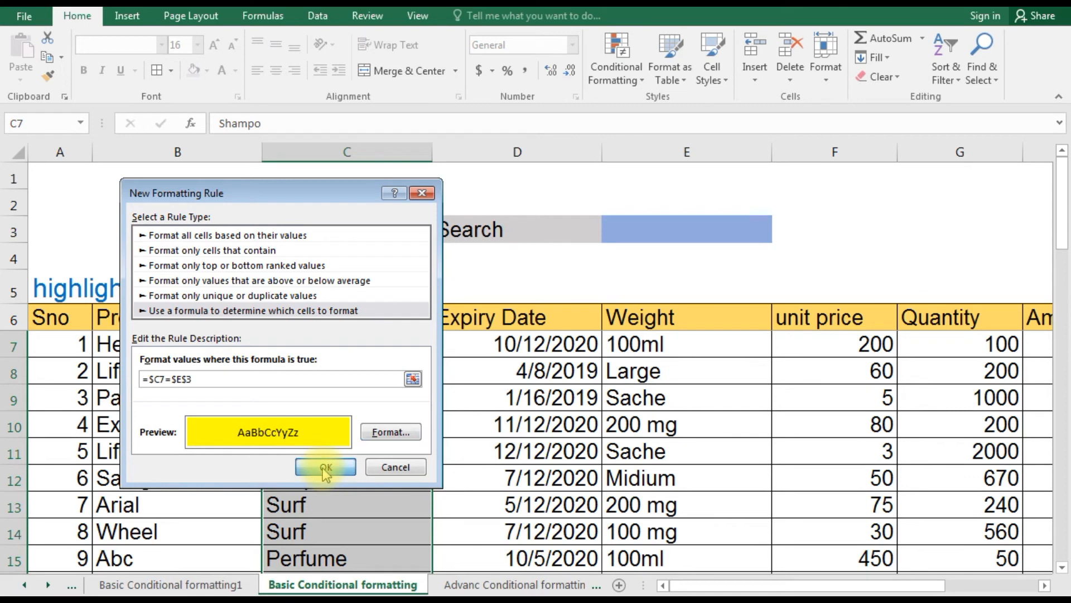
left_click(326, 467)
Test the highlighting by entering soap in search cell E3 and replacing it with surf
left_click(632, 227)
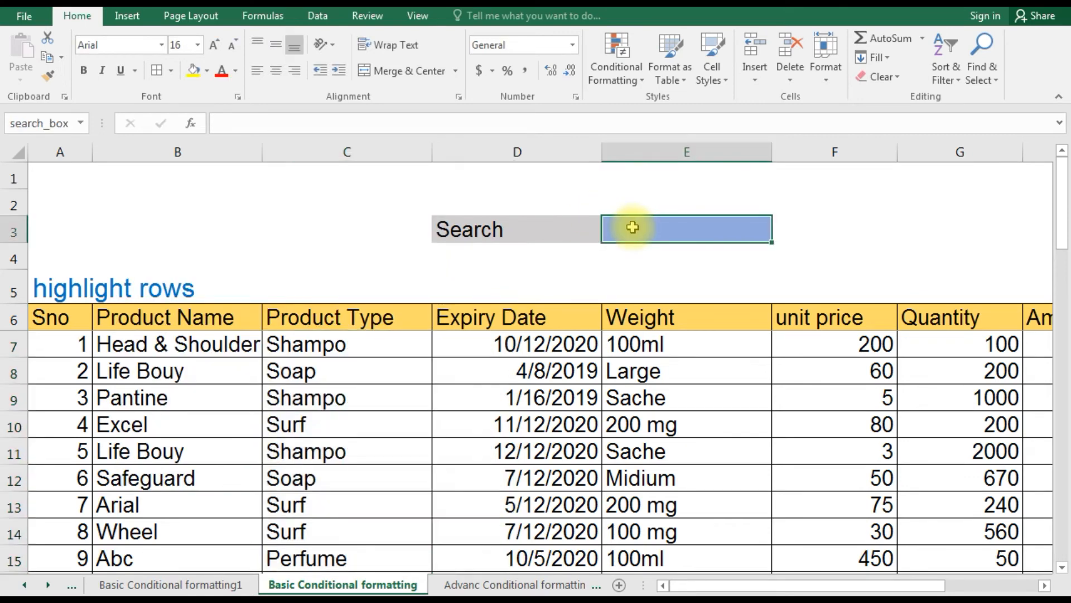
type("soap")
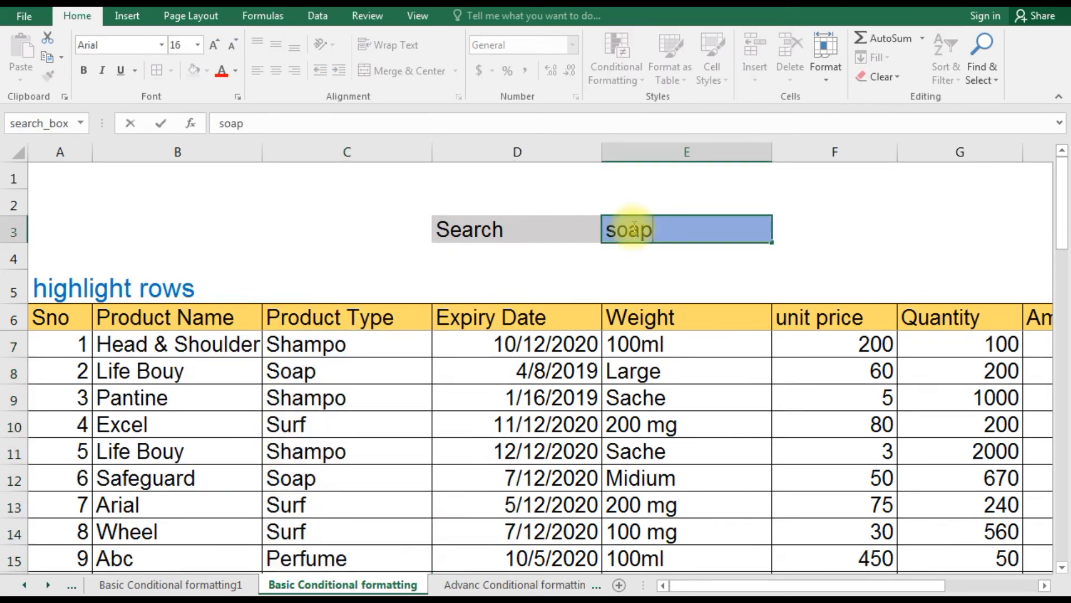
key("Return")
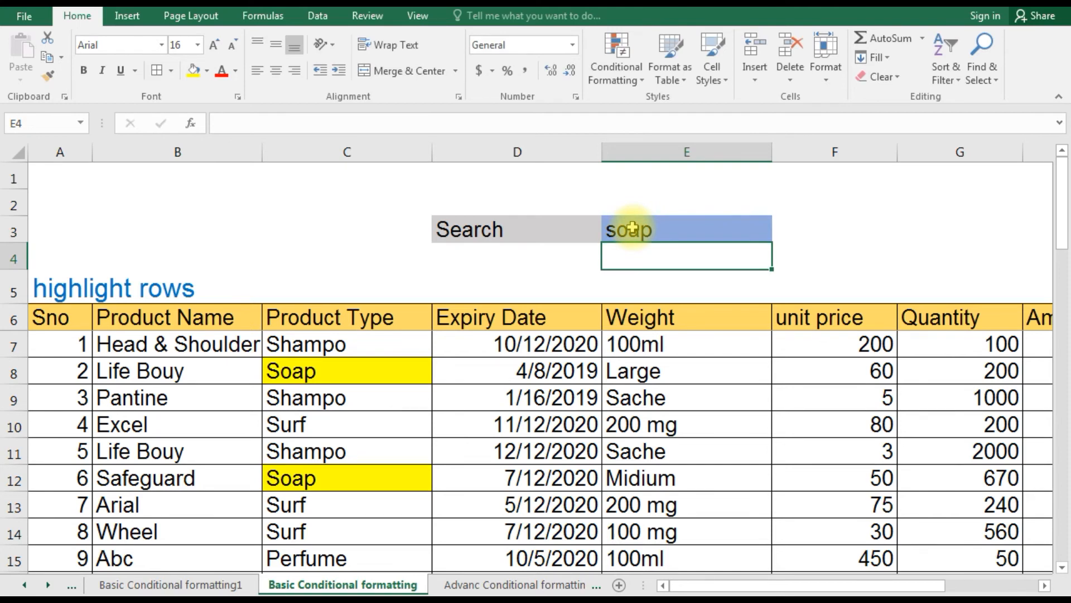
left_click(633, 227)
type("surf")
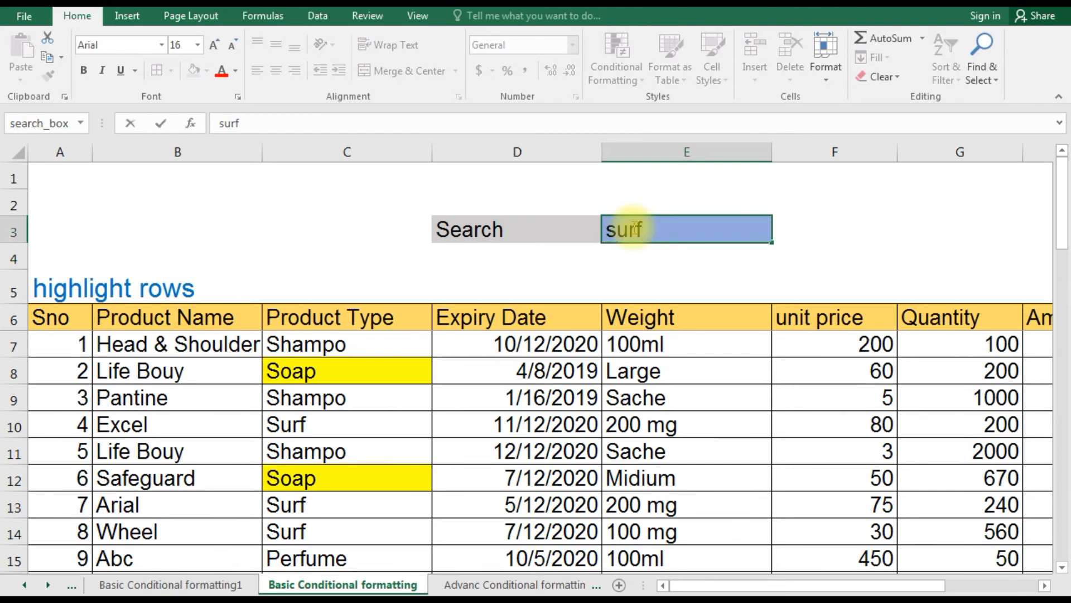
key("Return")
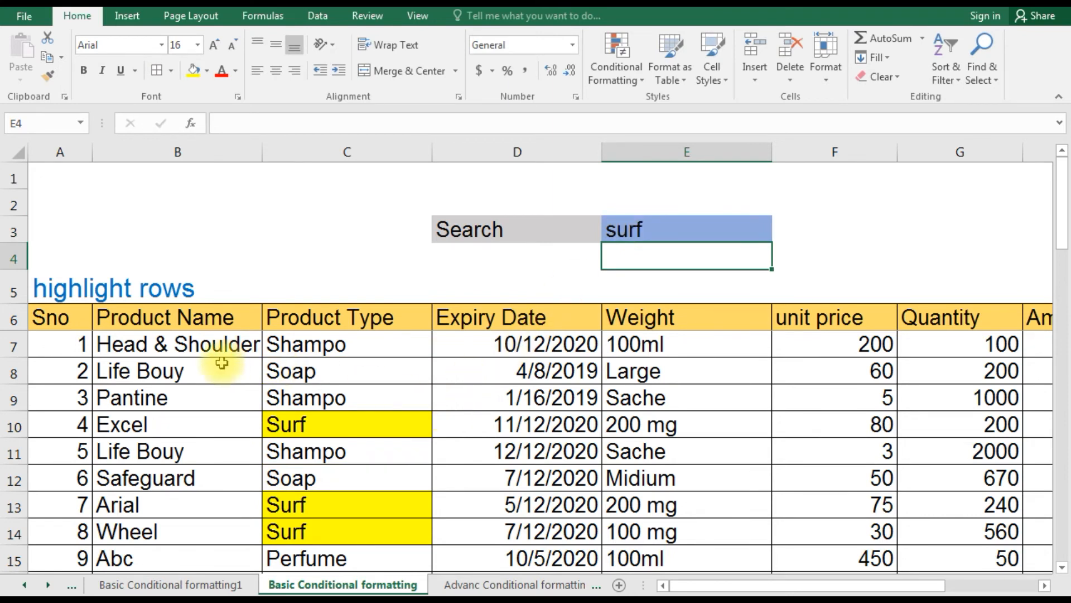
Clear the conditional formatting rules from the entire sheet
left_click_drag(84, 346, 919, 408)
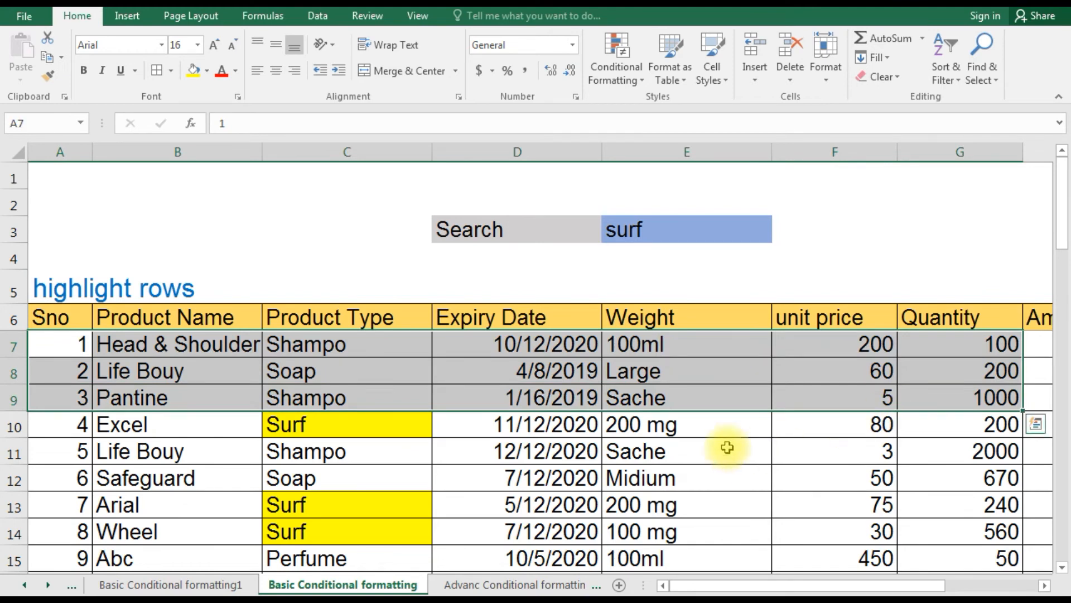
left_click(324, 432)
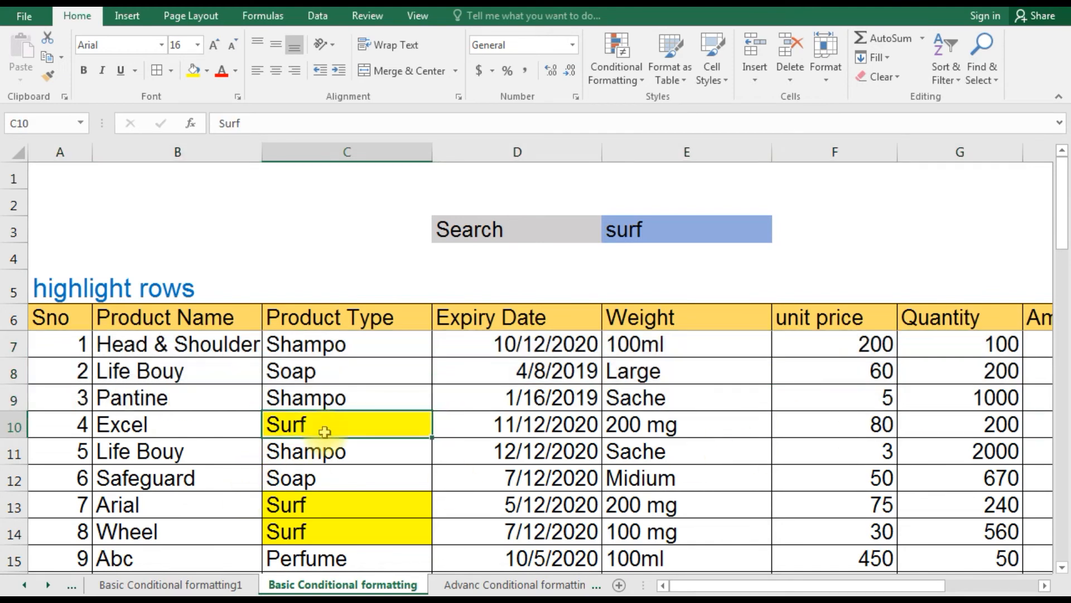
left_click(642, 228)
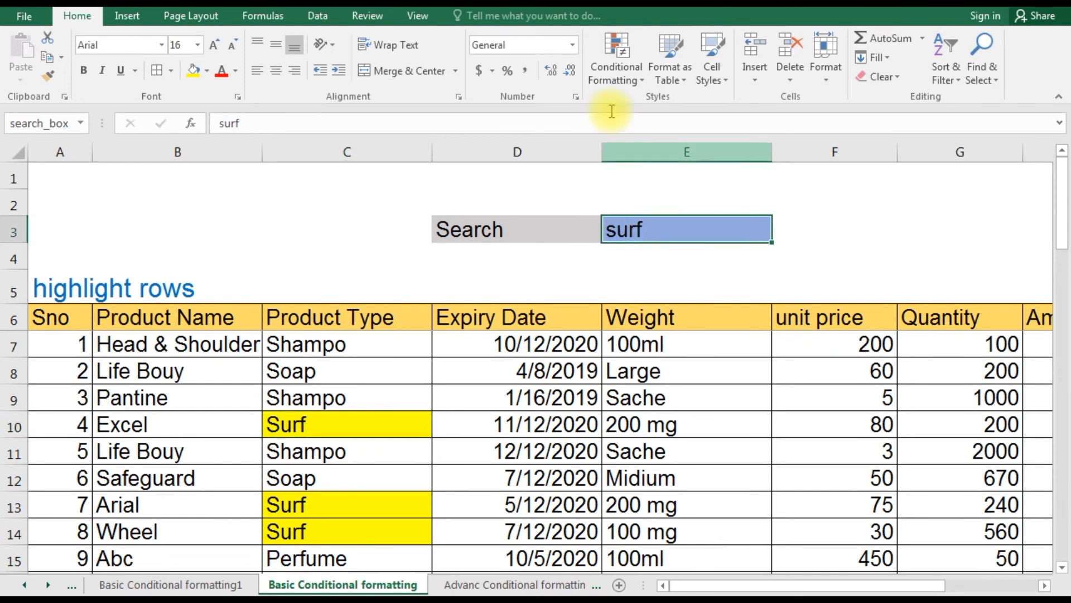
left_click(617, 80)
left_click(379, 402)
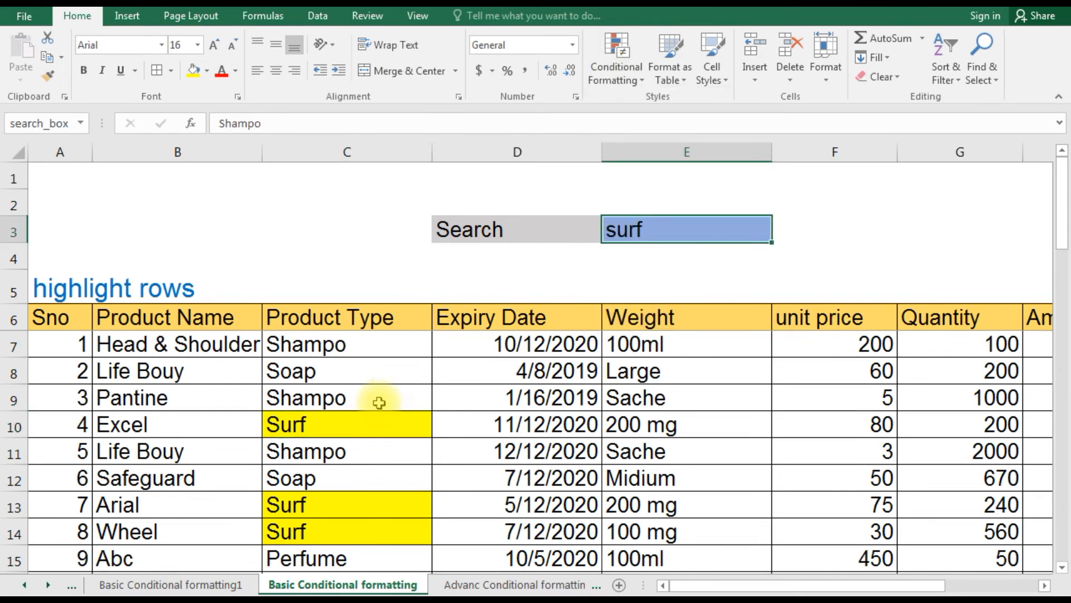
left_click(617, 51)
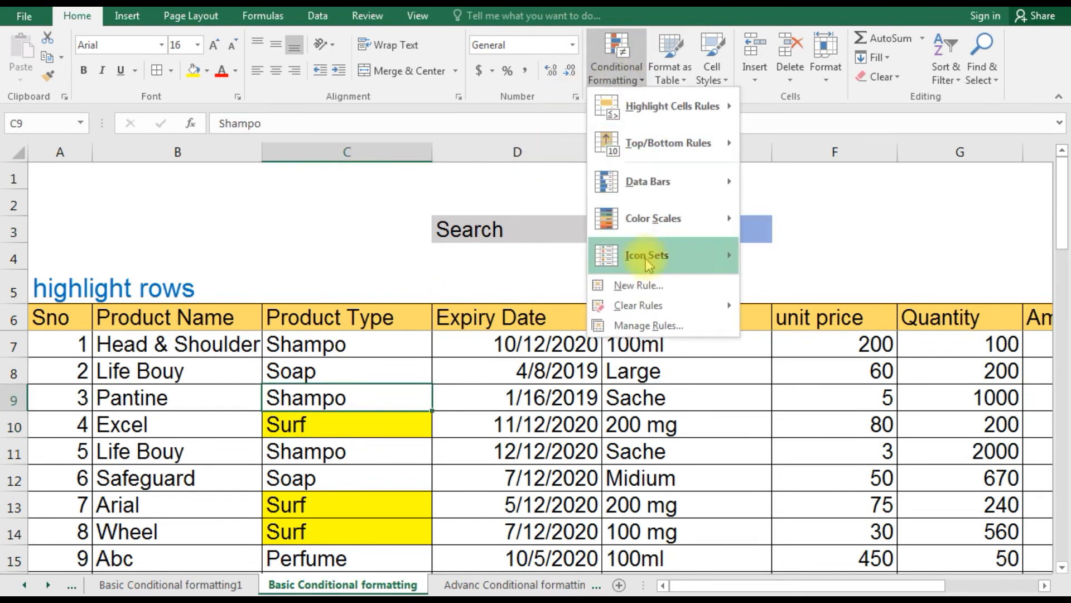
mouse_move(696, 307)
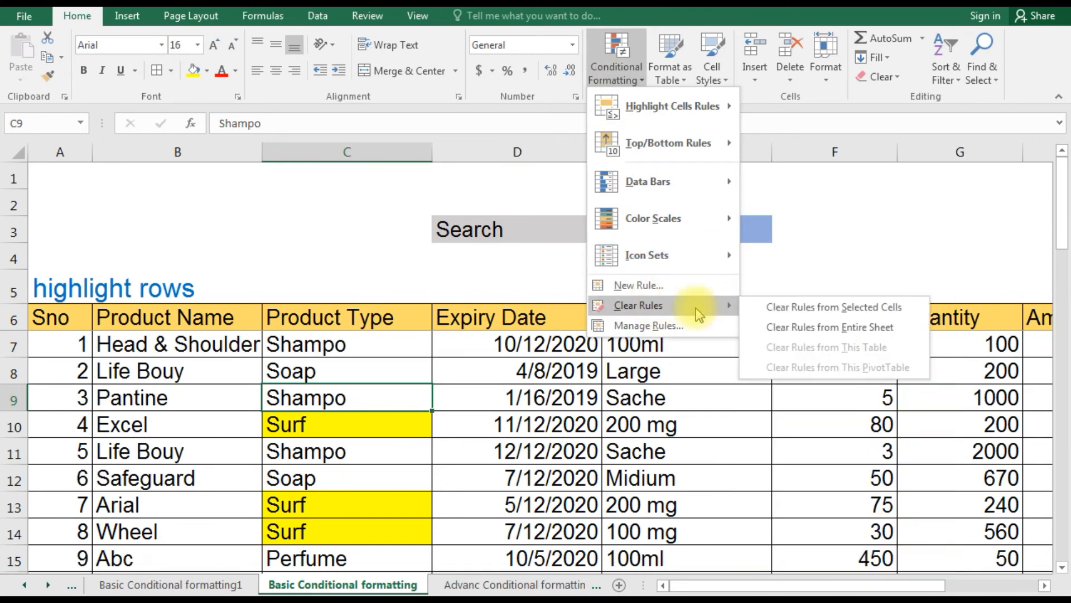
left_click(791, 329)
left_click(275, 429)
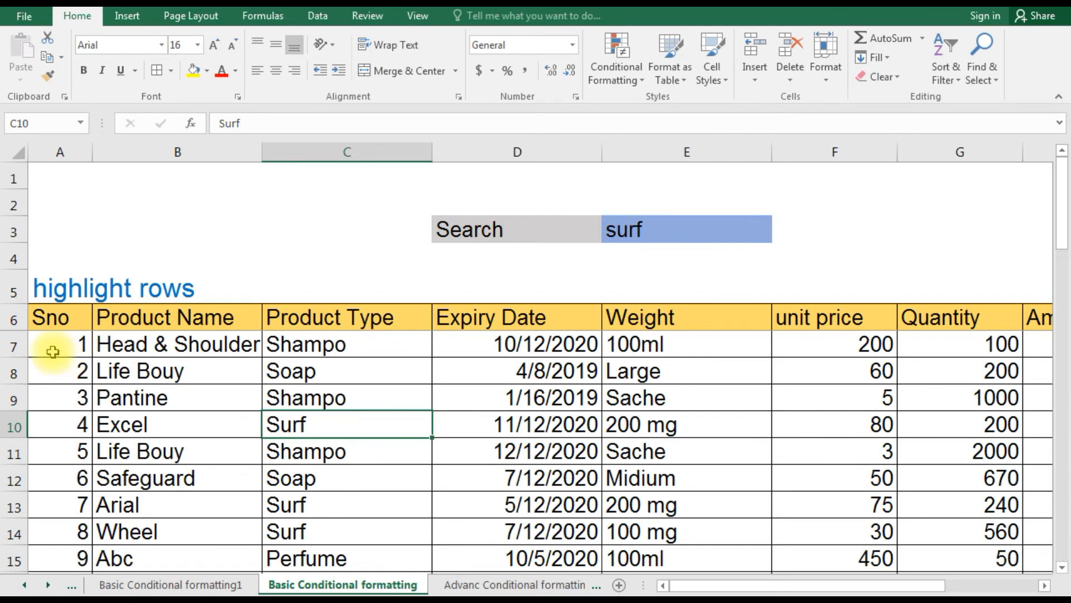
Start a formula-based conditional formatting rule for all product rows, from A7 across to the Amount column
left_click_drag(55, 350, 852, 524)
scroll(519, 459, "up", 10)
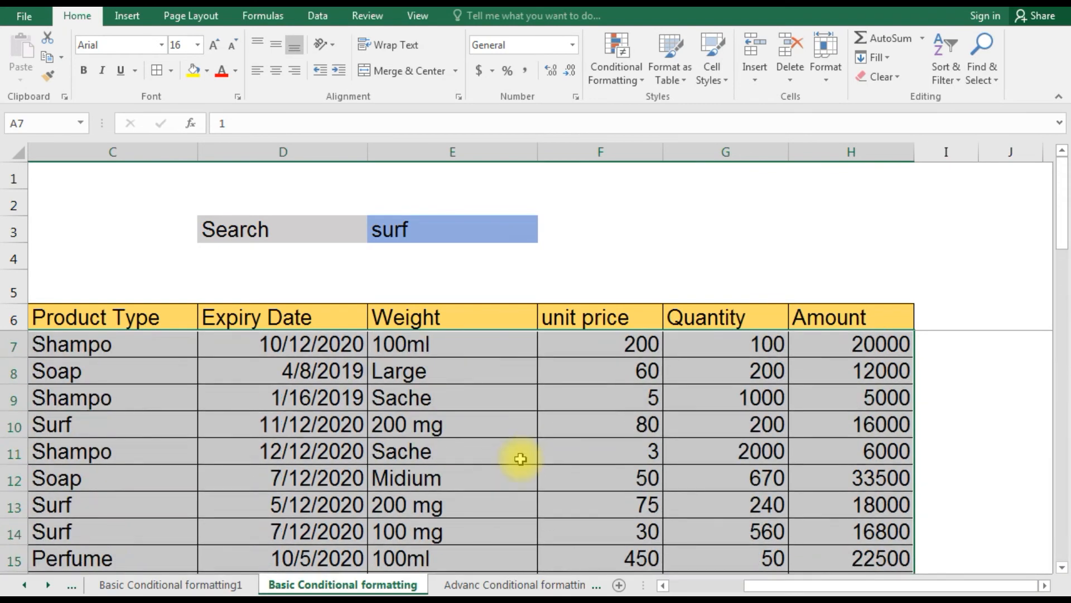
scroll(909, 566, "left", 2)
left_click(635, 74)
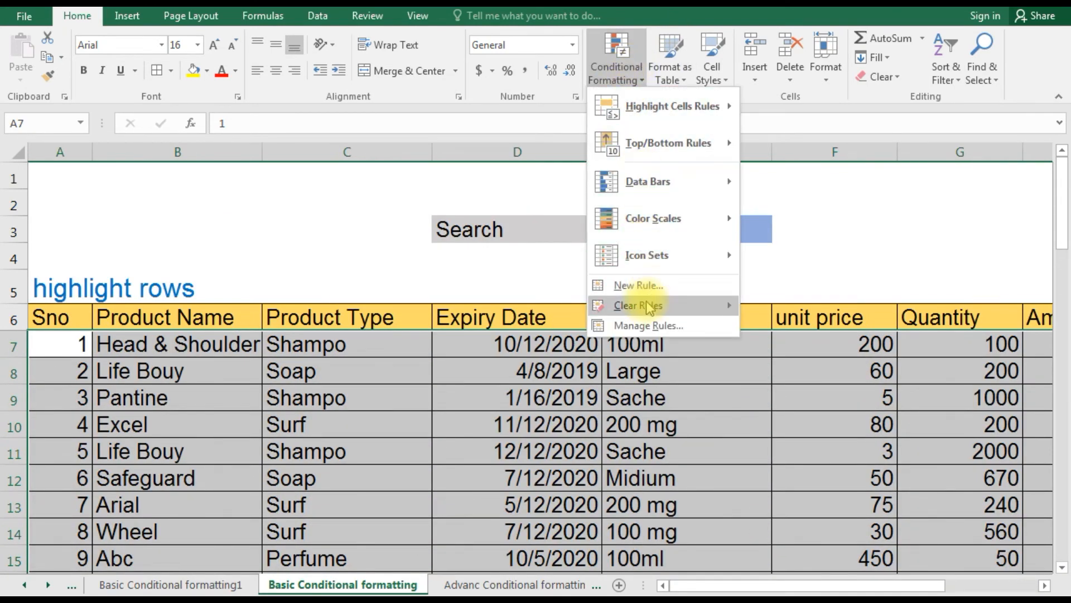
mouse_move(647, 308)
left_click(639, 285)
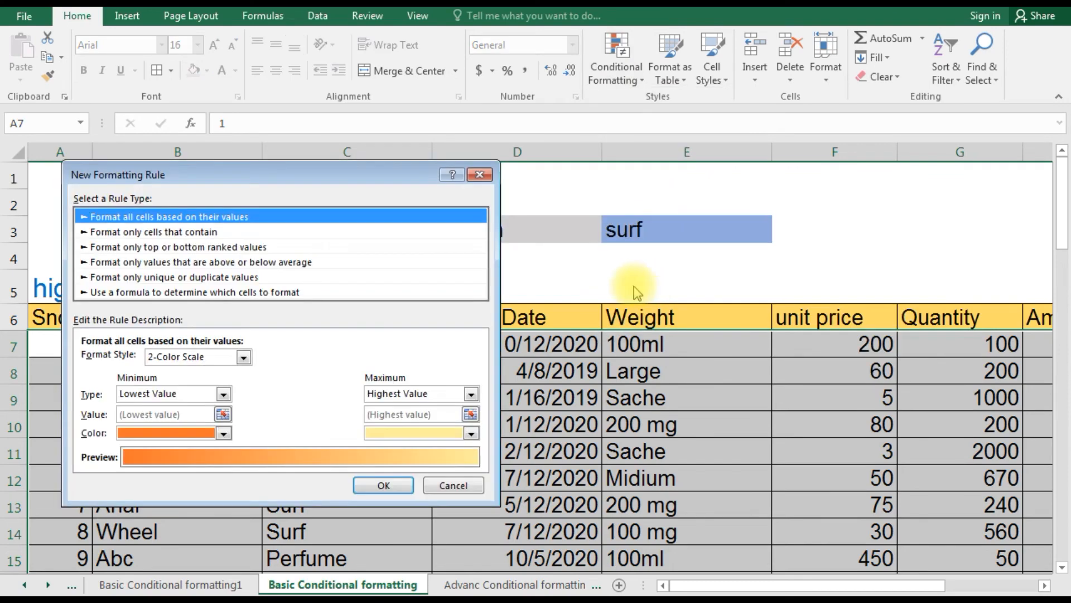
left_click_drag(346, 176, 789, 154)
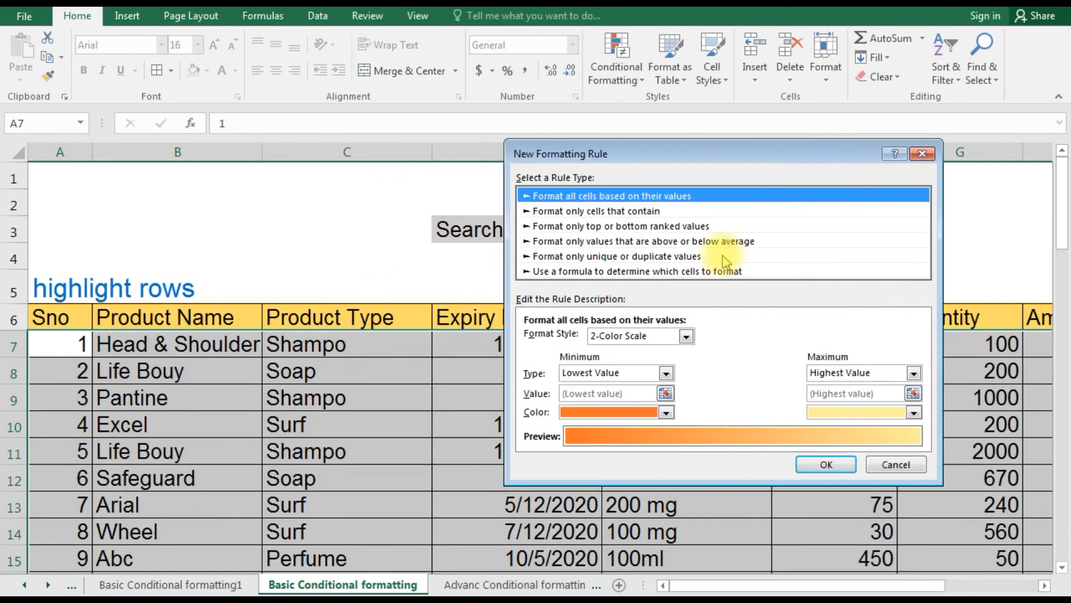
left_click(685, 271)
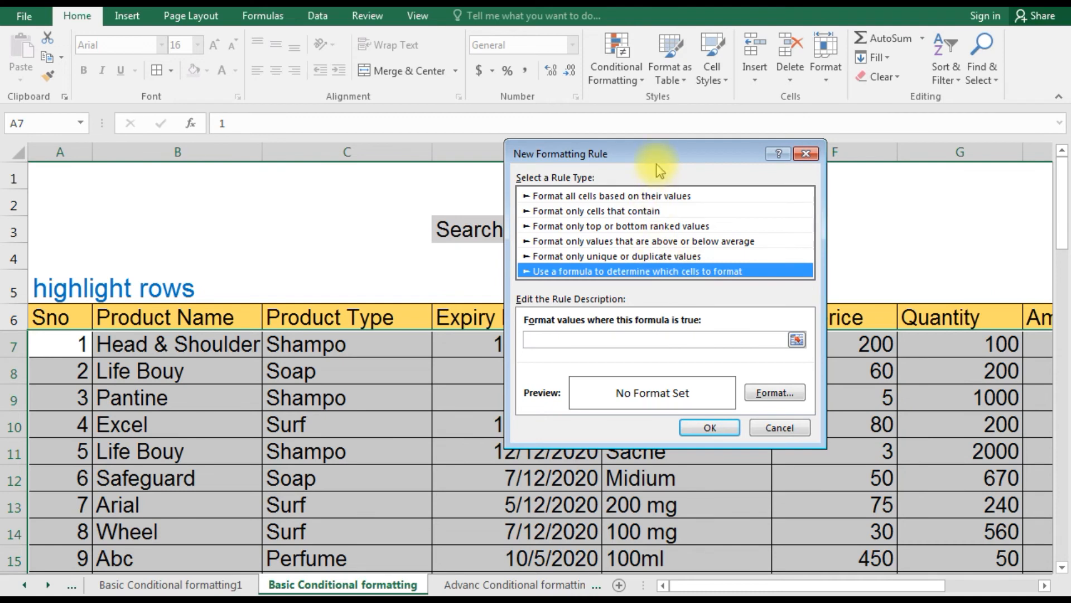
left_click_drag(661, 153, 377, 123)
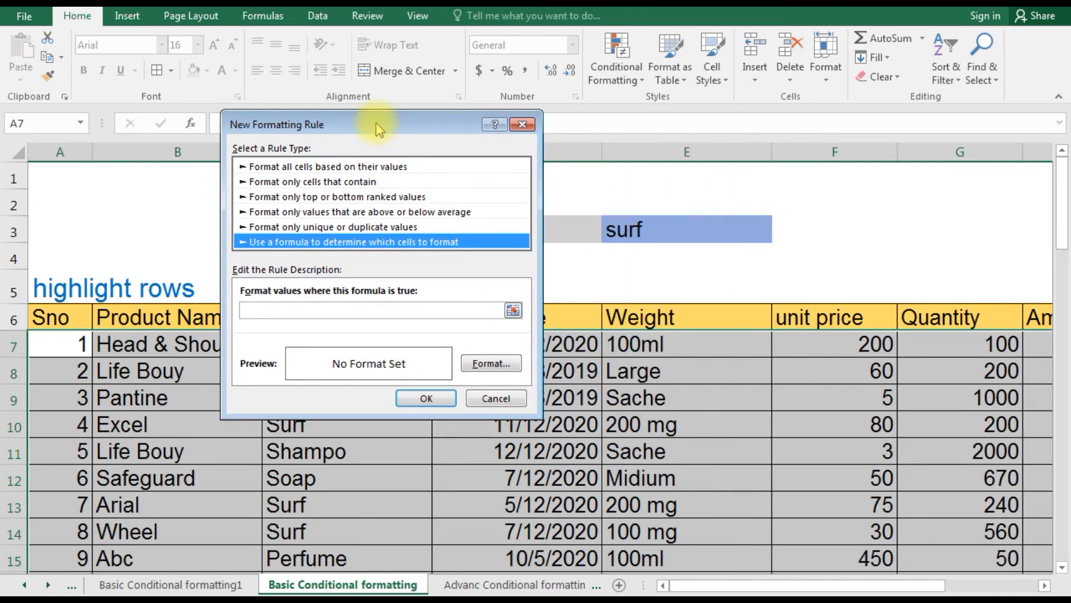
Enter =$C7=$E$3 as the whole-row rule's formula, locking only the column of the Product Type reference
left_click(314, 308)
left_click_drag(354, 124, 519, 73)
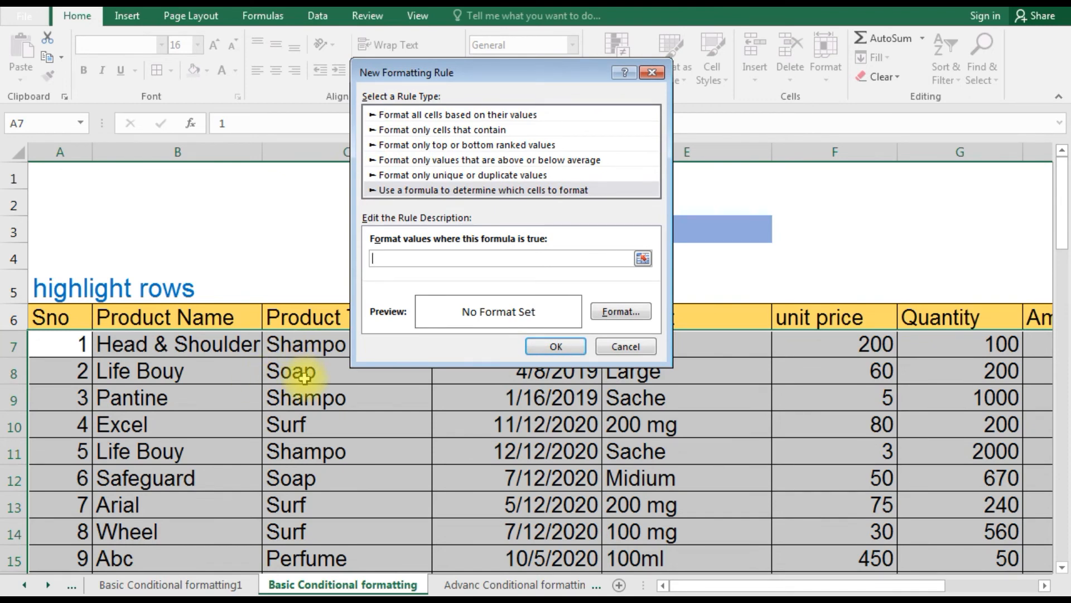
left_click(310, 346)
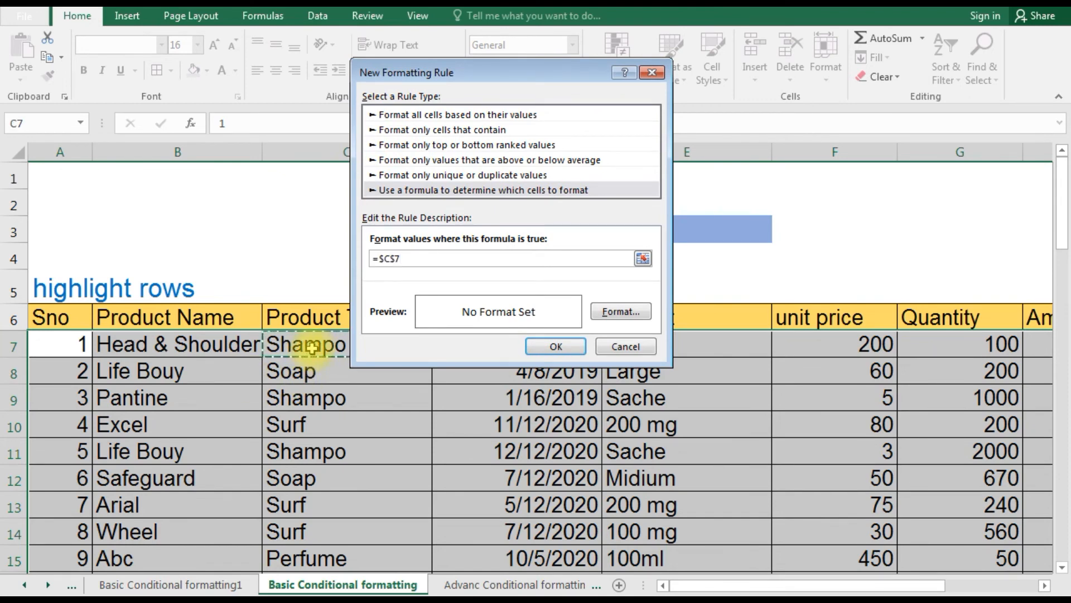
left_click(391, 258)
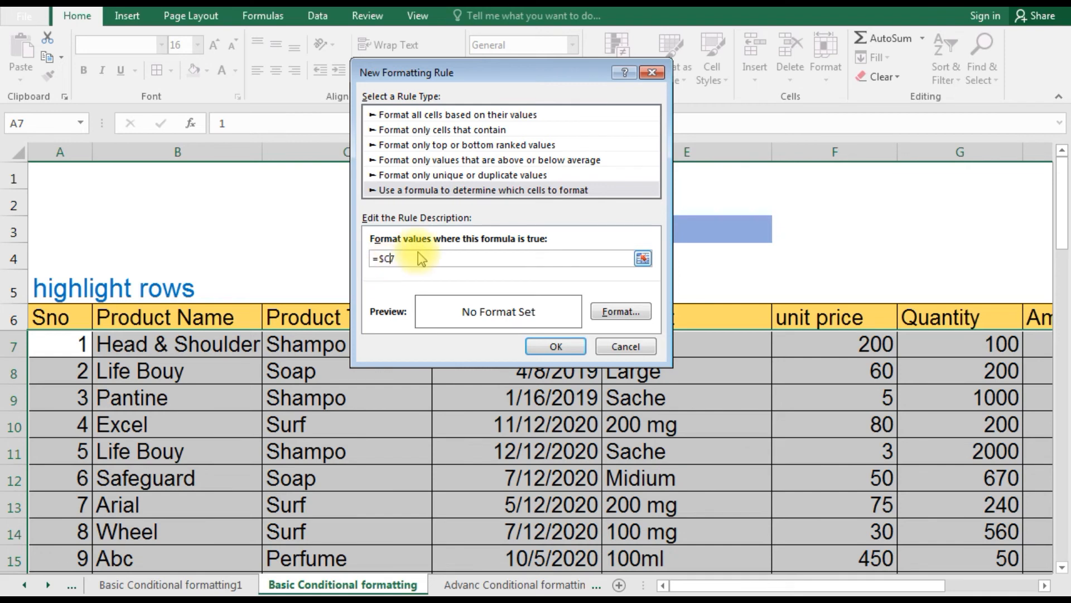
left_click_drag(502, 72, 271, 121)
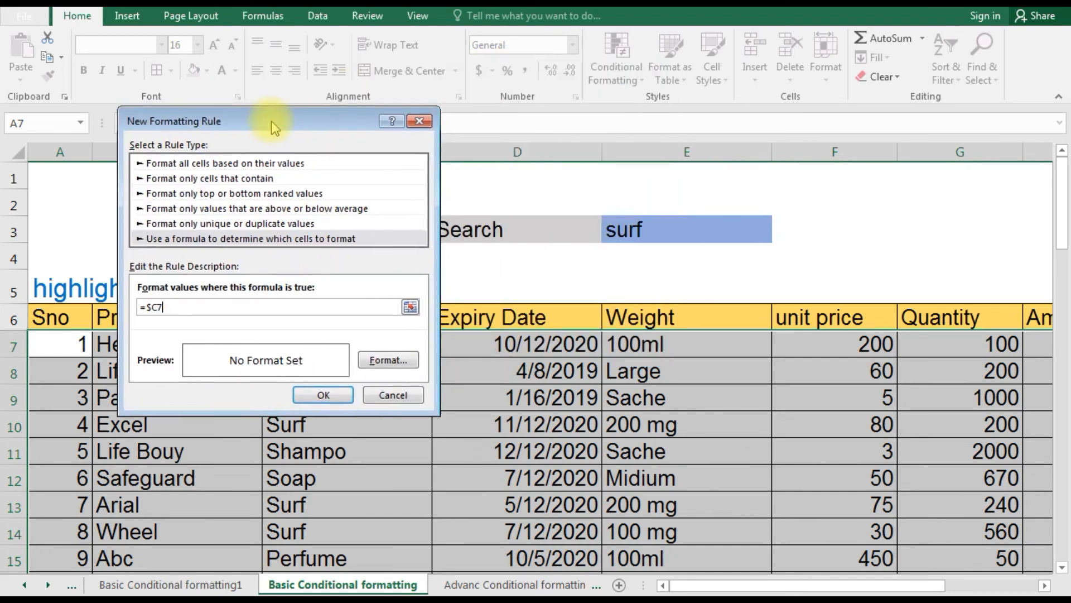
left_click(670, 227)
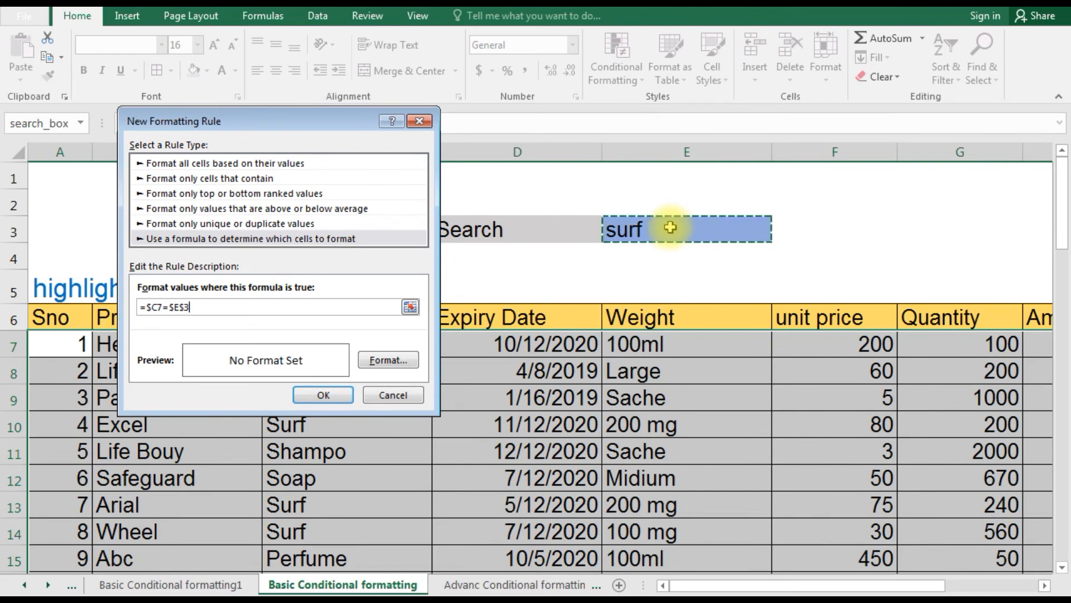
Give the whole-row rule a yellow fill and apply it to the product rows
left_click(389, 360)
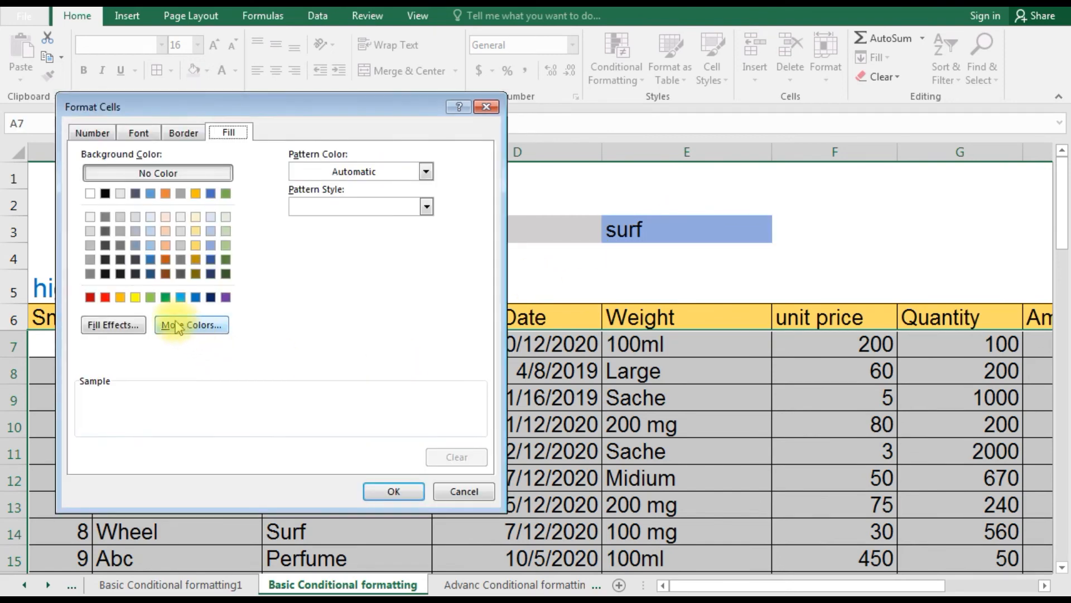
left_click(136, 297)
left_click(391, 491)
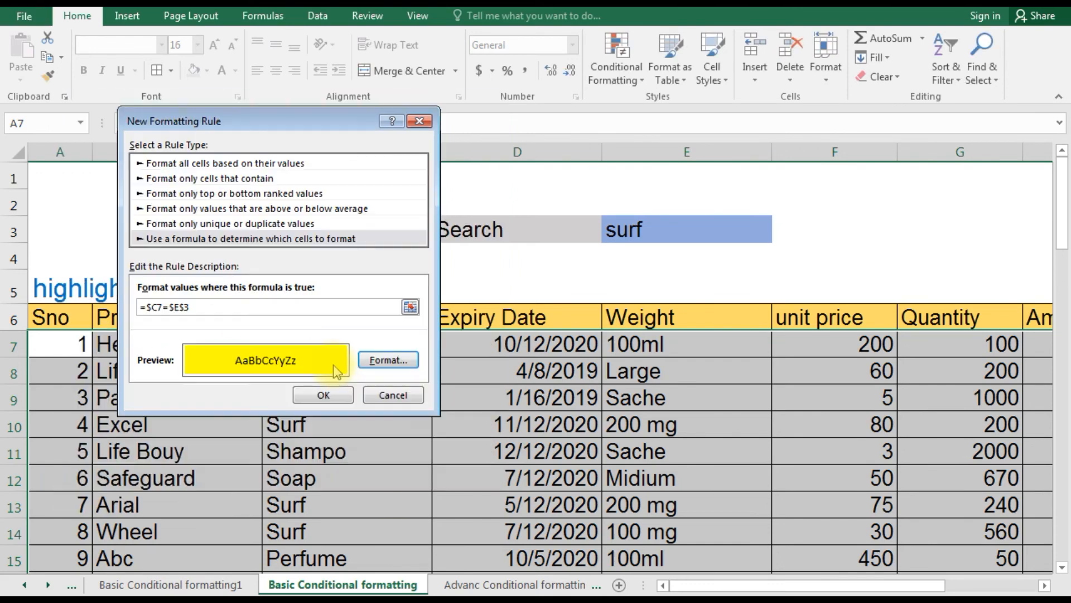
left_click(323, 397)
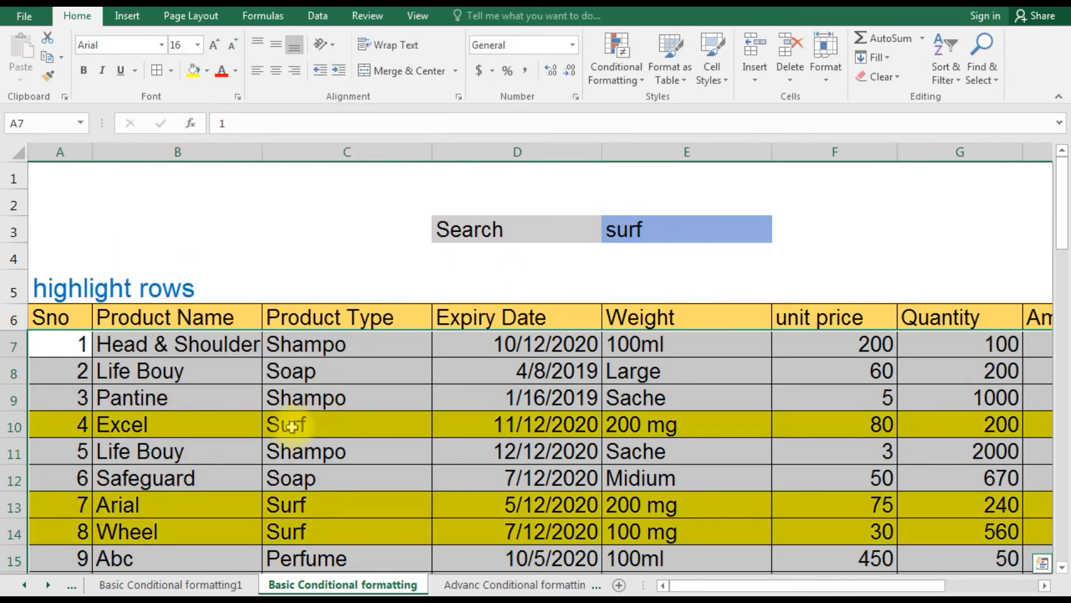
Test the row highlighting by entering soap in search cell E3 and look through the product rows
left_click(661, 231)
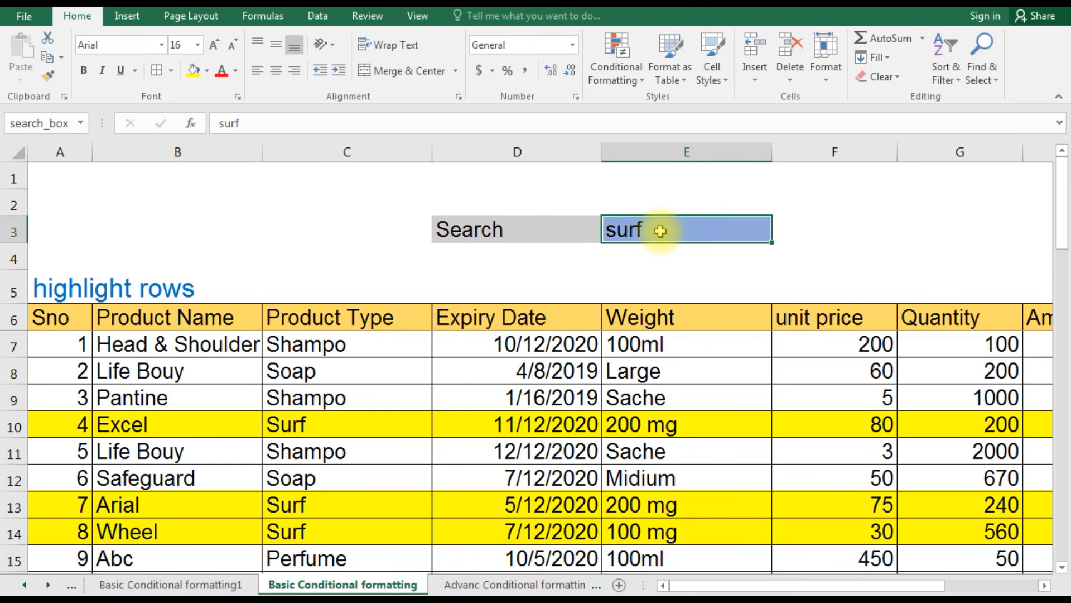
type("s")
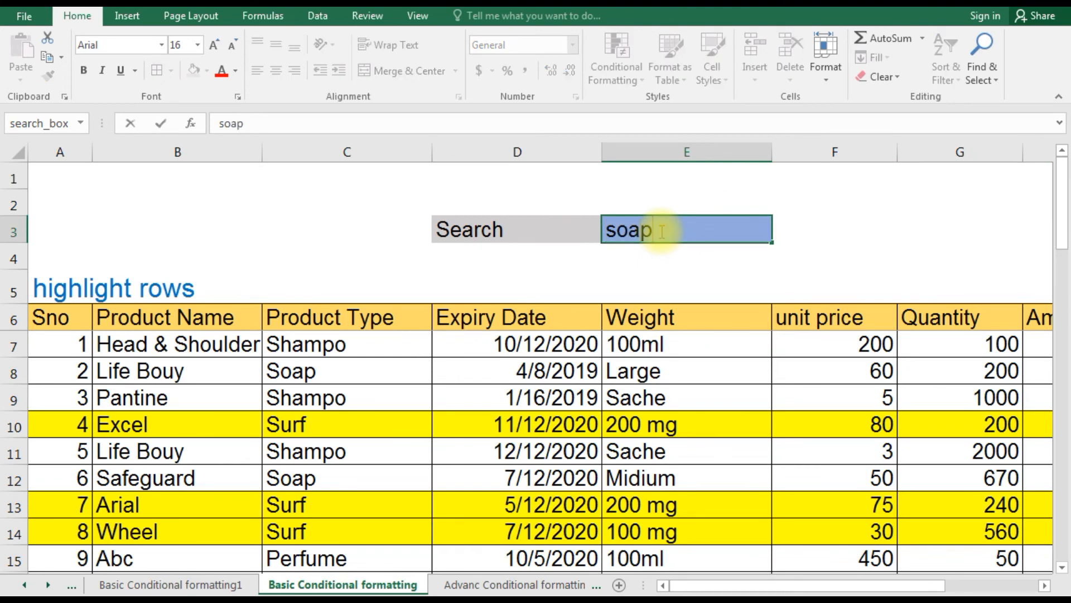
type("oap")
key("Return")
left_click(660, 231)
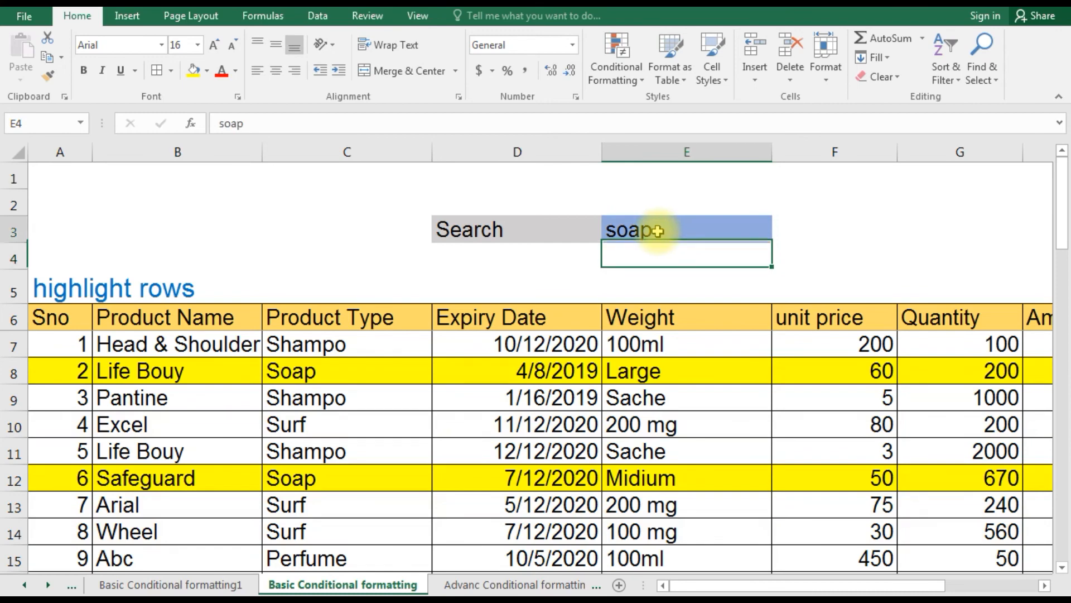
scroll(502, 413, "down", 3)
scroll(515, 429, "up", 3)
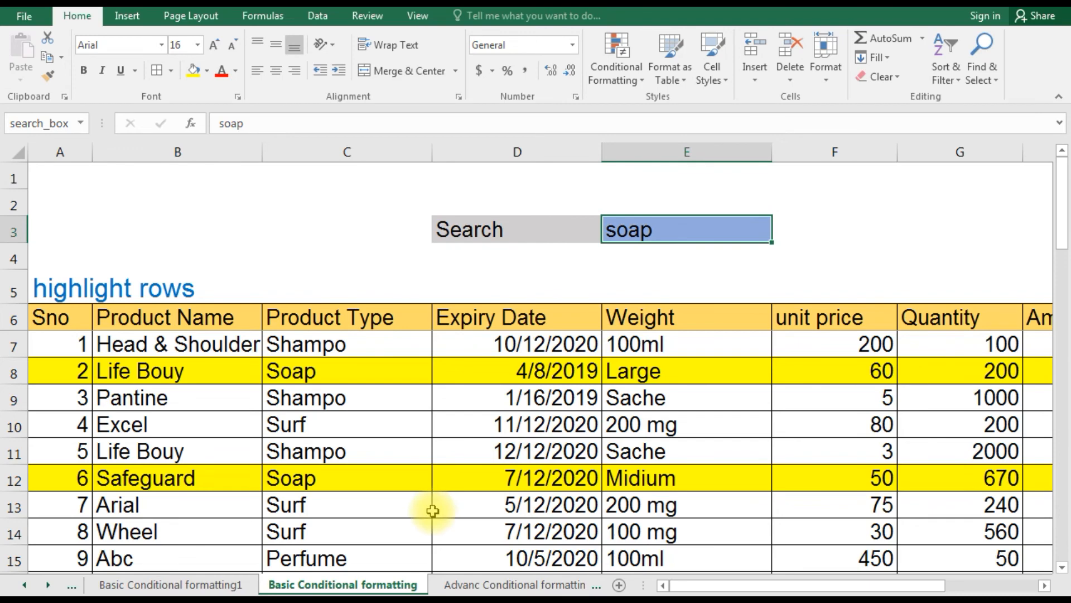
scroll(438, 511, "down", 4)
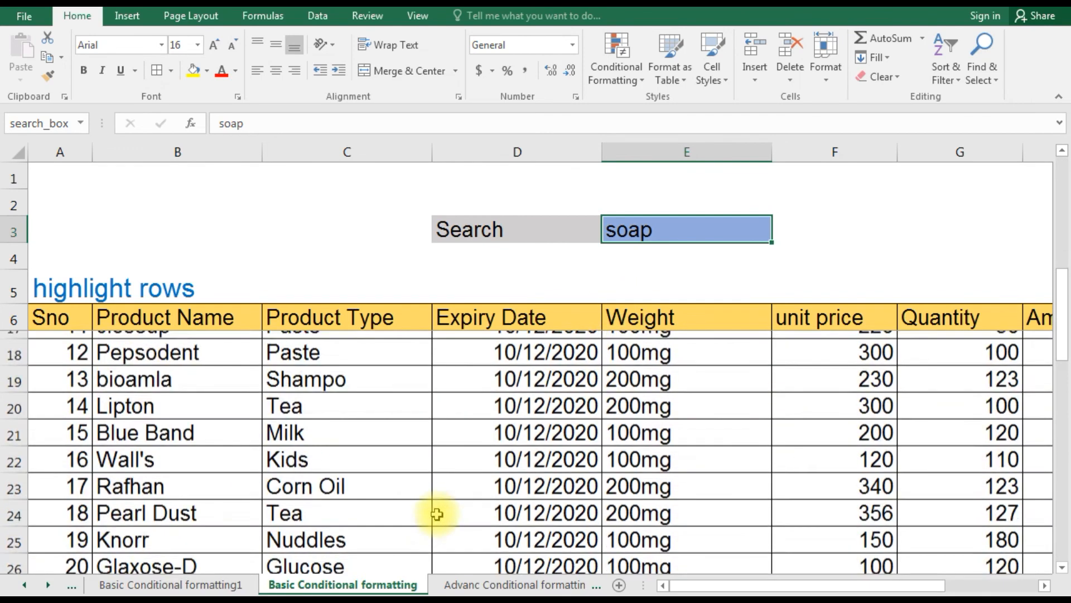
Test the row highlighting with tea in search cell E3, then clear it and enter glucose
left_click(686, 231)
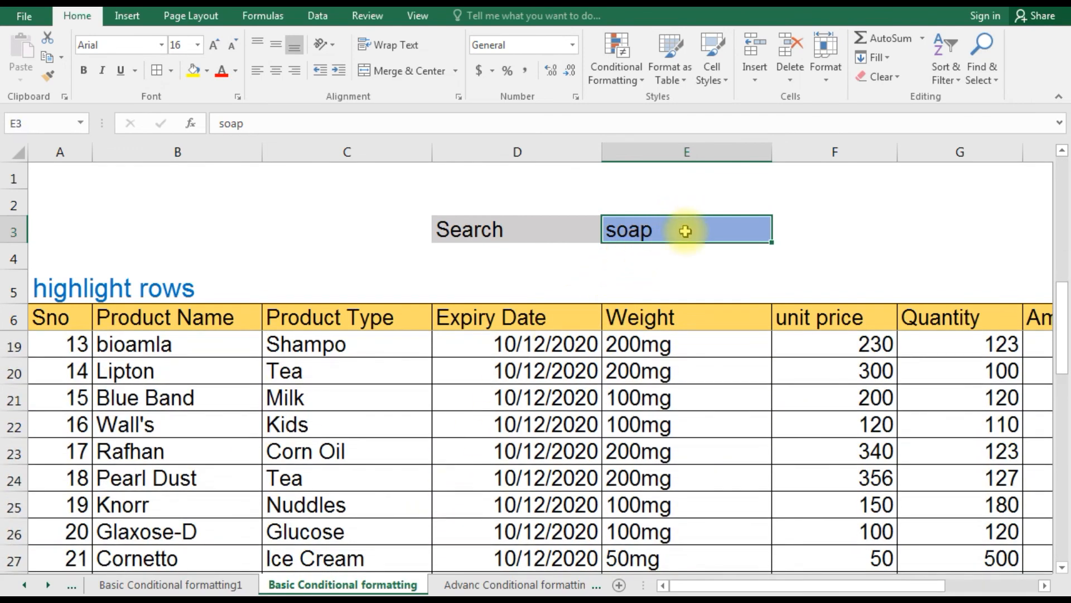
type("tea")
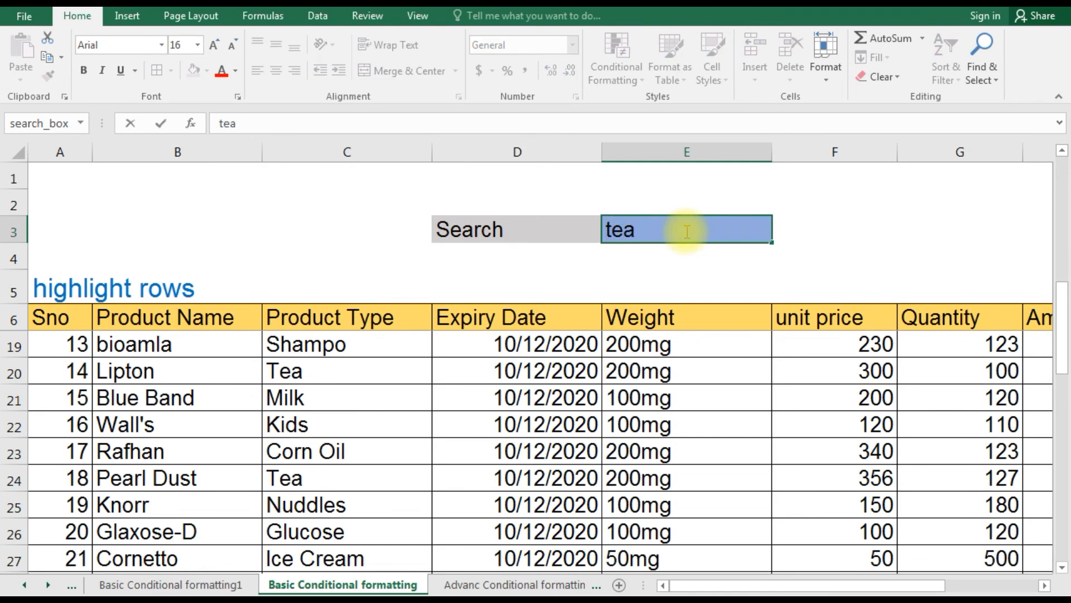
key("ctrl+Return")
key("Delete")
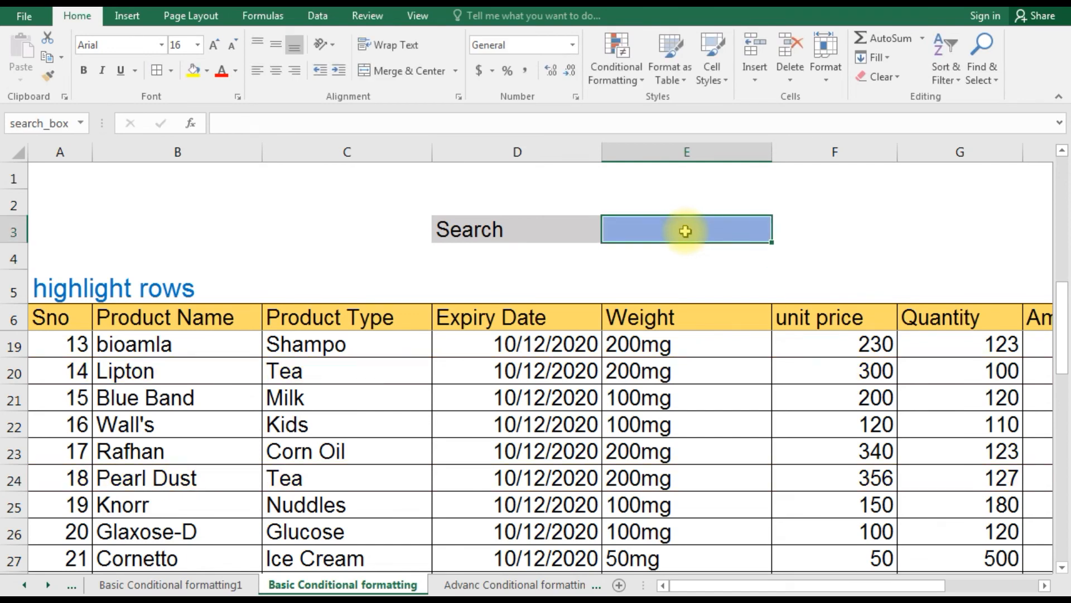
type("glucose")
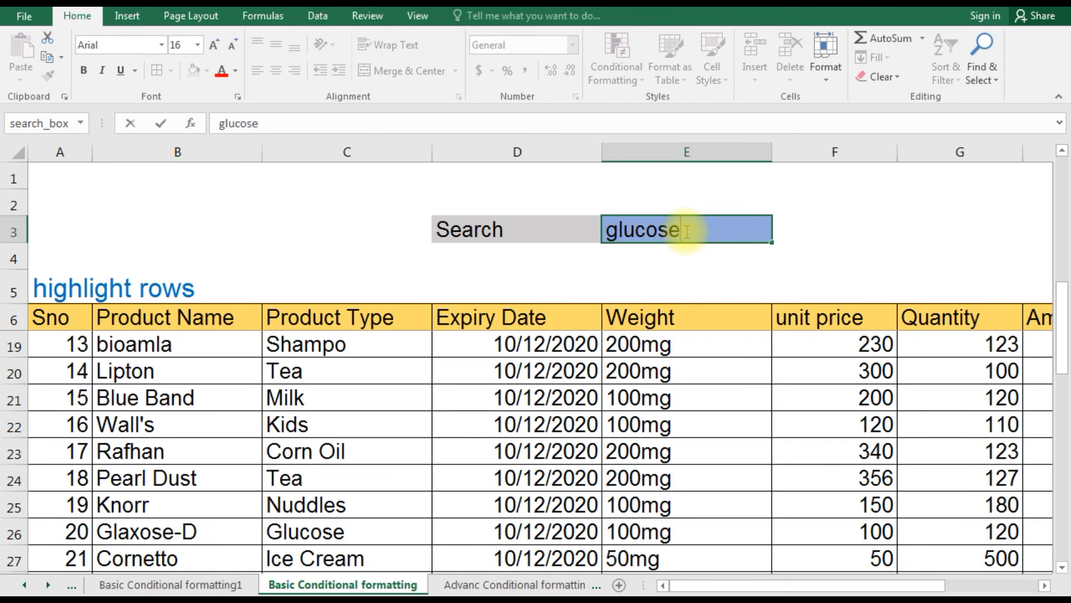
key("Return")
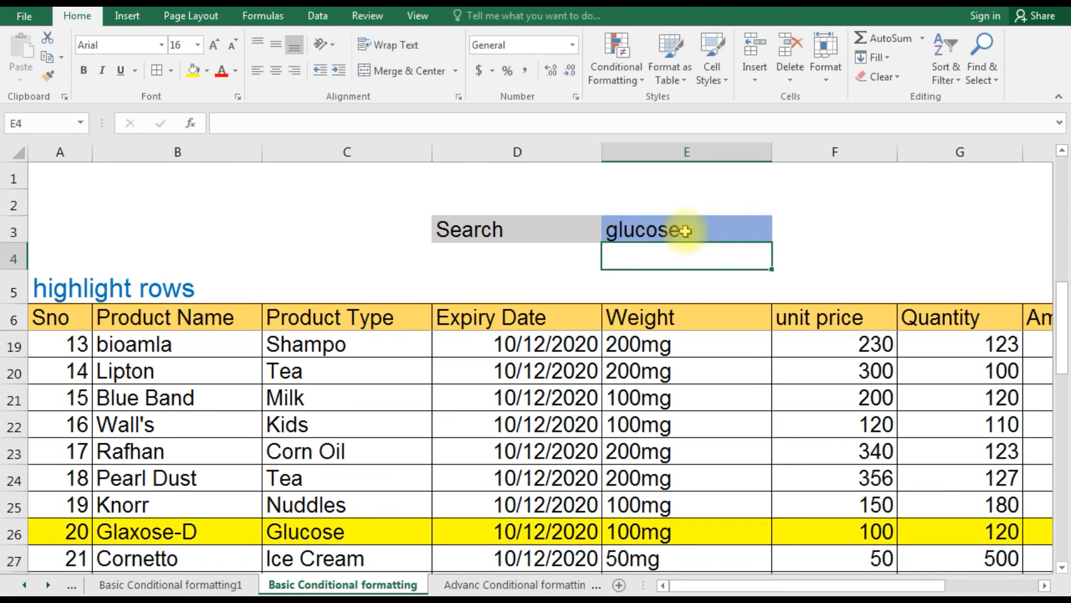
left_click(685, 230)
scroll(192, 474, "up", 4)
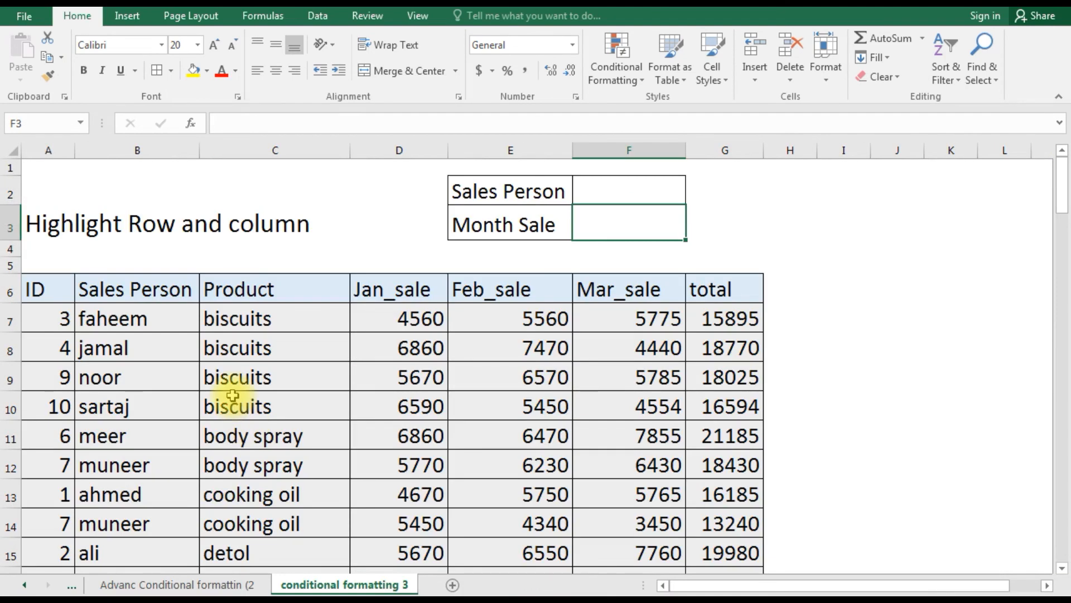
Start a formula-based conditional formatting rule for all sales data rows, from A7 across to the total column
left_click(233, 395)
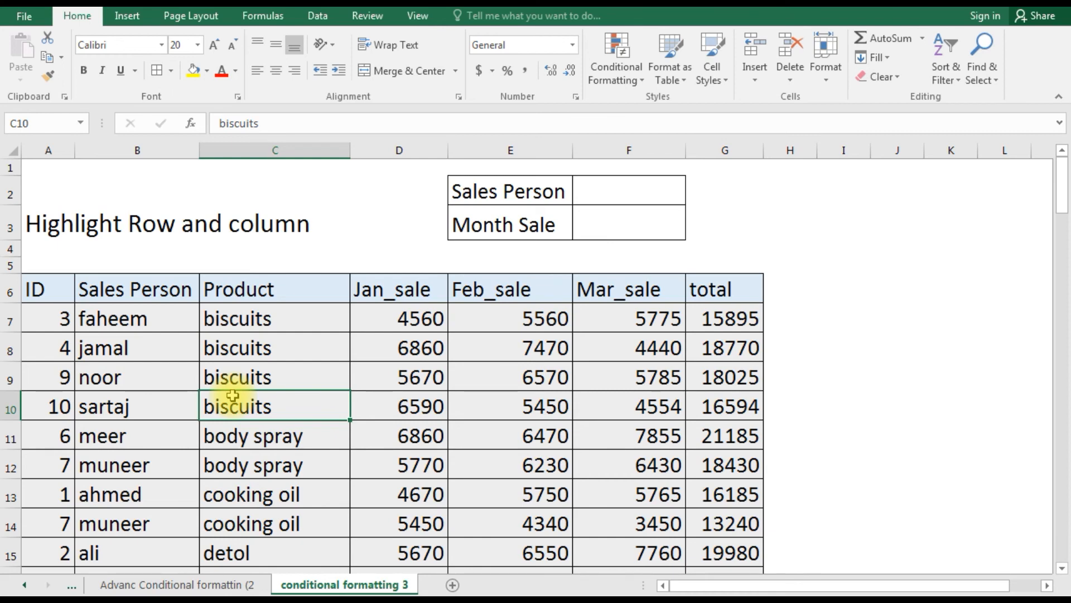
left_click(63, 349)
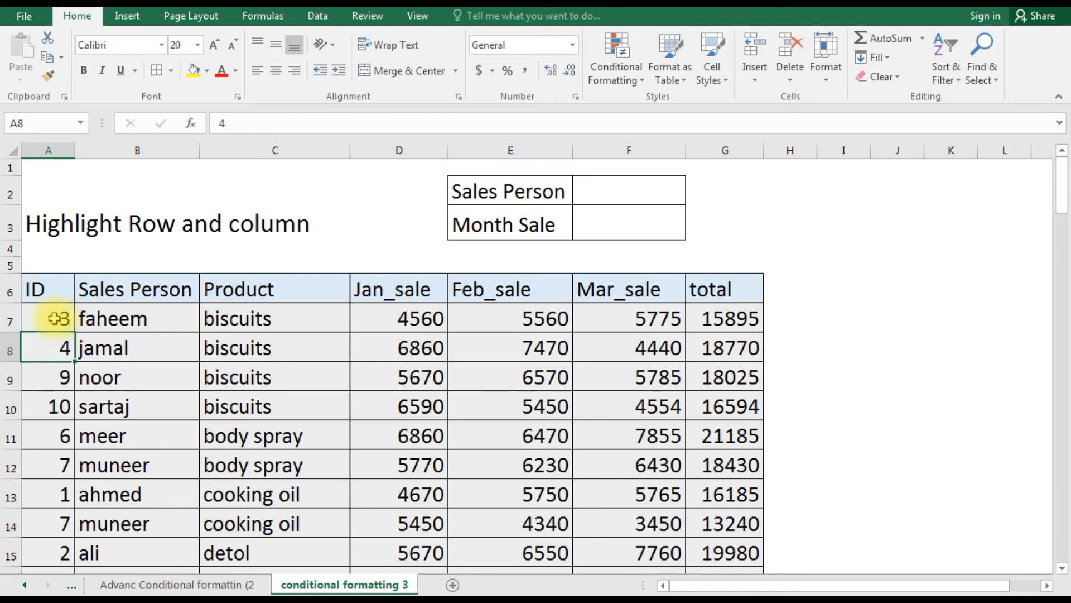
left_click_drag(58, 321, 677, 583)
scroll(390, 335, "up", 2)
left_click(616, 67)
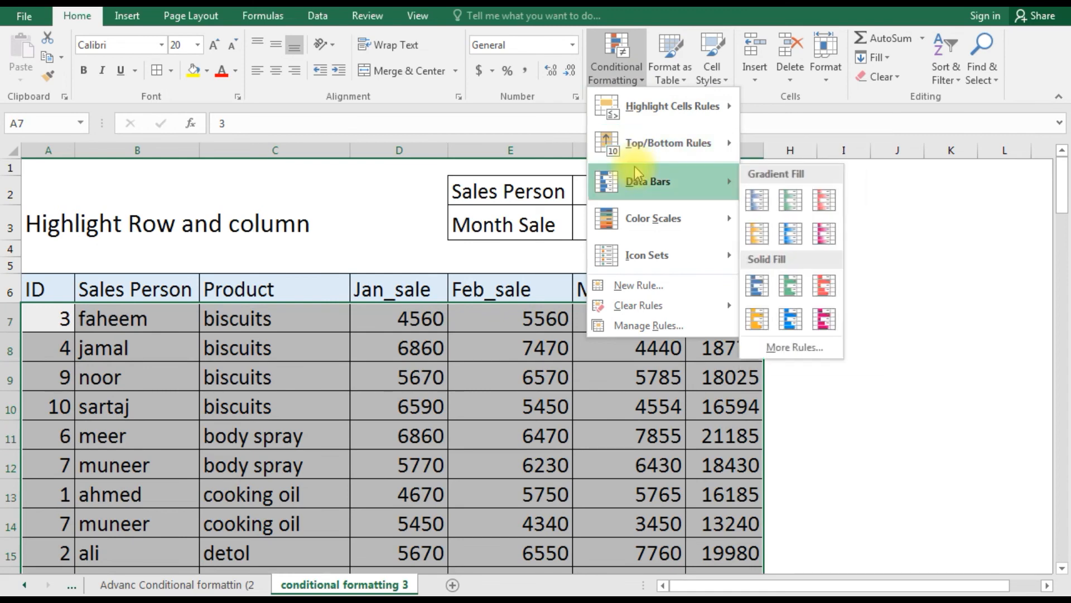
left_click(657, 288)
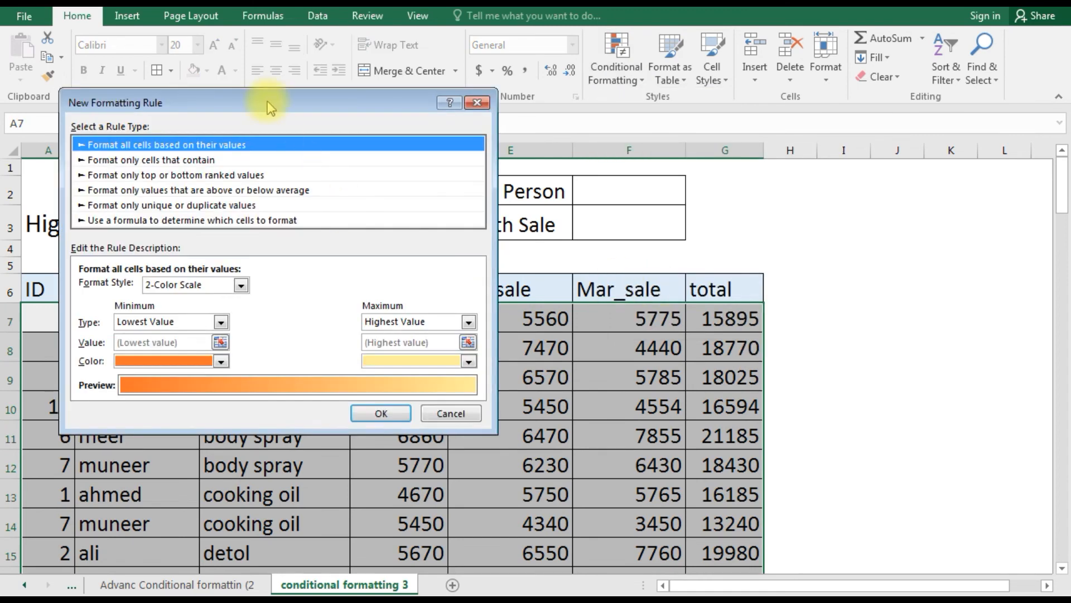
mouse_move(266, 95)
left_mouse_down()
mouse_move(594, 146)
mouse_move(484, 126)
mouse_move(166, 118)
mouse_move(263, 81)
left_mouse_up()
left_click(532, 273)
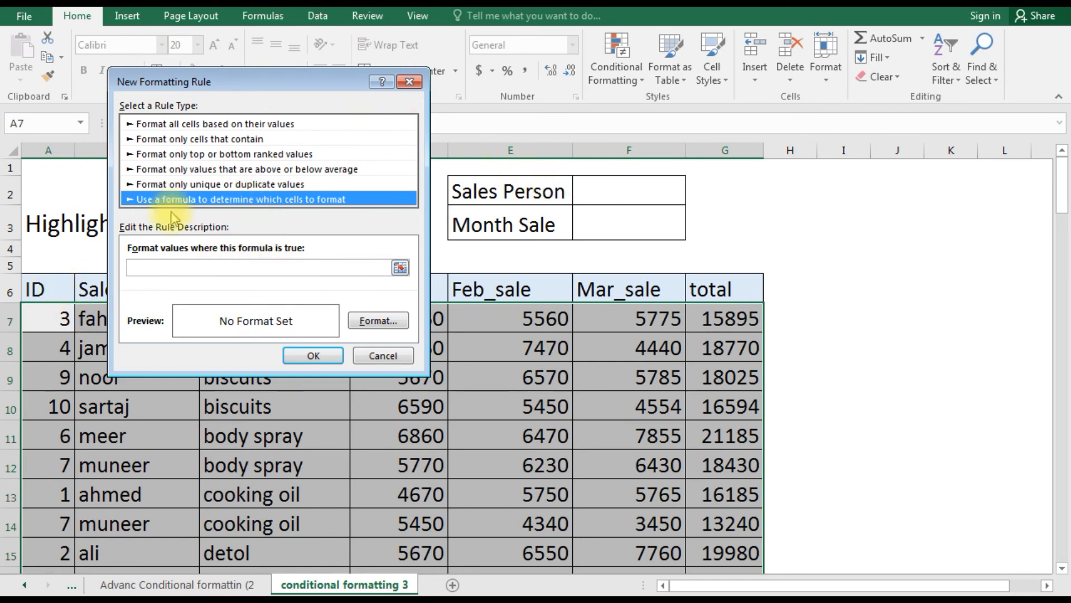
Enter =$B7=$F$2 as the rule's formula, locking only the column of the Sales Person reference
left_click_drag(251, 81, 449, 114)
left_click(123, 320)
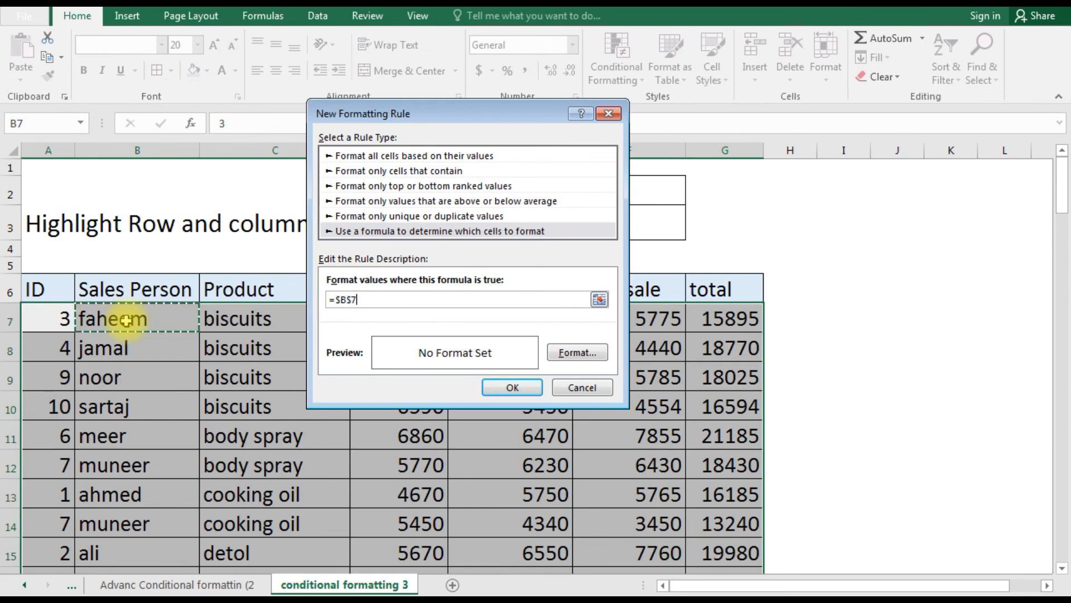
left_click(353, 301)
key("BackSpace")
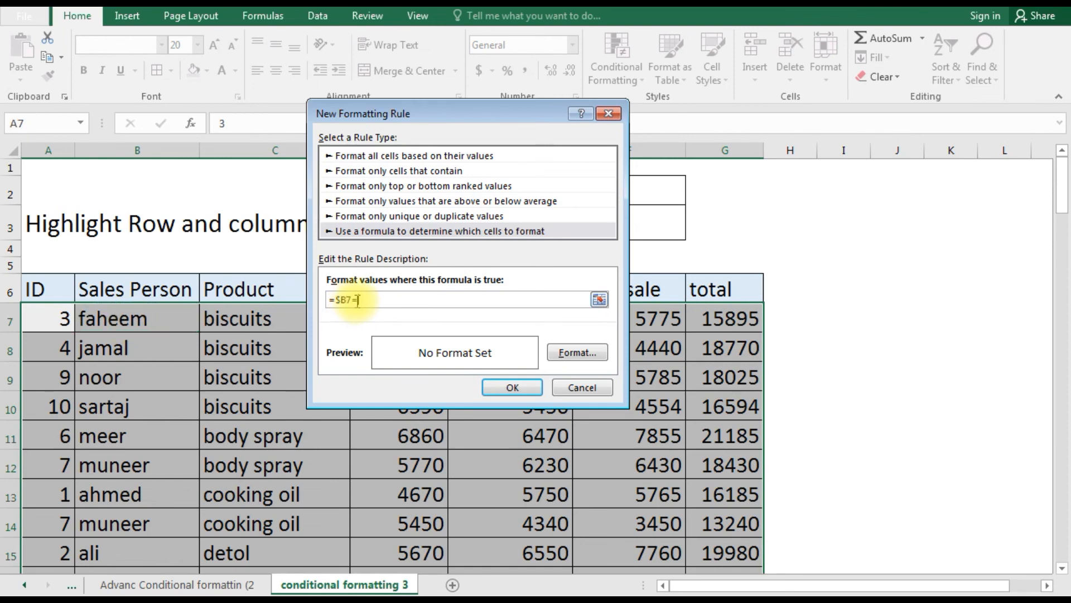
type("=")
left_click_drag(447, 114, 292, 128)
left_click(635, 195)
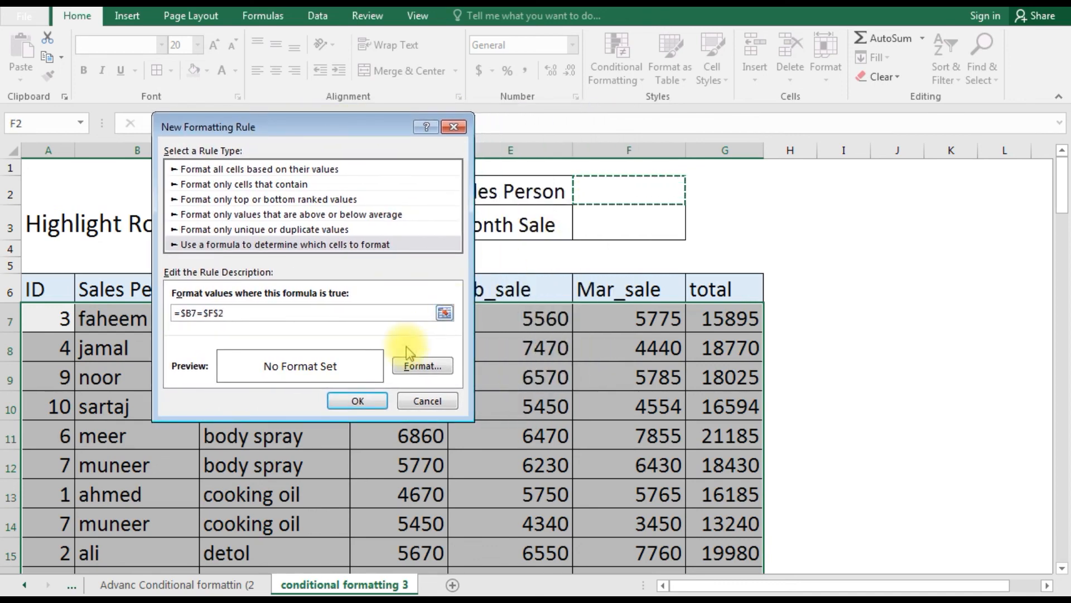
Give the Sales Person rule a light green fill and apply it to the sales rows
left_click(423, 370)
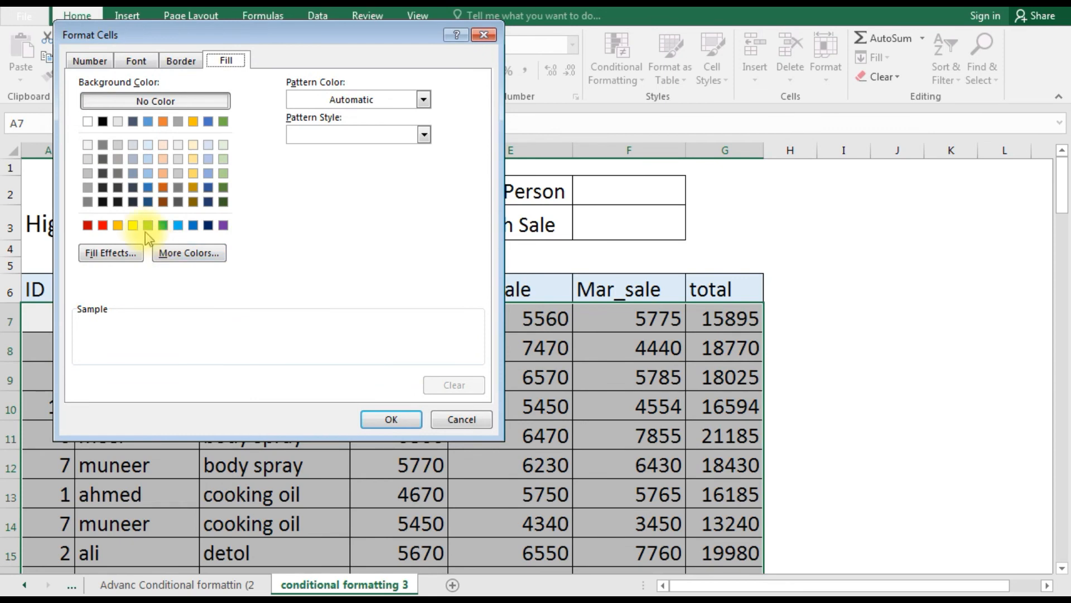
left_click(147, 225)
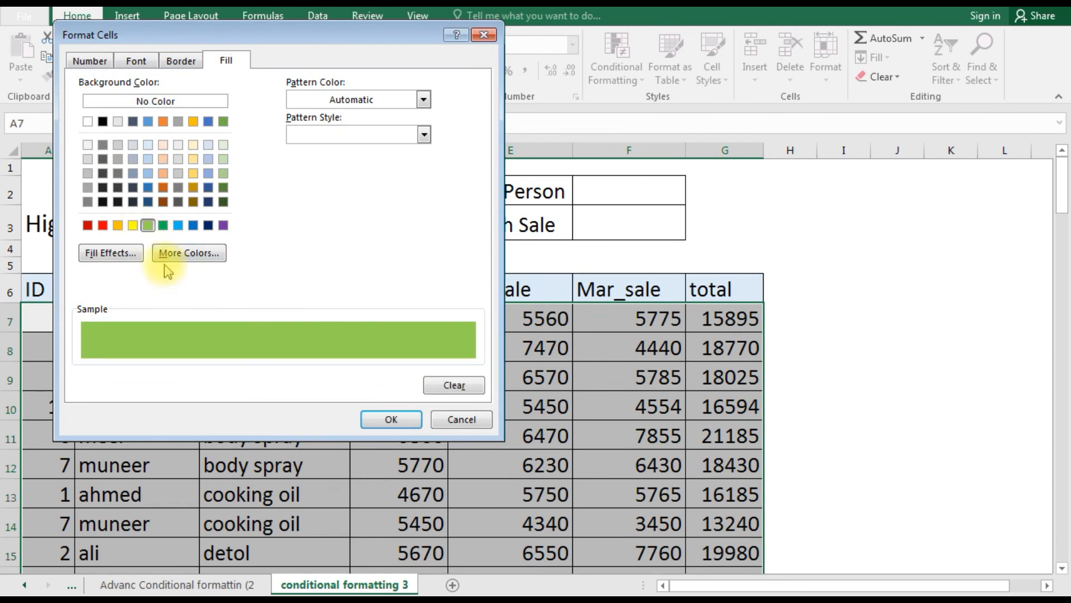
left_click(384, 422)
left_click(360, 403)
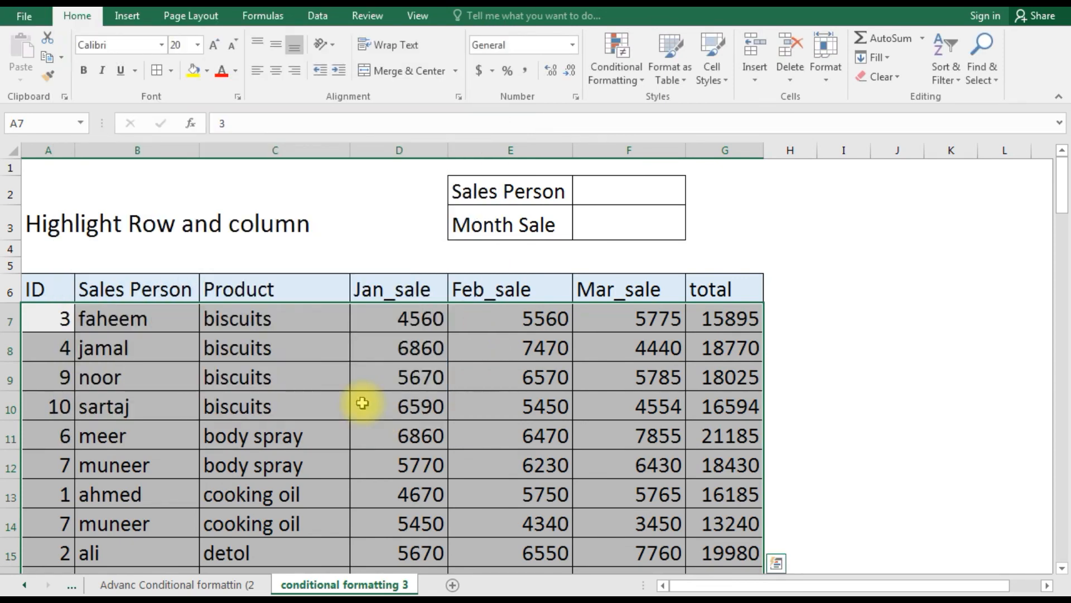
Enter the name of the sales person listed in row 10 into the Sales Person cell F2
left_click(625, 192)
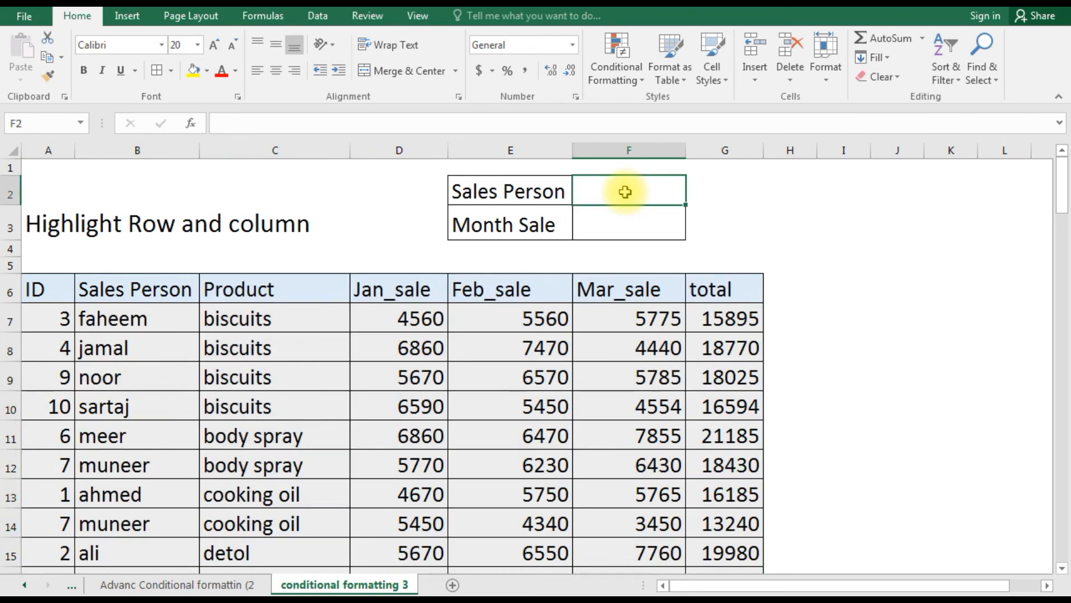
type("sartaj")
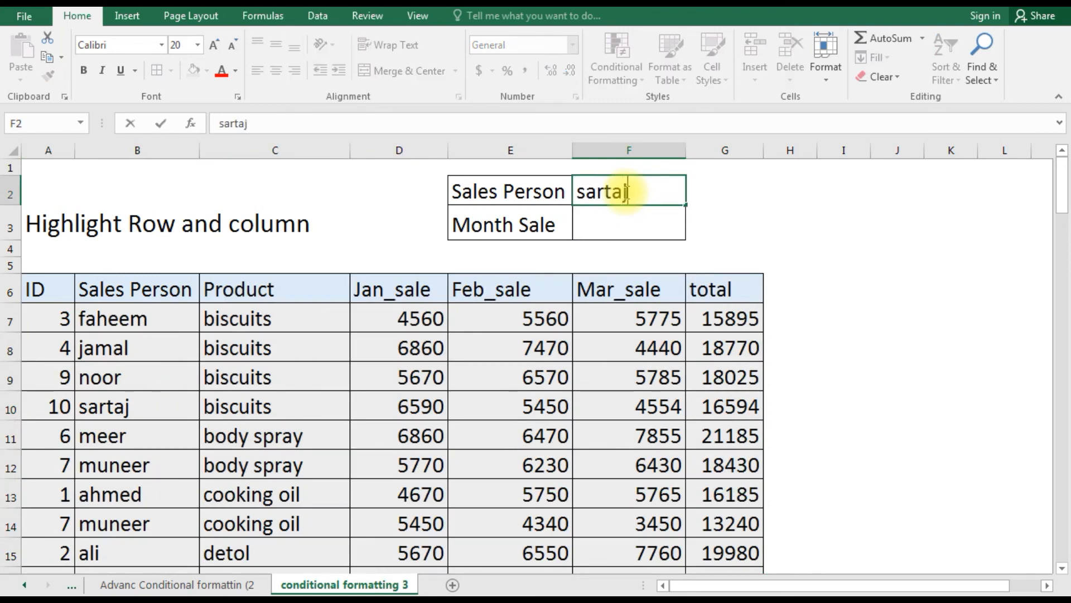
key("Return")
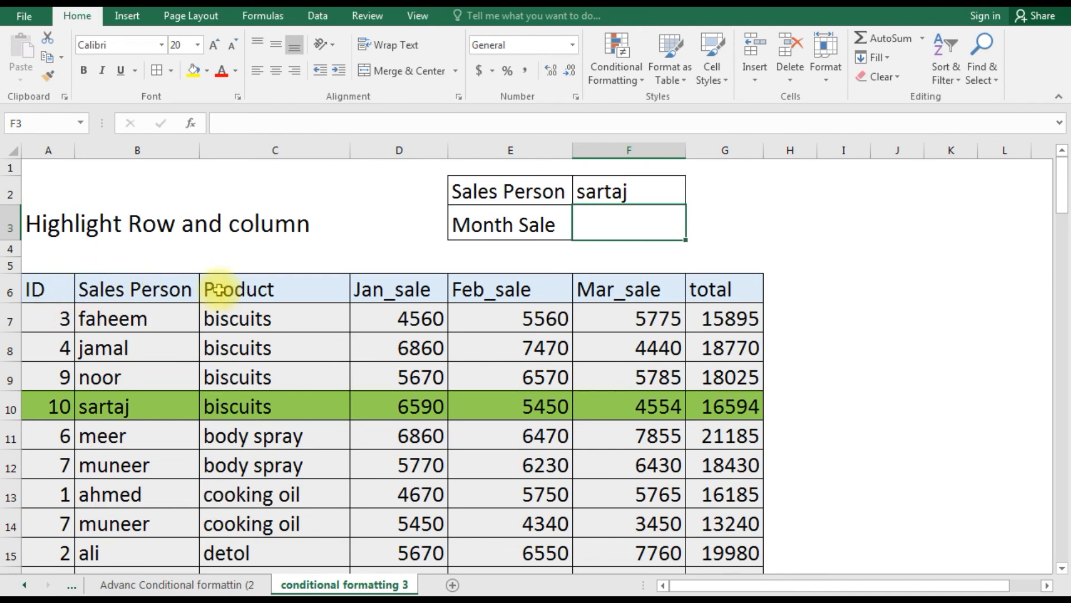
Start a formula-based conditional formatting rule for the month columns, from header D6 across to Mar_sale and down through all rows
left_click_drag(405, 290, 685, 538)
scroll(591, 495, "up", 10)
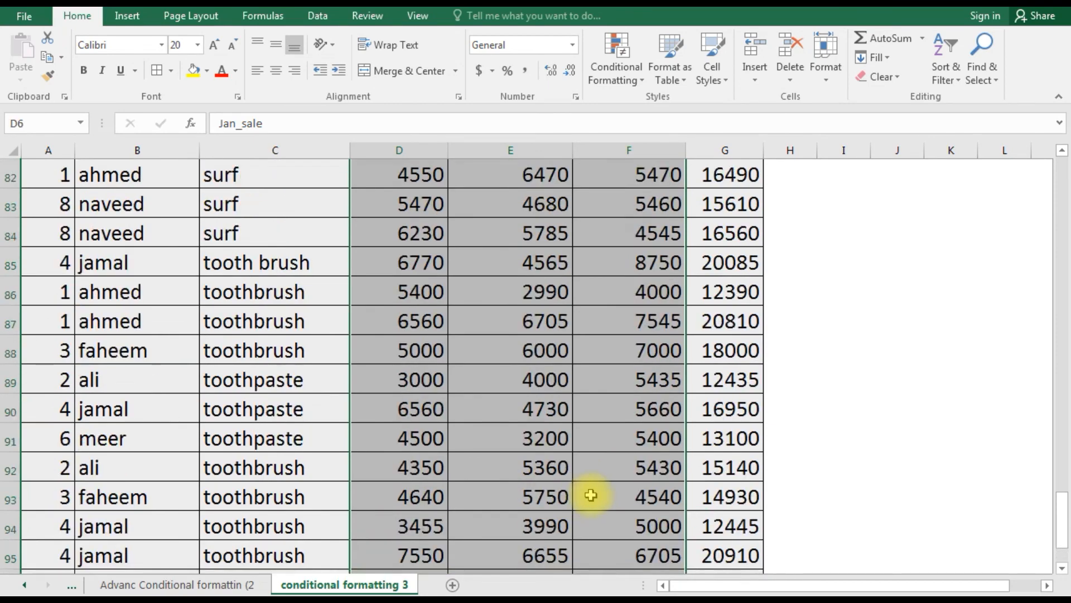
scroll(591, 495, "up", 10)
left_click(617, 67)
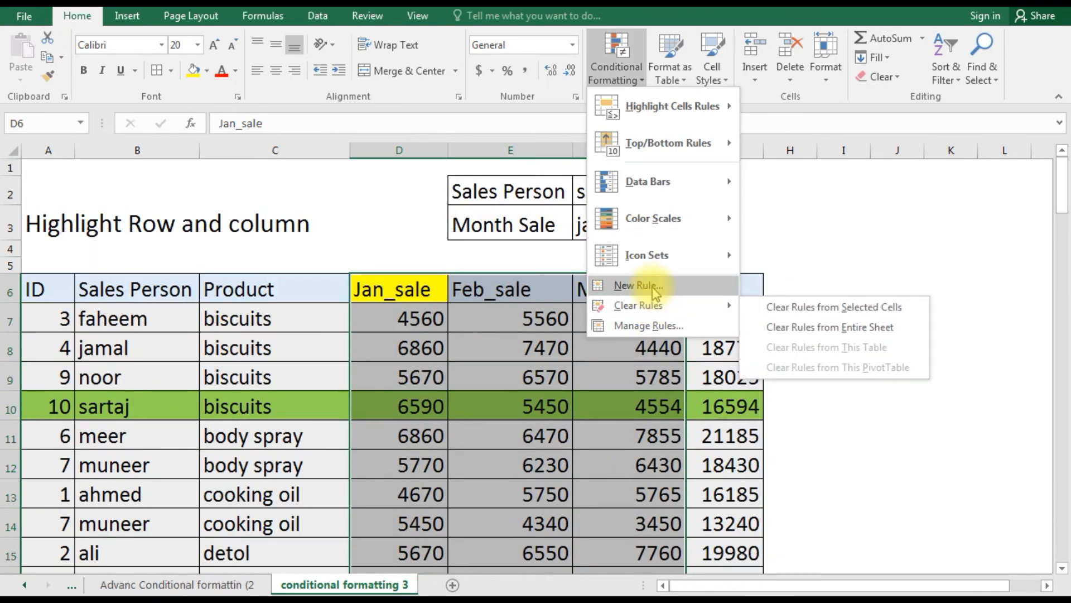
left_click(653, 283)
left_click(653, 329)
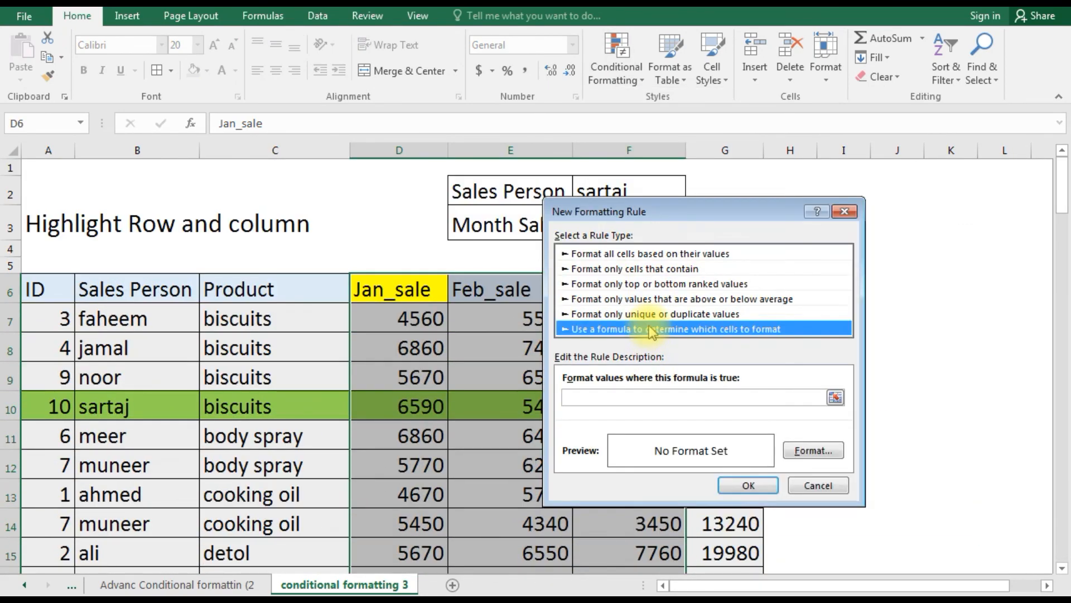
Enter =D$6=$F$3 as the month rule's formula, locking only the row of the header reference
left_click(606, 395)
left_click(424, 288)
left_click(577, 398)
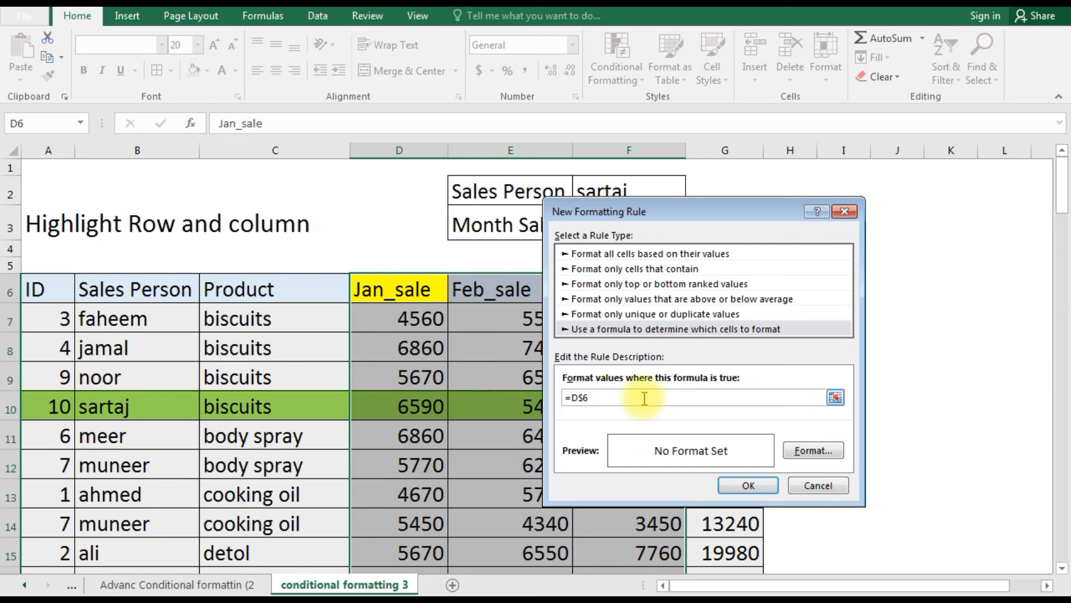
left_click_drag(708, 210, 428, 298)
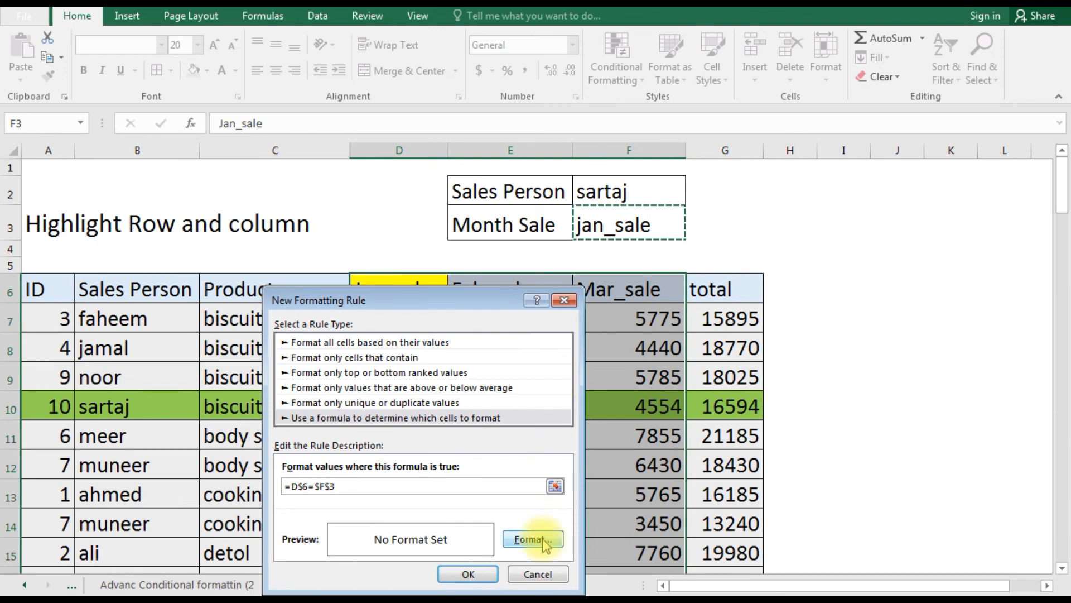
Give the month column rule a yellow fill and apply it to the selected columns
left_click(533, 539)
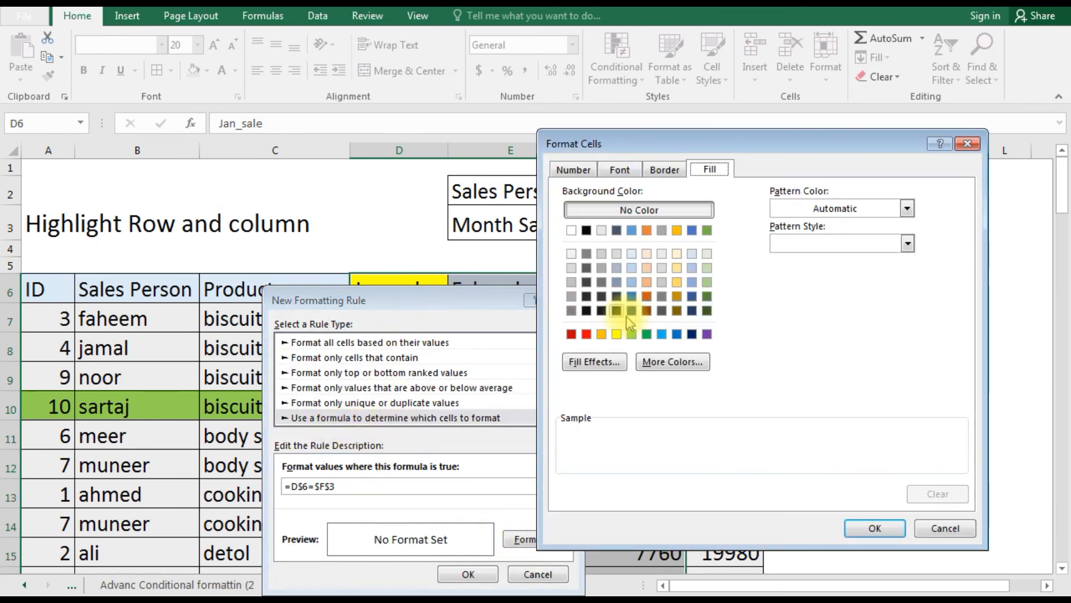
left_click(616, 334)
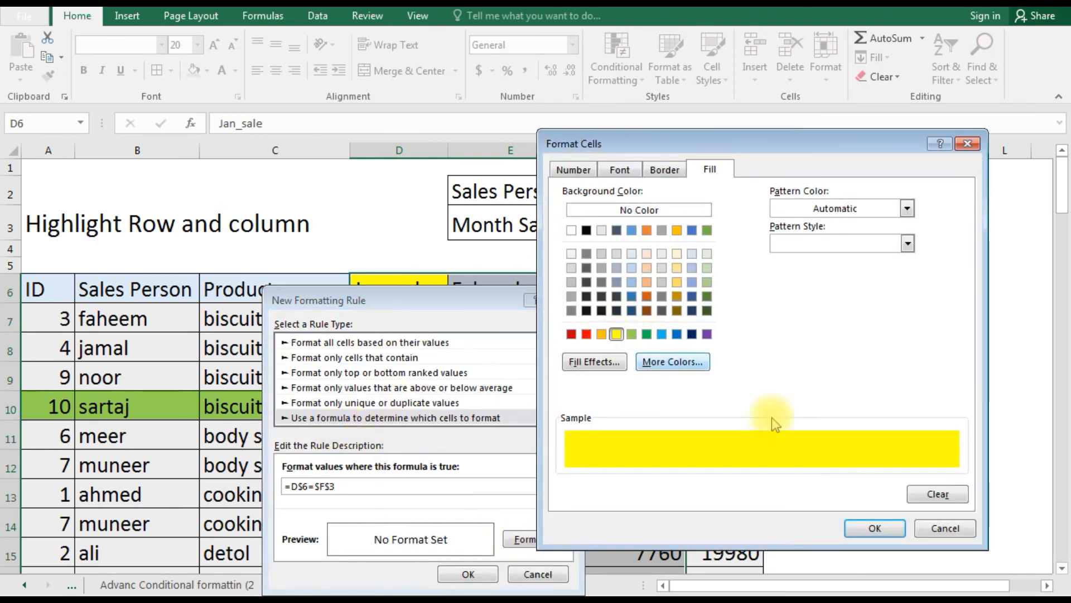
left_click(875, 529)
left_click(490, 576)
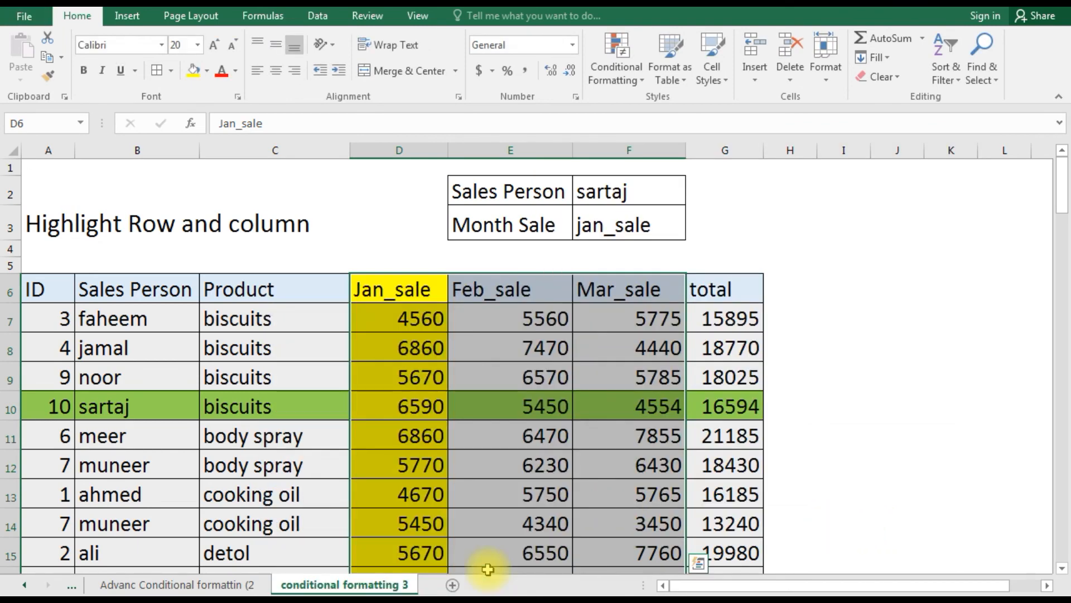
Examine the highlighted sales person row and Jan_sale column where they cross at D10
left_click(116, 406)
left_click(405, 412)
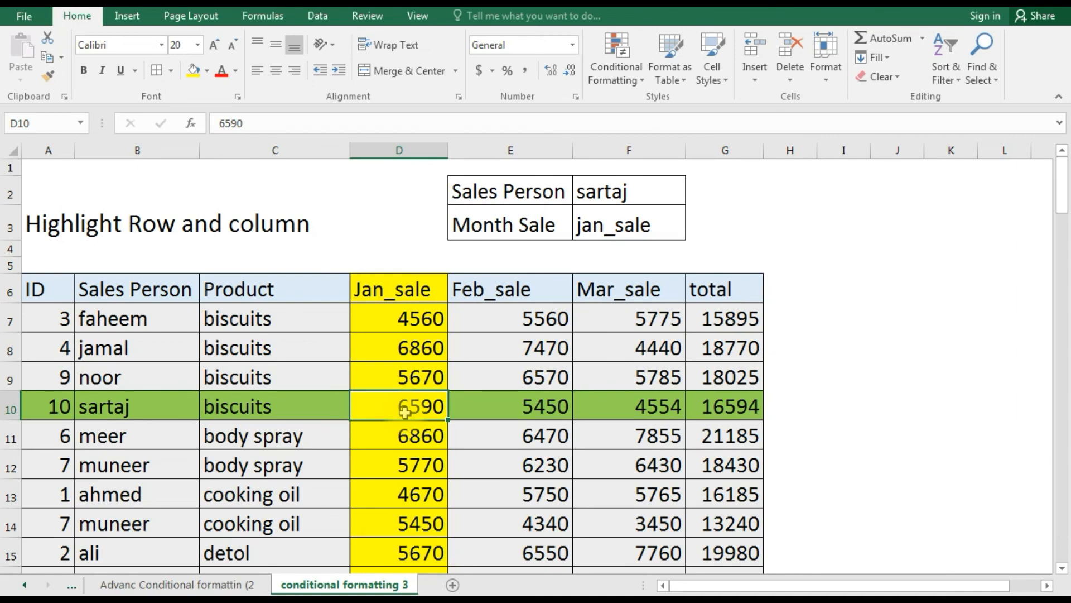
scroll(404, 411, "down", 3)
scroll(405, 412, "down", 2)
scroll(407, 407, "up", 5)
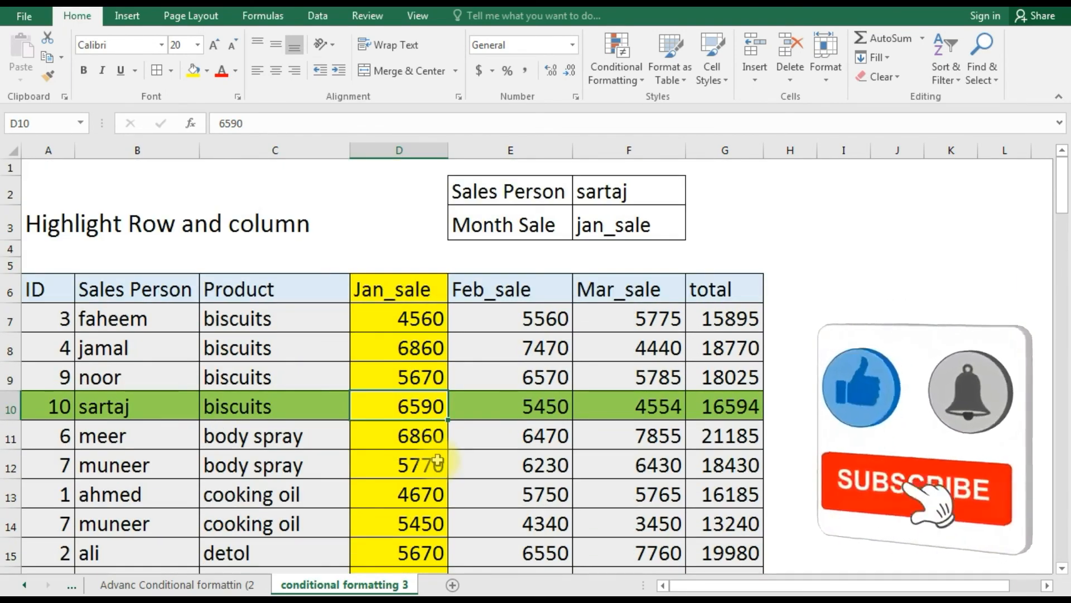